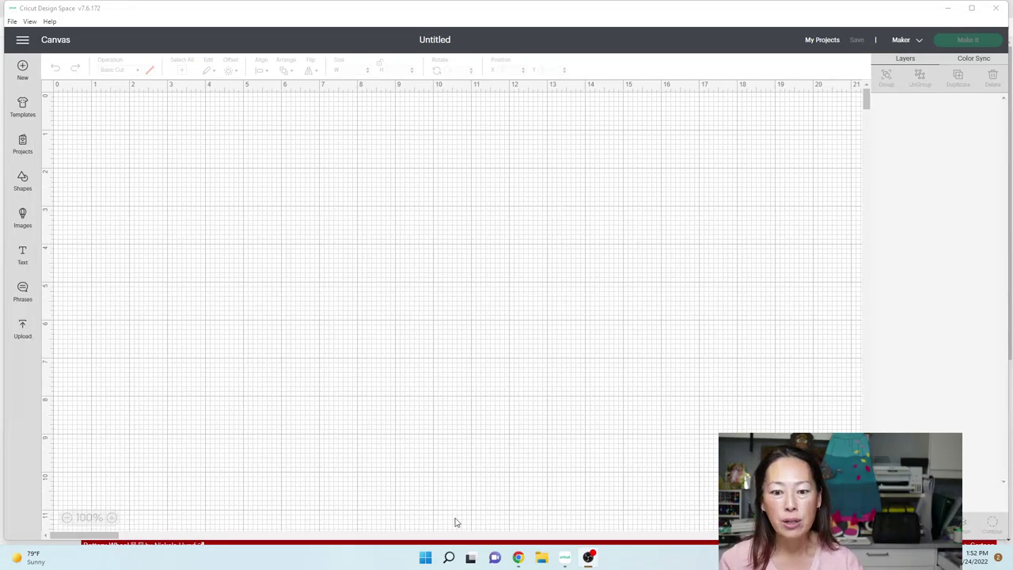
- Search DaFont for 'I love glitter' and open the Mf I Love Glitter page with its character map
left_click(516, 559)
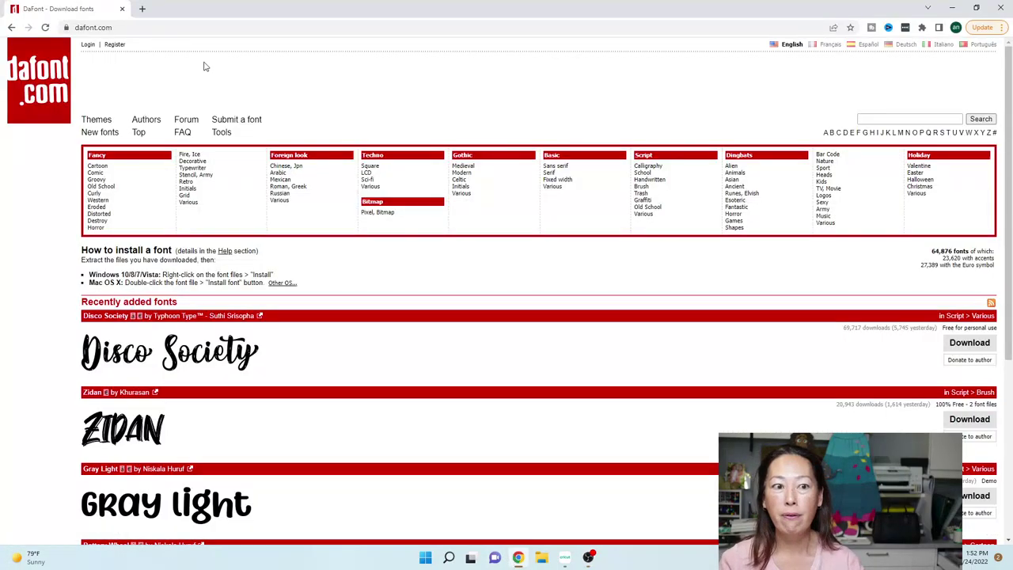
left_click(926, 116)
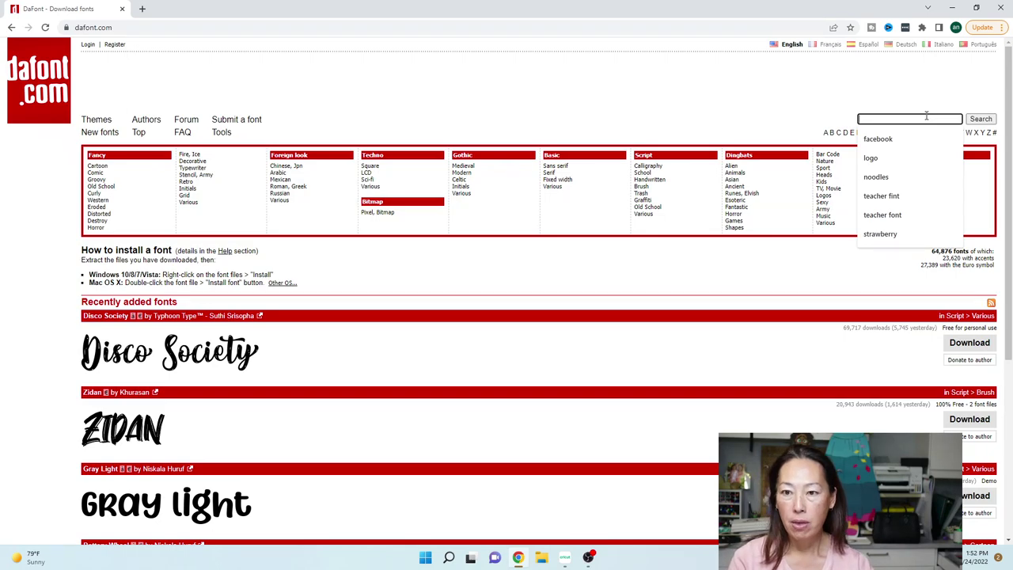
type("I love glitter")
key("Return")
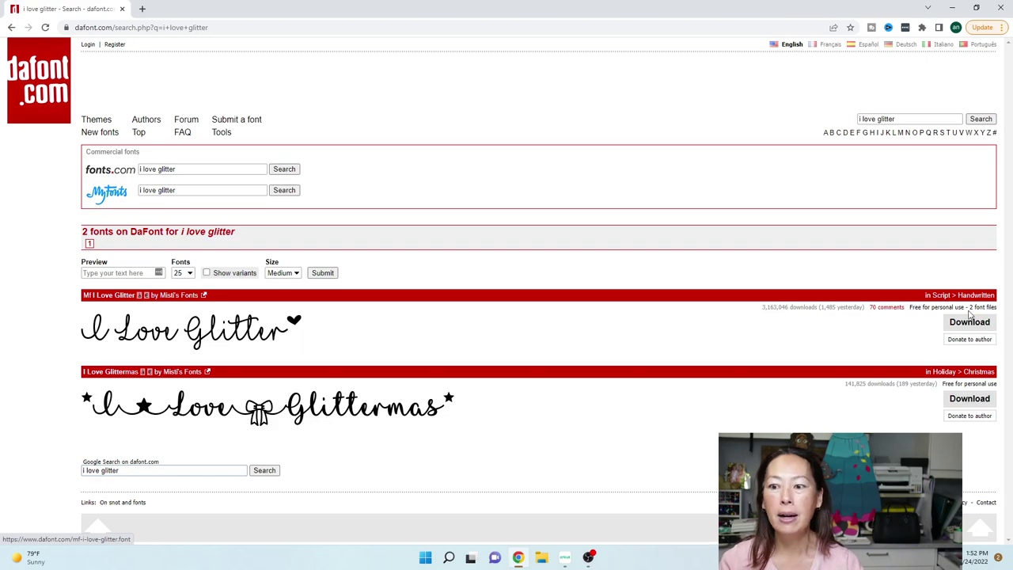
left_click(254, 327)
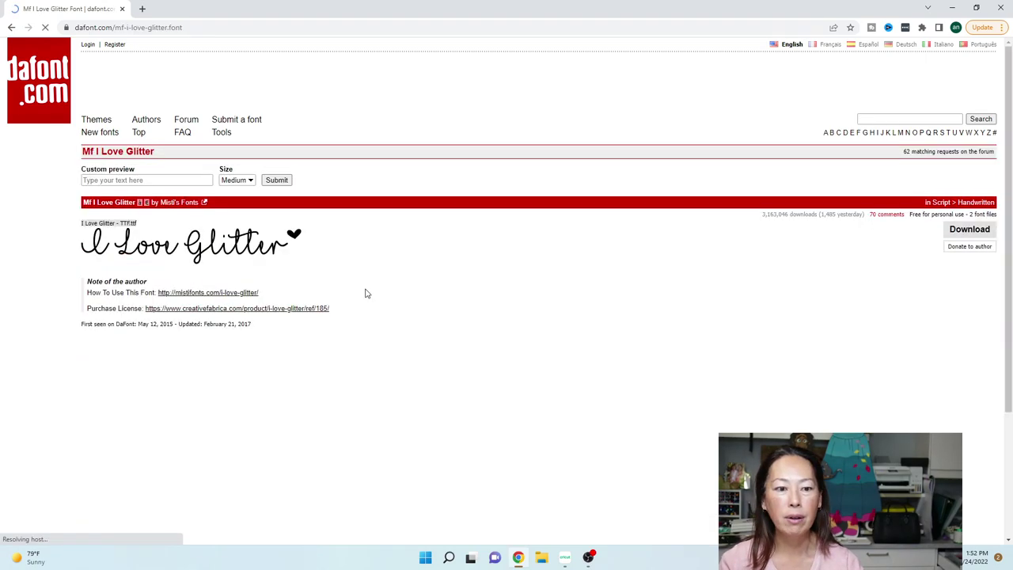
scroll(369, 257, "down", 2)
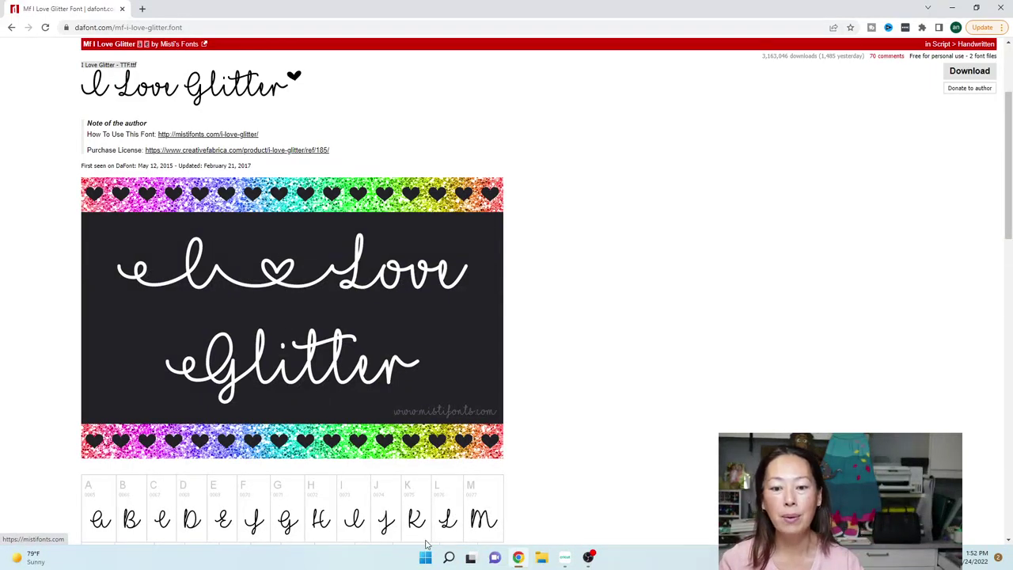
mouse_move(566, 560)
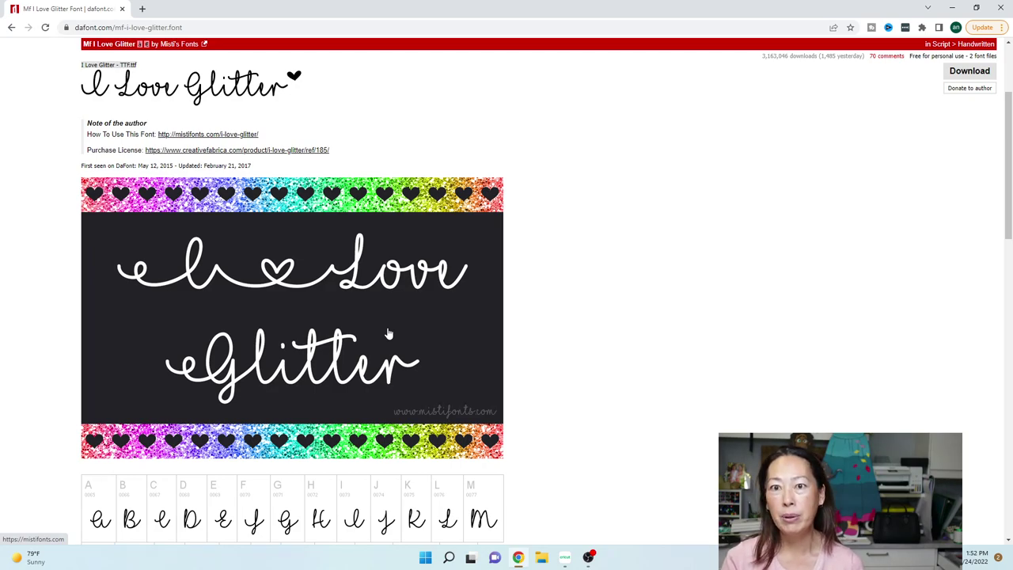
- Add a text box in the I Love Glitter font, centre it, and enter edit mode
left_click(564, 557)
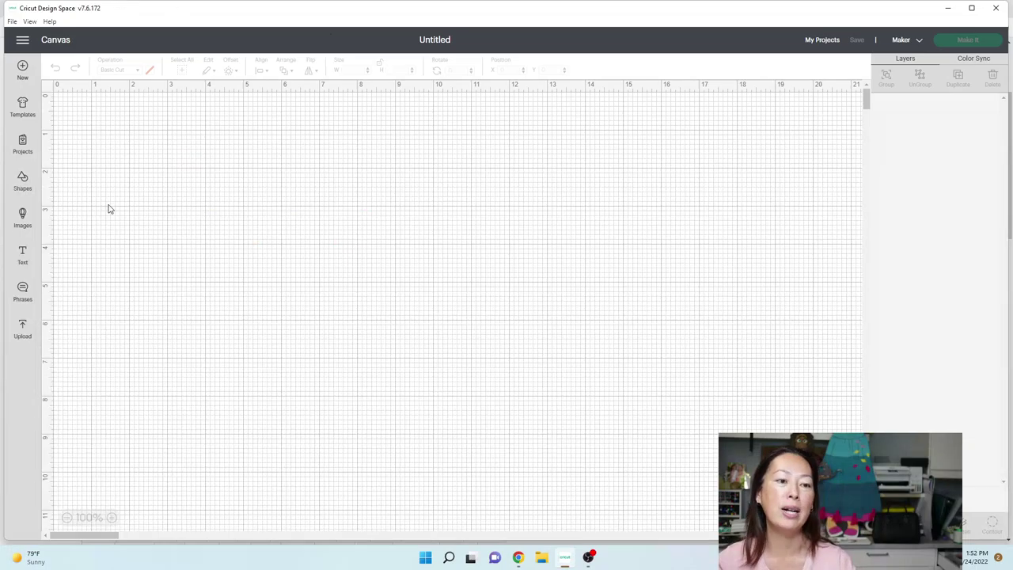
left_click(23, 254)
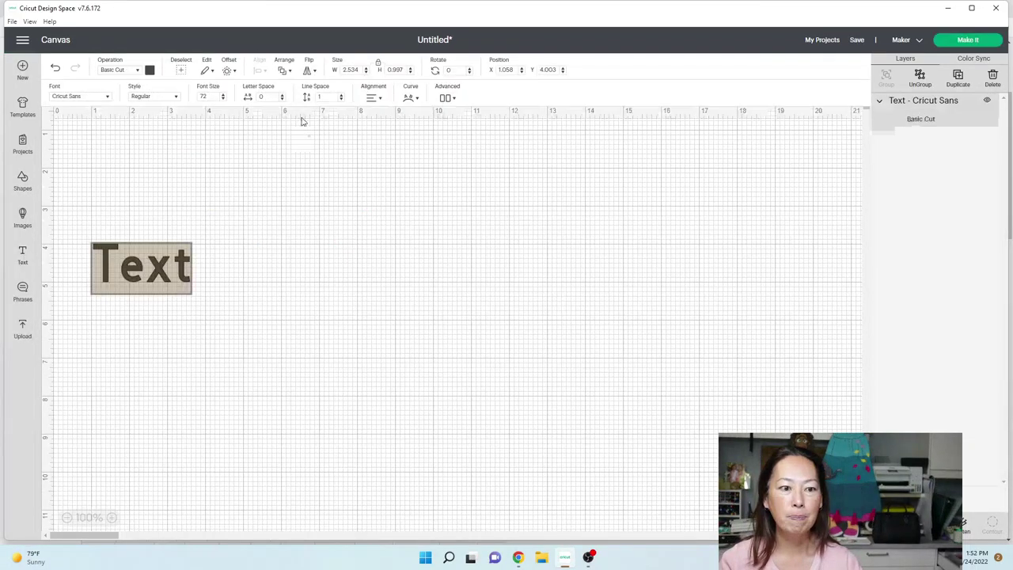
left_click(106, 97)
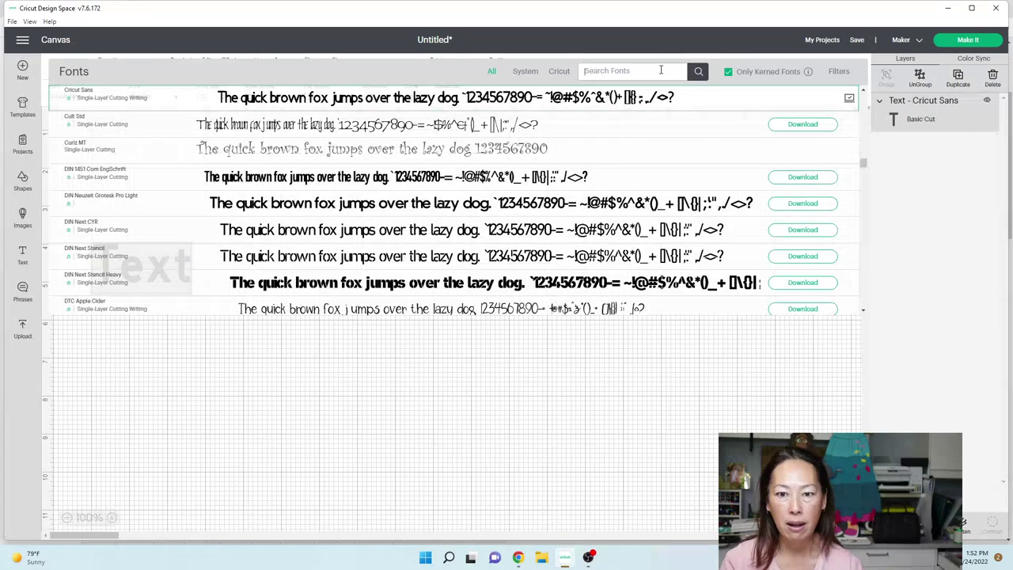
left_click(661, 70)
type("i love")
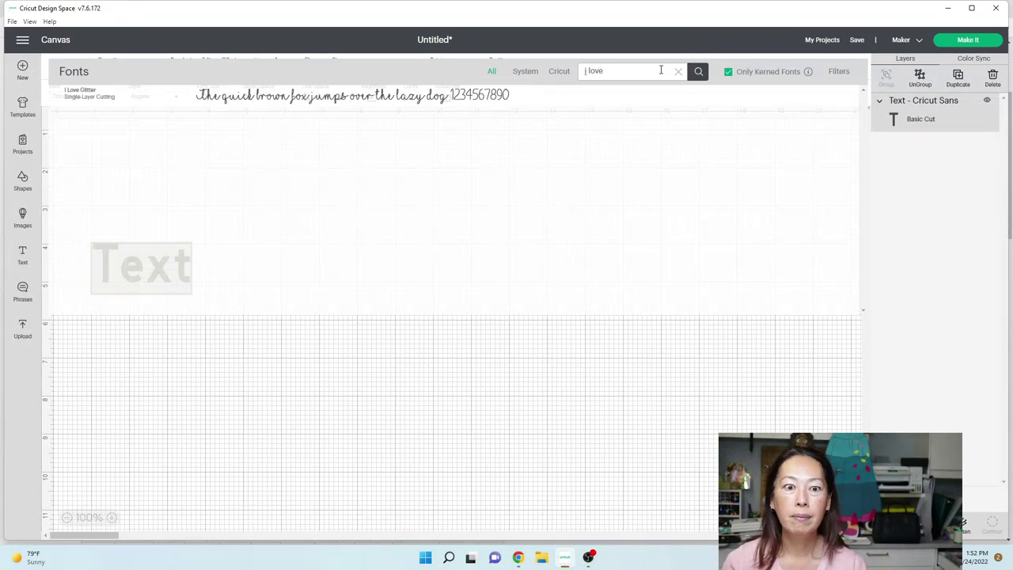
left_click(477, 93)
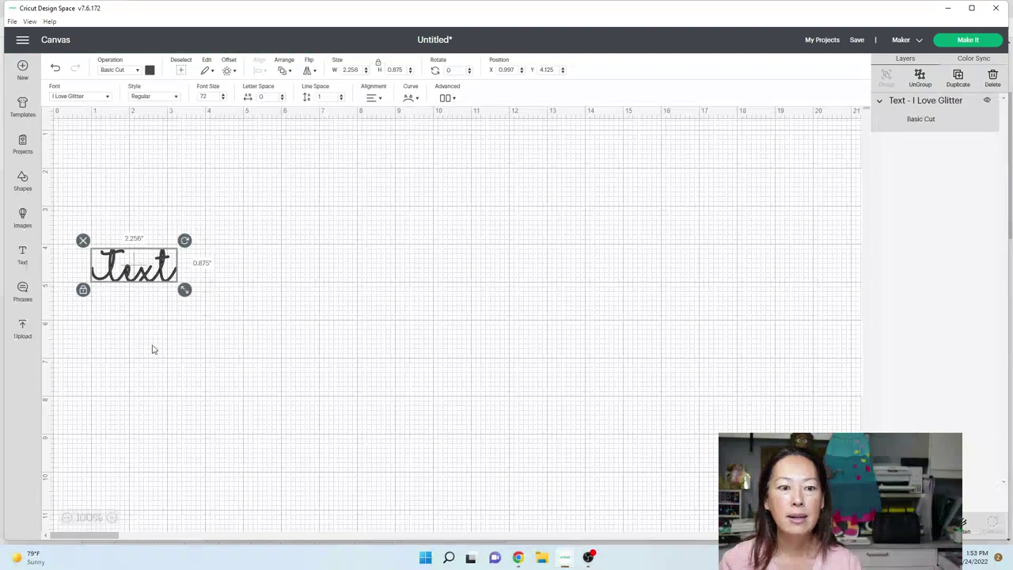
left_click_drag(147, 284, 412, 273)
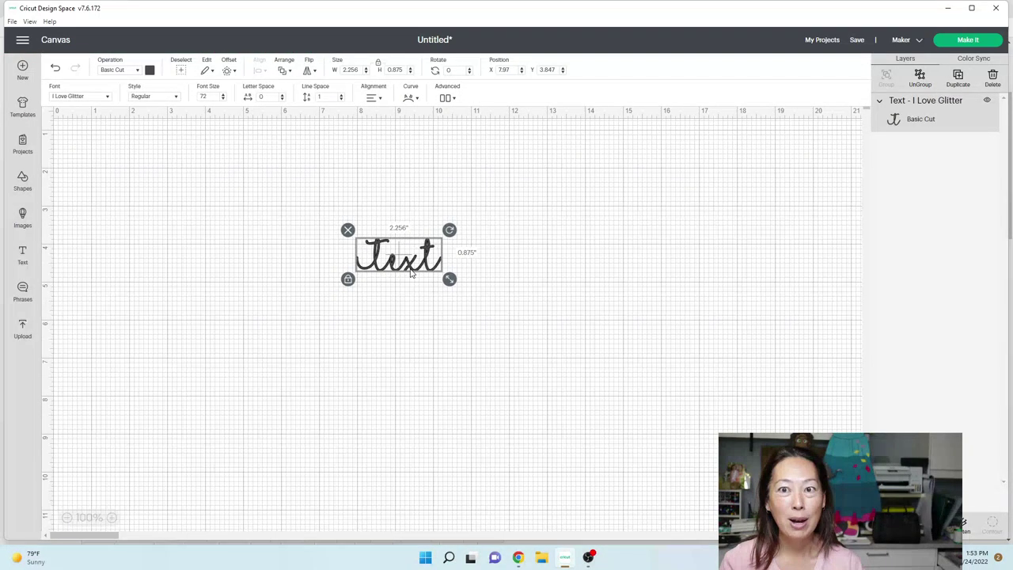
double_click(439, 265)
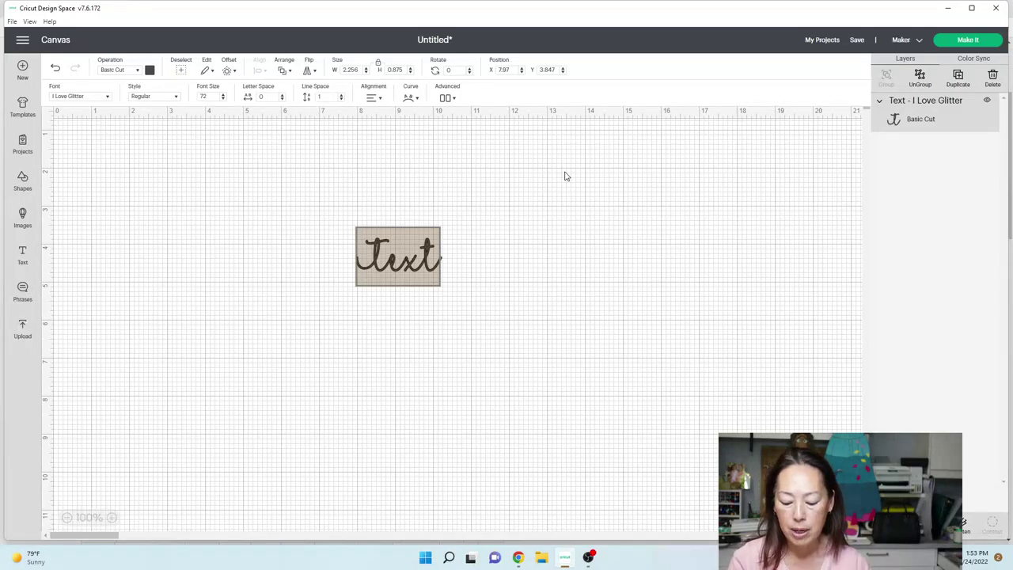
- Type the swash lead-in and first name, paste the heart, type the second name, paste the tail
type("~")
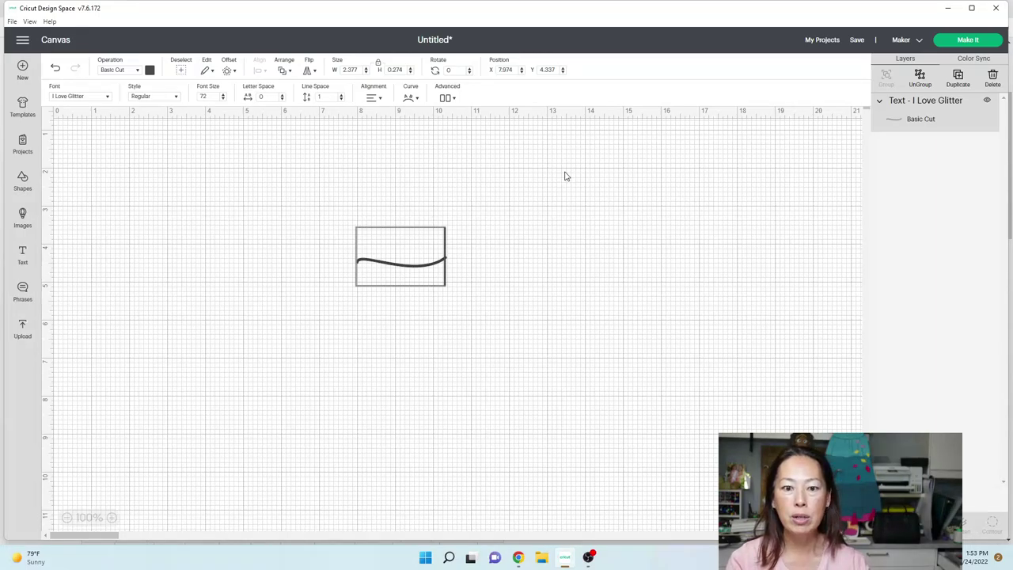
type("charlotte")
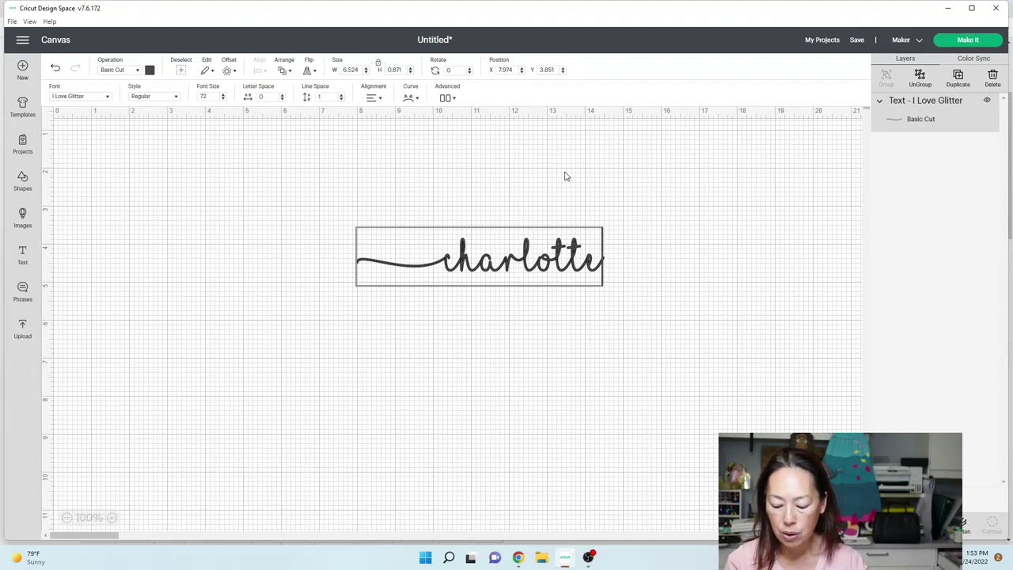
key("ctrl+v")
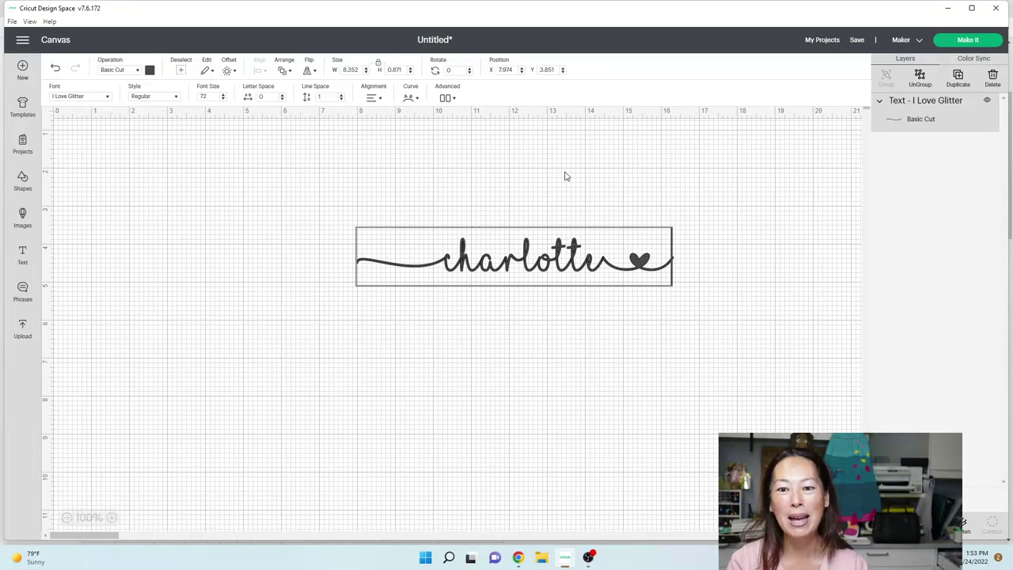
type("mato")
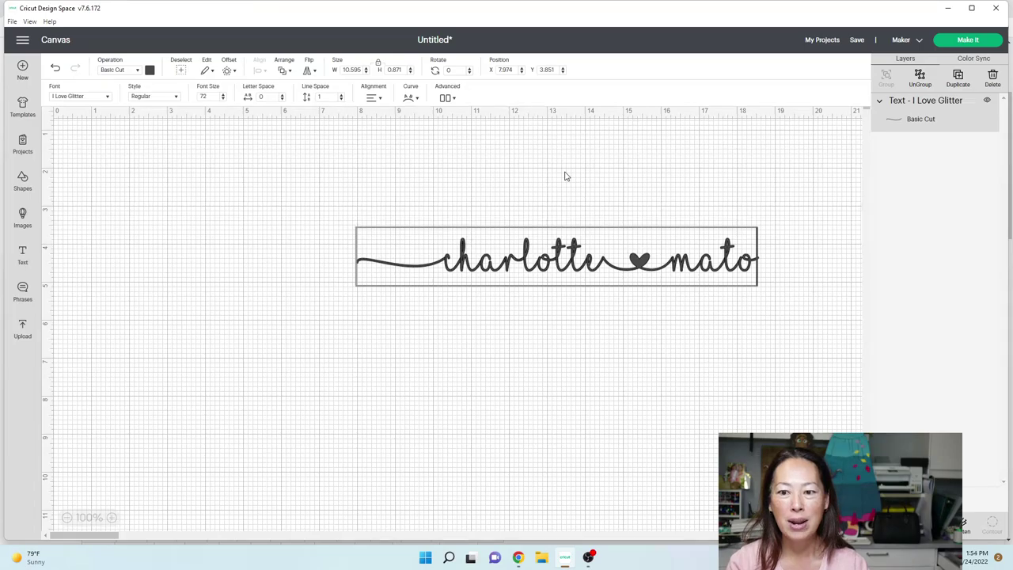
key("BackSpace")
type("eo")
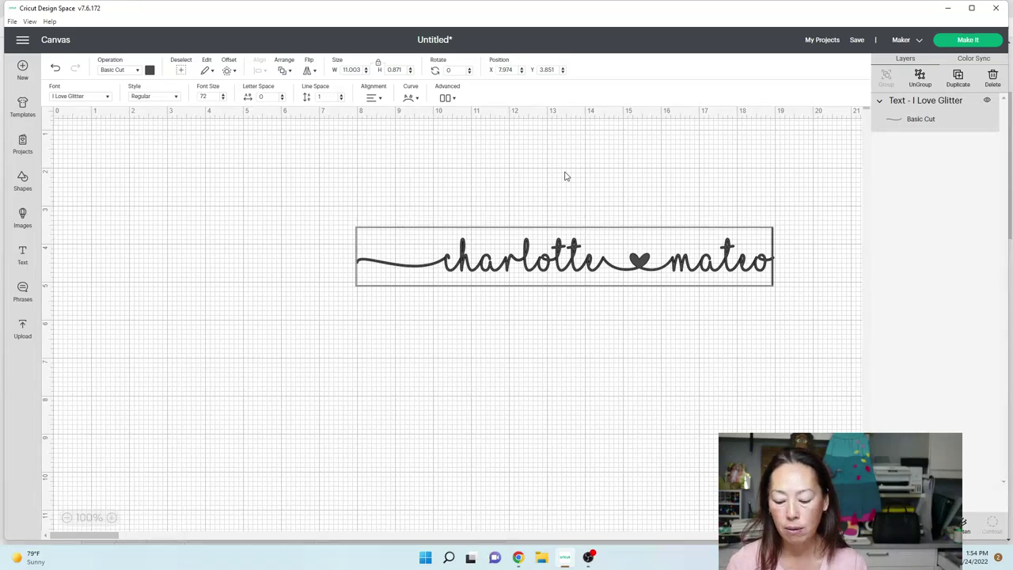
key("ctrl+v")
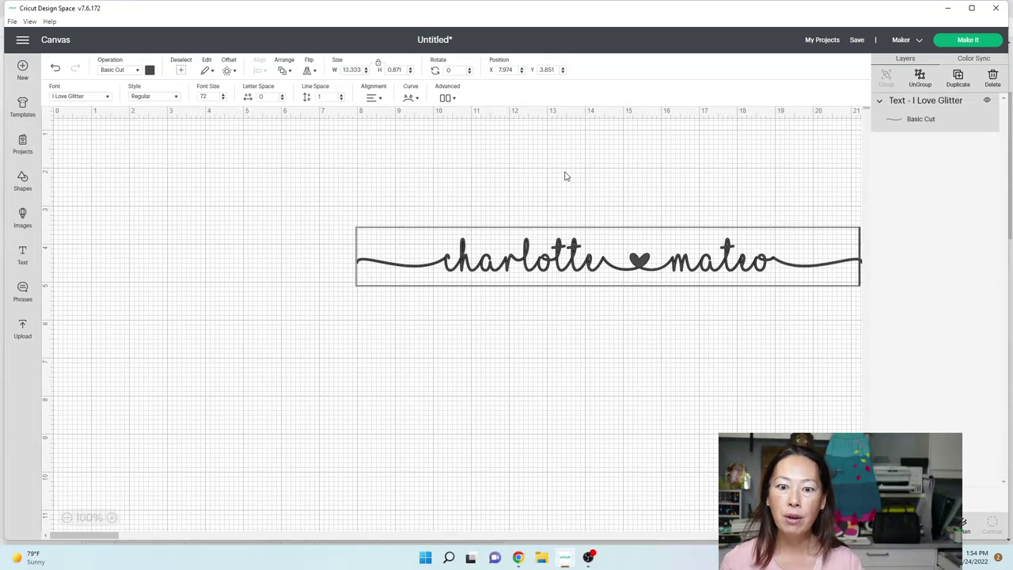
- Move the script name line lower-left and add a new Times New Roman text box
left_click(515, 132)
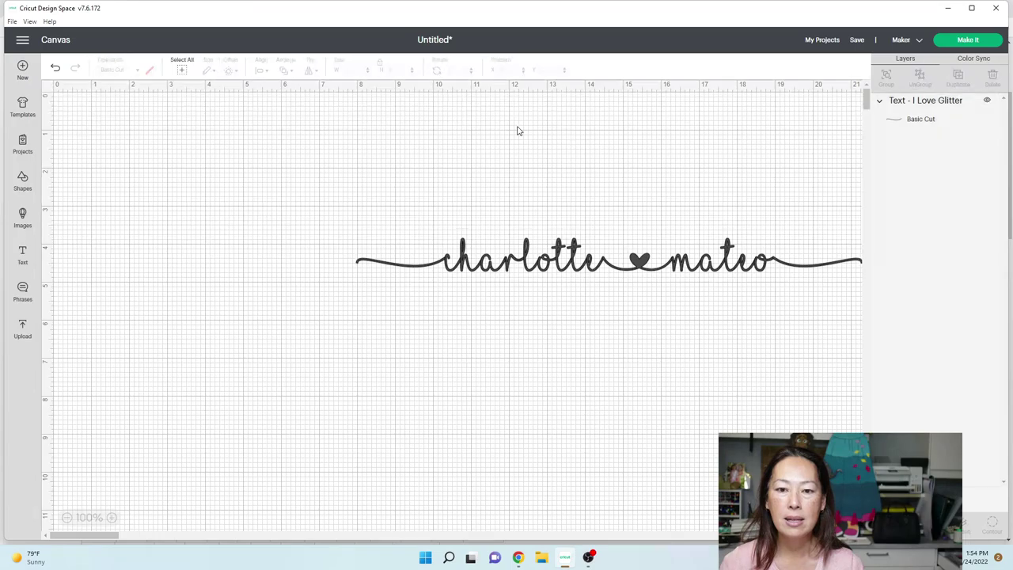
left_click_drag(559, 267, 364, 310)
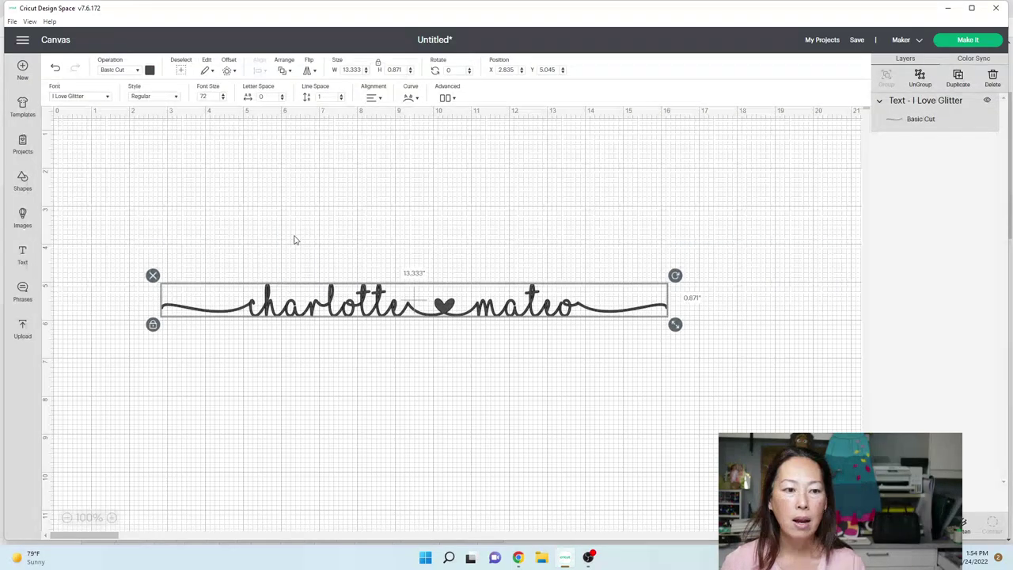
left_click(20, 258)
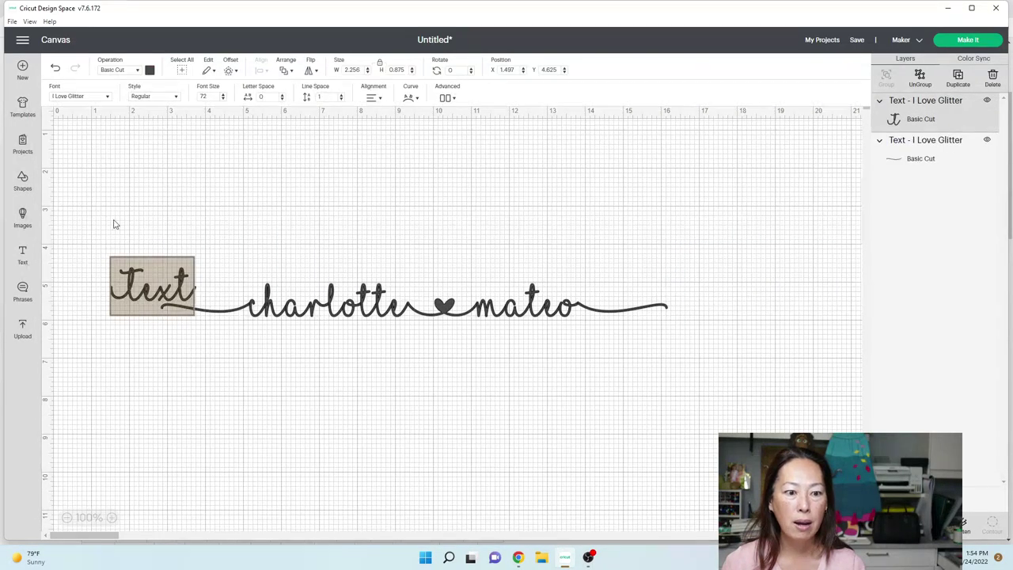
left_click(67, 100)
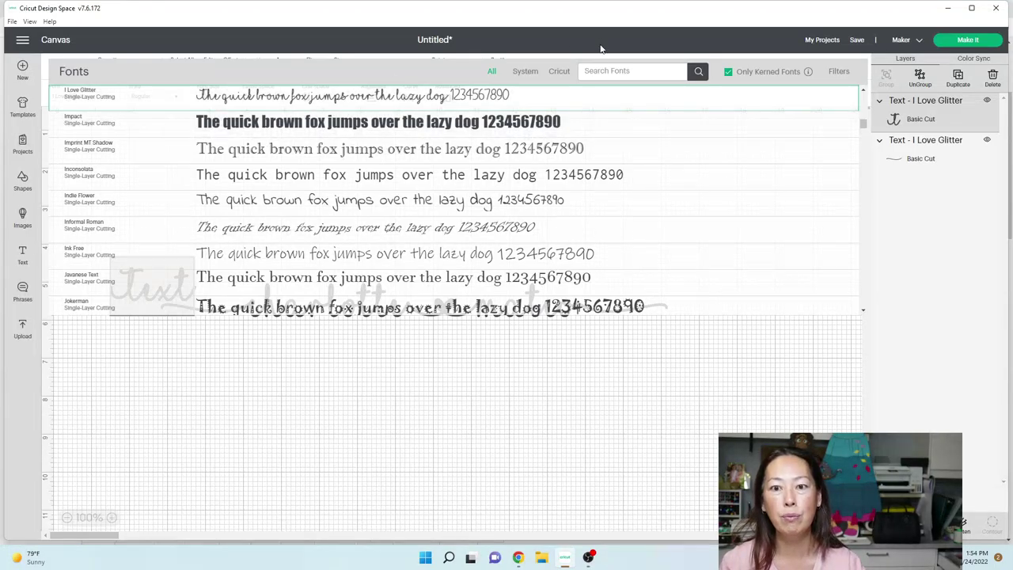
left_click(592, 70)
type("times")
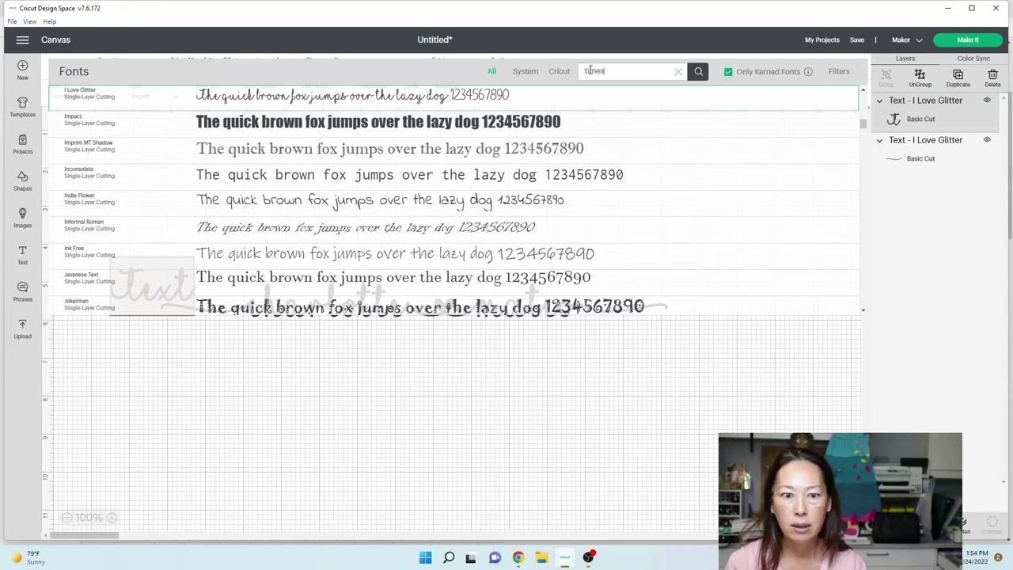
left_click(459, 107)
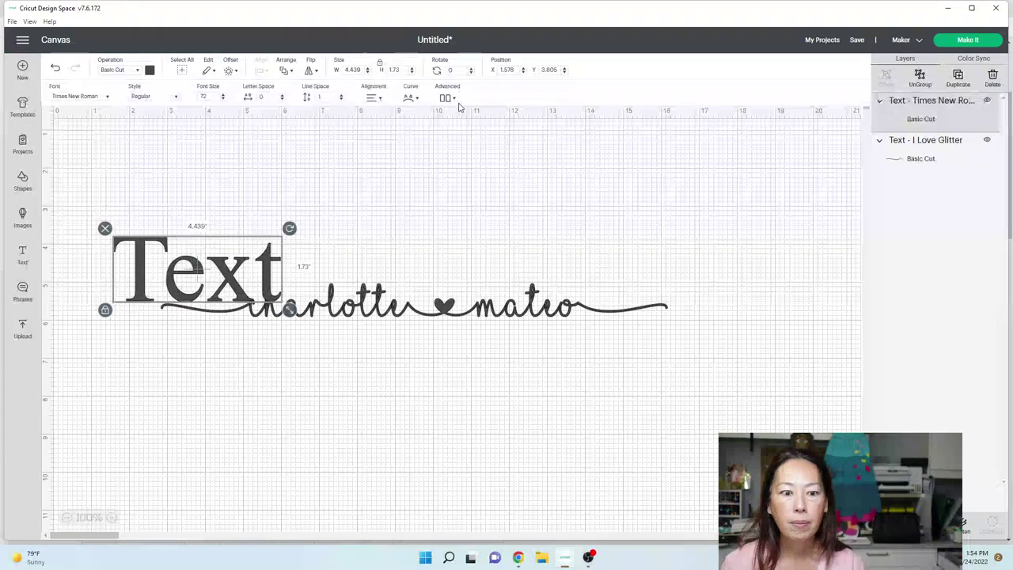
- Change the new text to 'GRANDMA' and place it just above the script name line
left_click(275, 291)
left_click(276, 291)
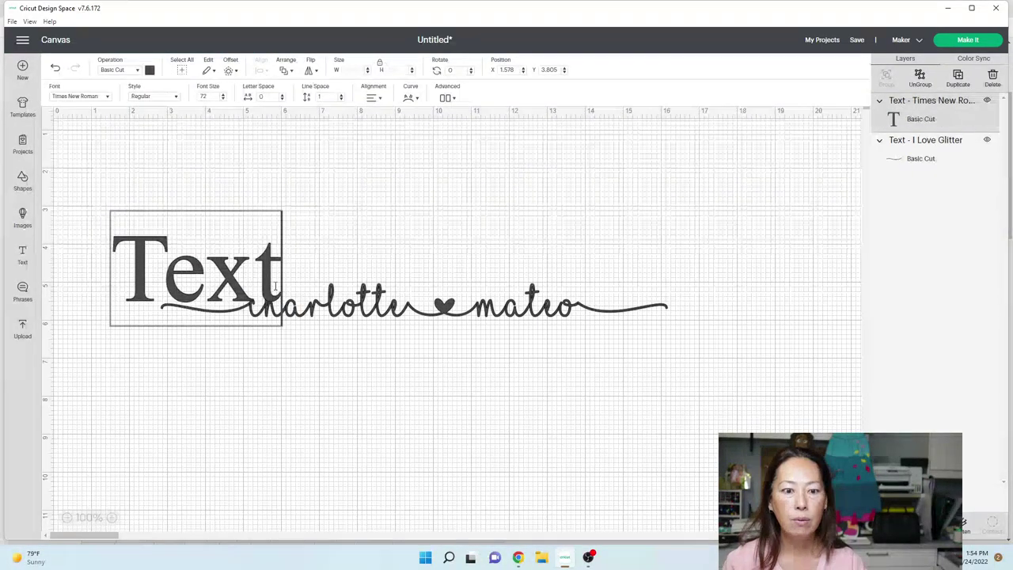
double_click(274, 287)
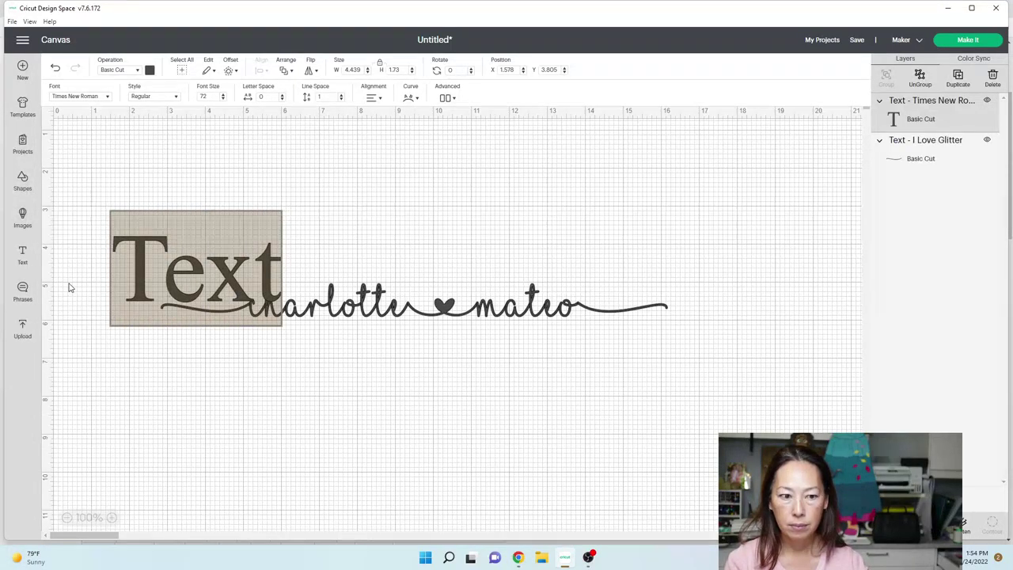
type("Gran")
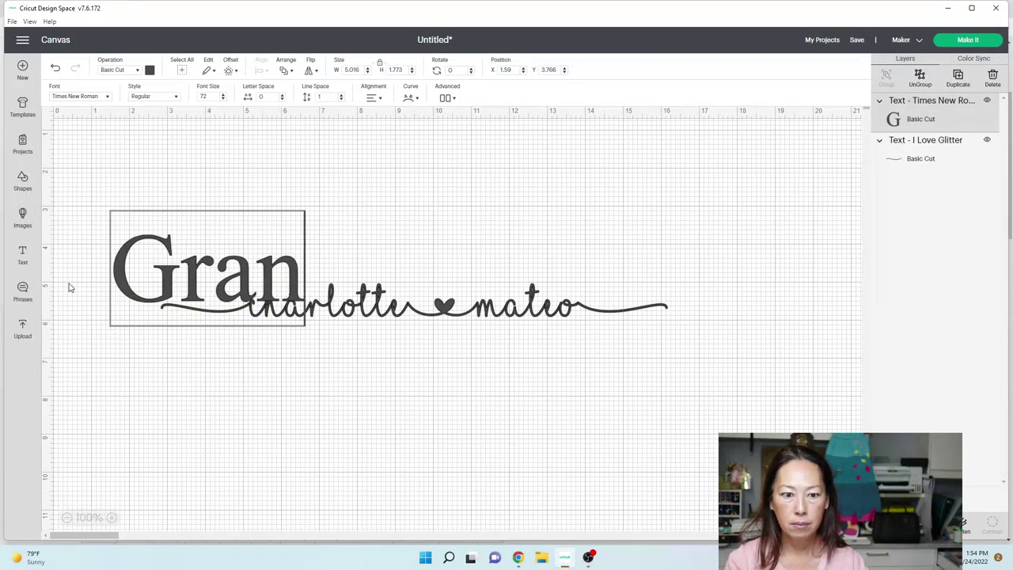
type("dmother")
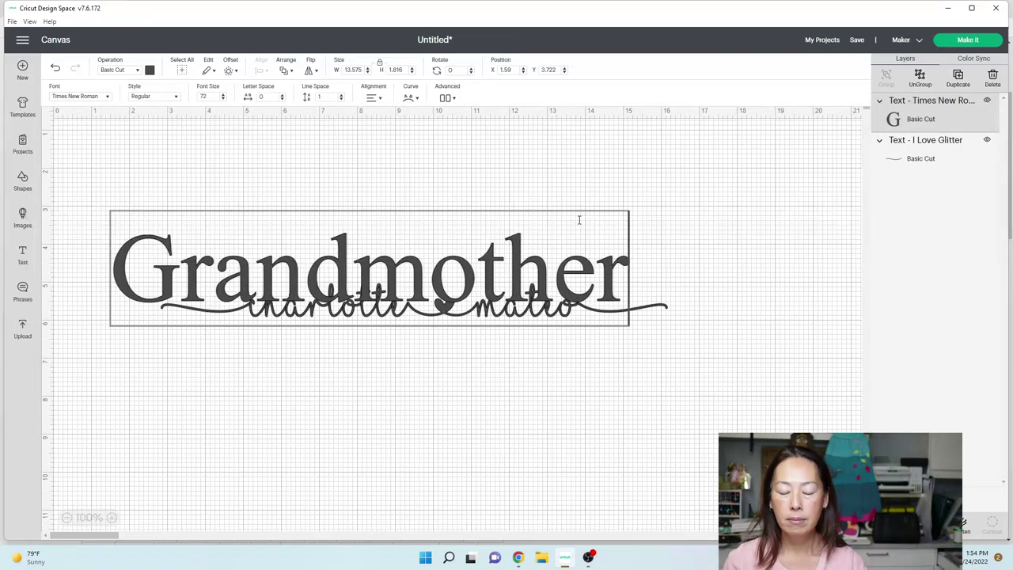
key("BackSpace")
key("BackSpace")
key("BackSpace")
key("BackSpace")
key("BackSpace")
key("BackSpace")
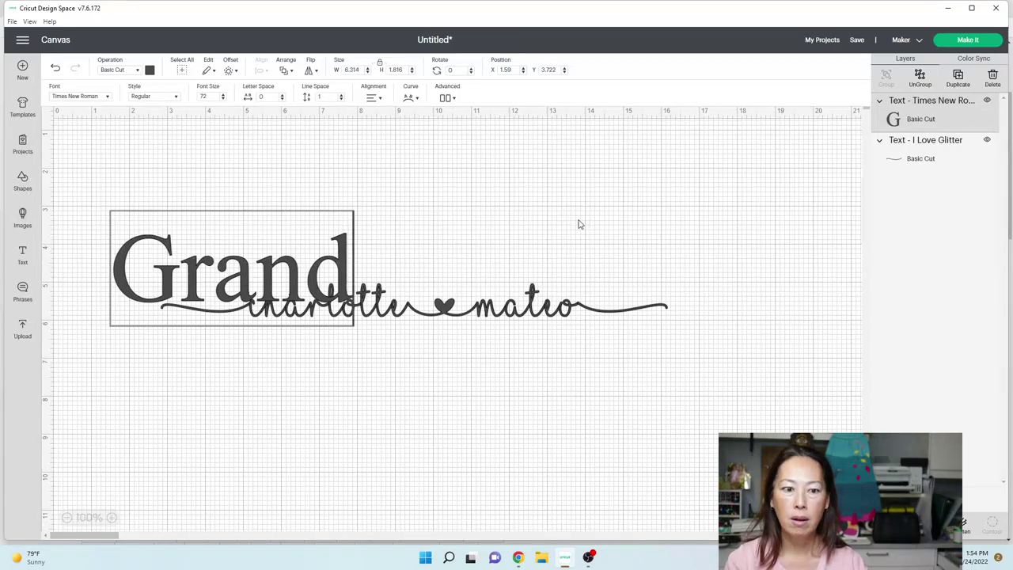
key("BackSpace")
key("BackSpace")
key("BackSpace")
key("BackSpace")
type("RANDMA")
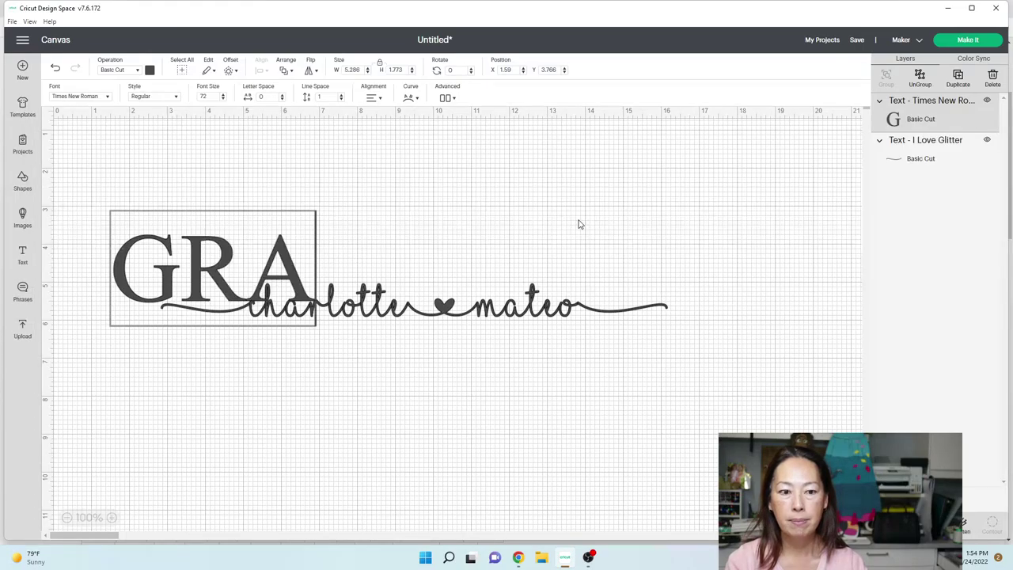
left_click(468, 192)
left_click_drag(464, 276, 507, 249)
- Preview a welded 0.10 in offset outline around the script name line
left_click(492, 312)
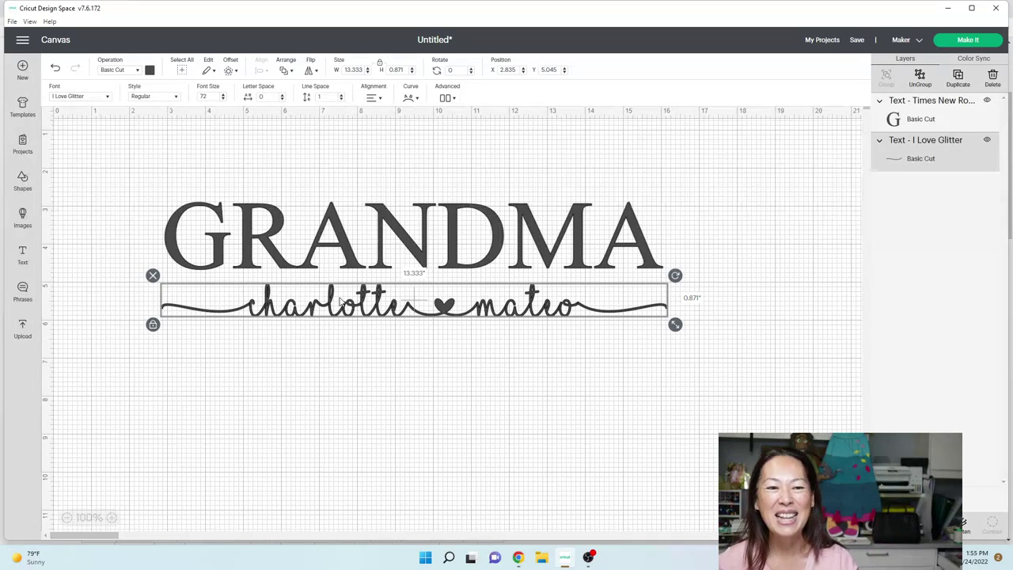
left_click(229, 72)
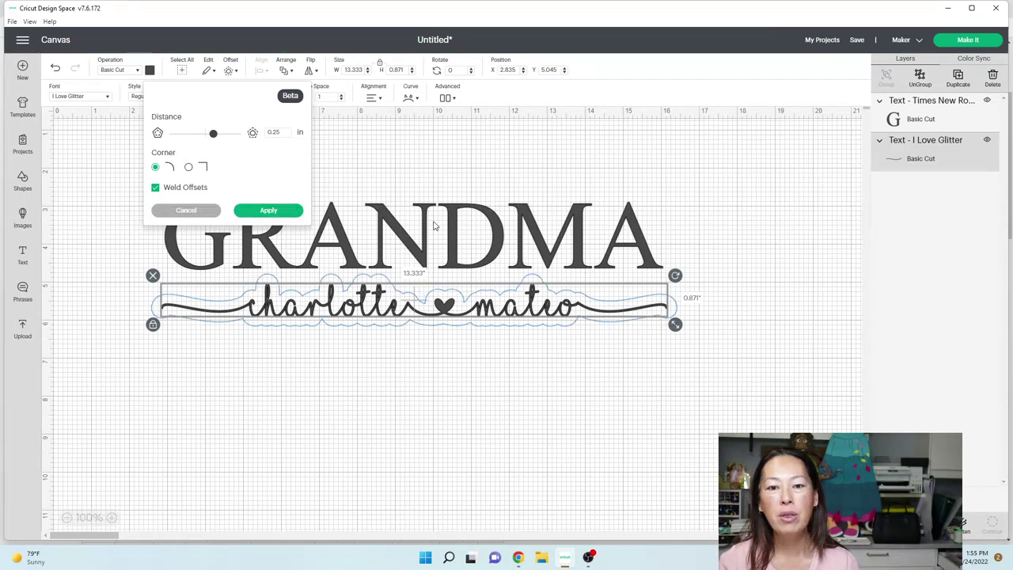
left_click(281, 135)
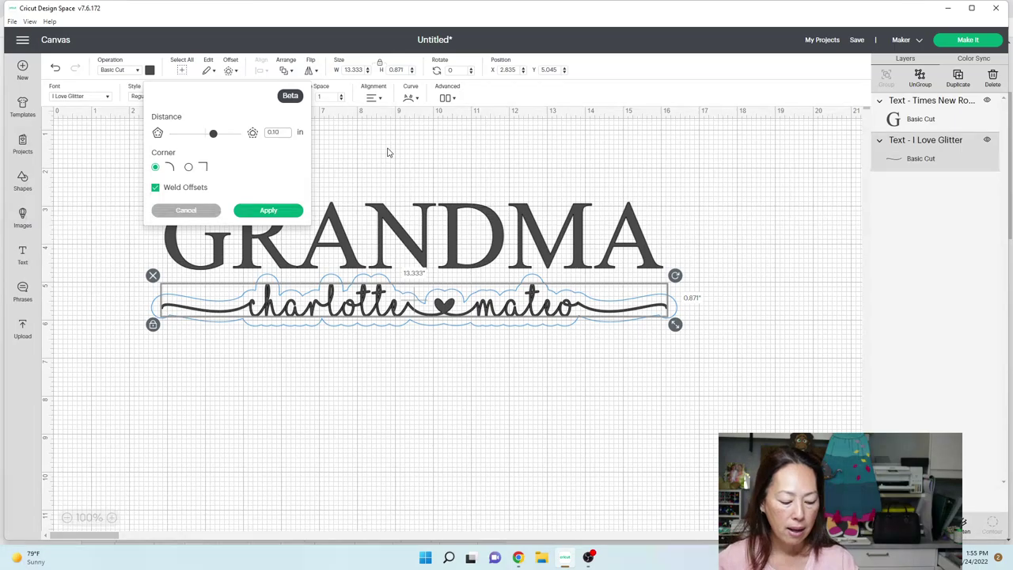
key("Return")
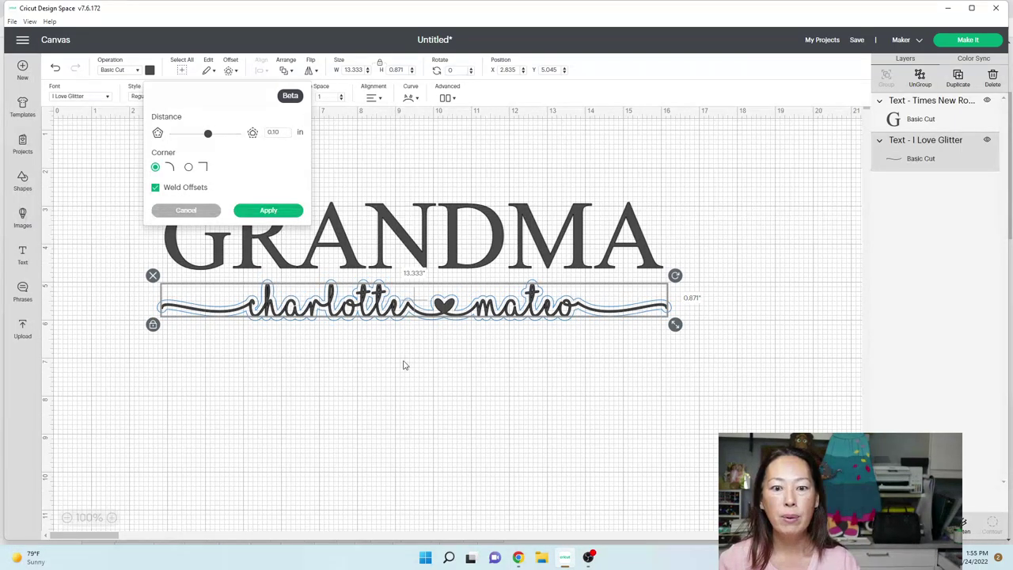
- Apply the offset, move the script text down, and drag the outline onto GRANDMA
left_click(279, 212)
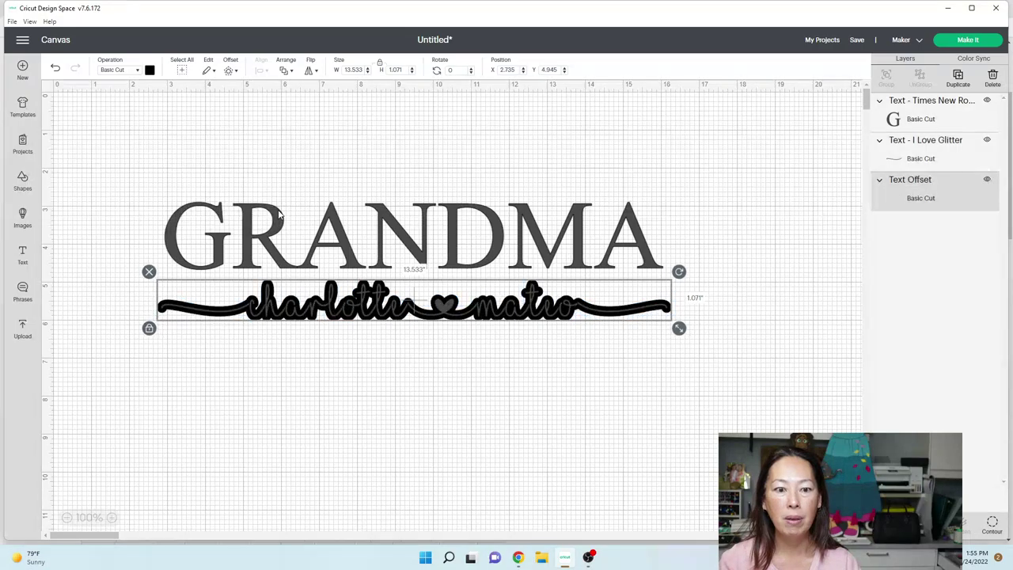
left_click(311, 440)
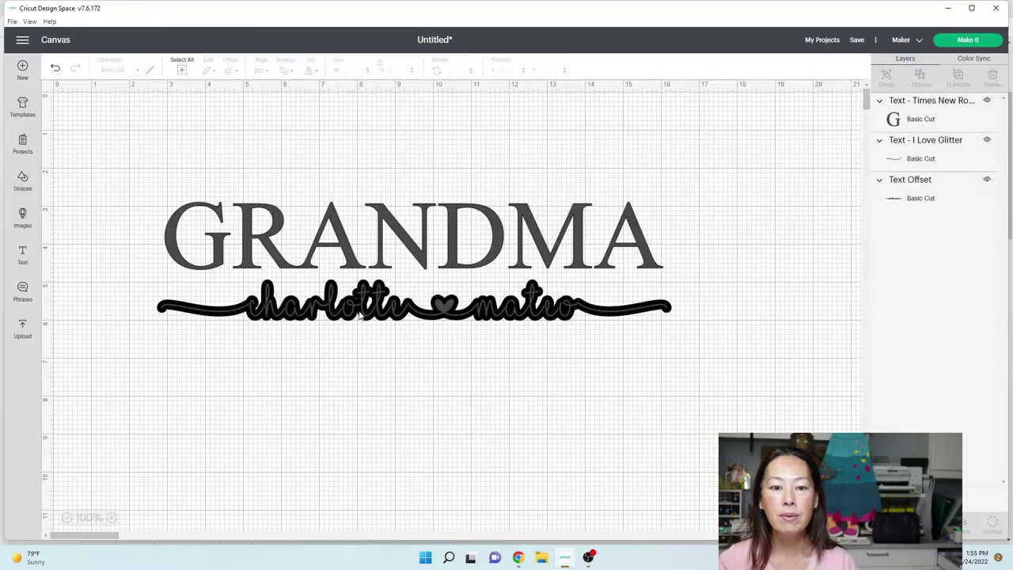
left_click_drag(360, 315, 367, 416)
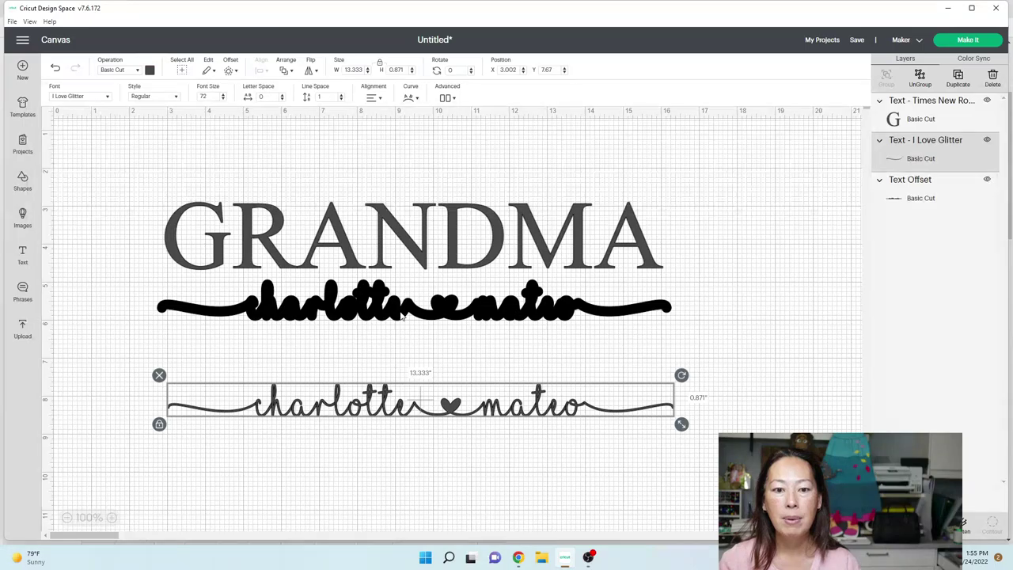
left_click_drag(404, 316, 411, 254)
- Select GRANDMA with its outline and duplicate the pair
left_click_drag(622, 299, 967, 238)
key("ctrl+d")
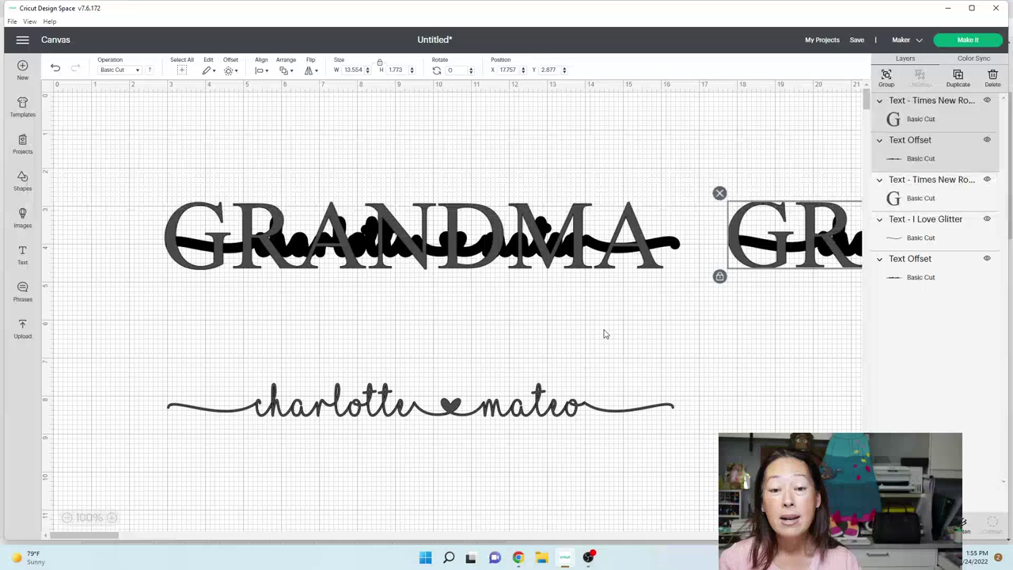
left_click(487, 323)
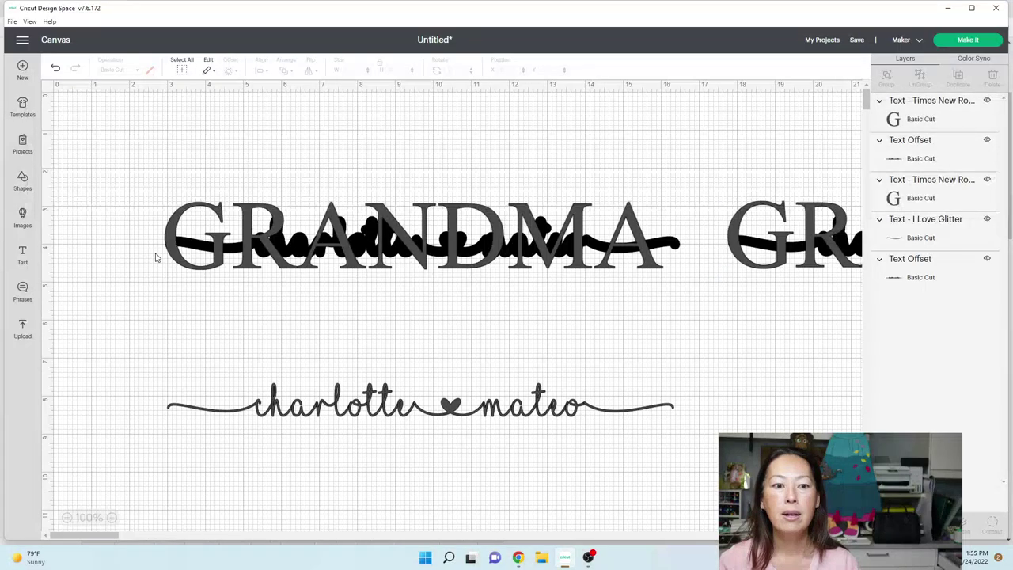
- Centre the offset outline on GRANDMA and slice them into four Slice Result layers
left_click(679, 245)
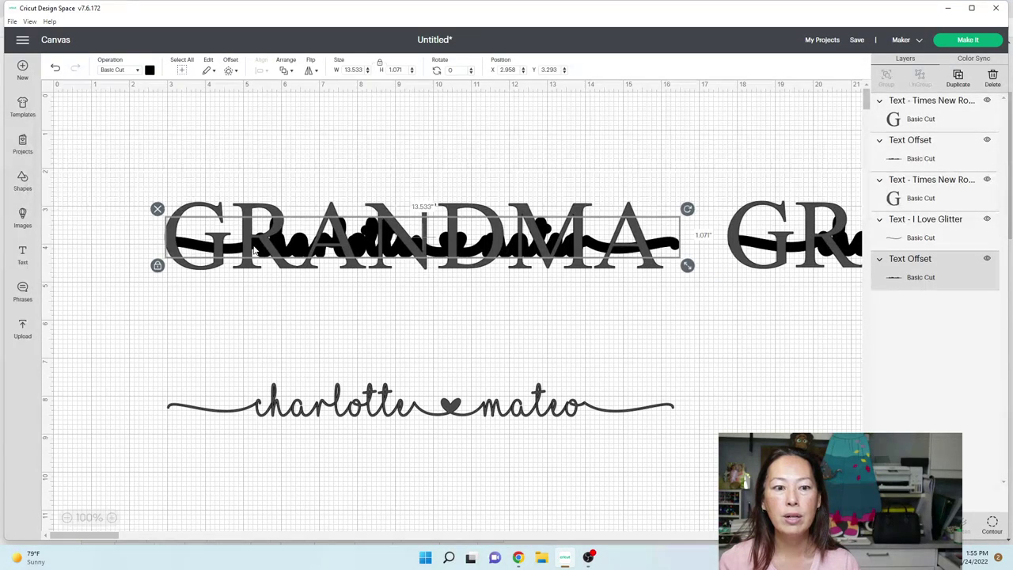
left_click_drag(127, 179, 368, 315)
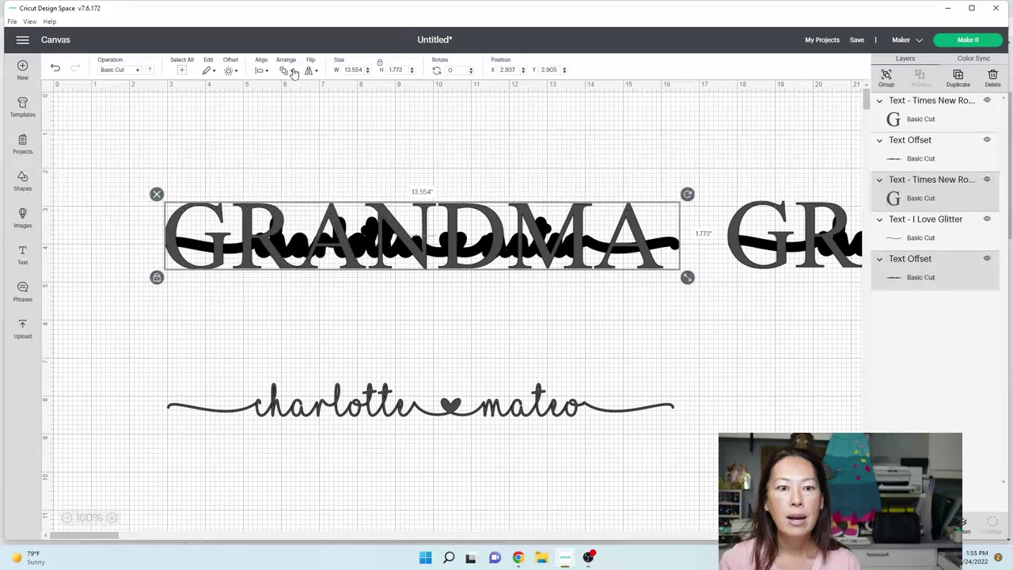
left_click(265, 71)
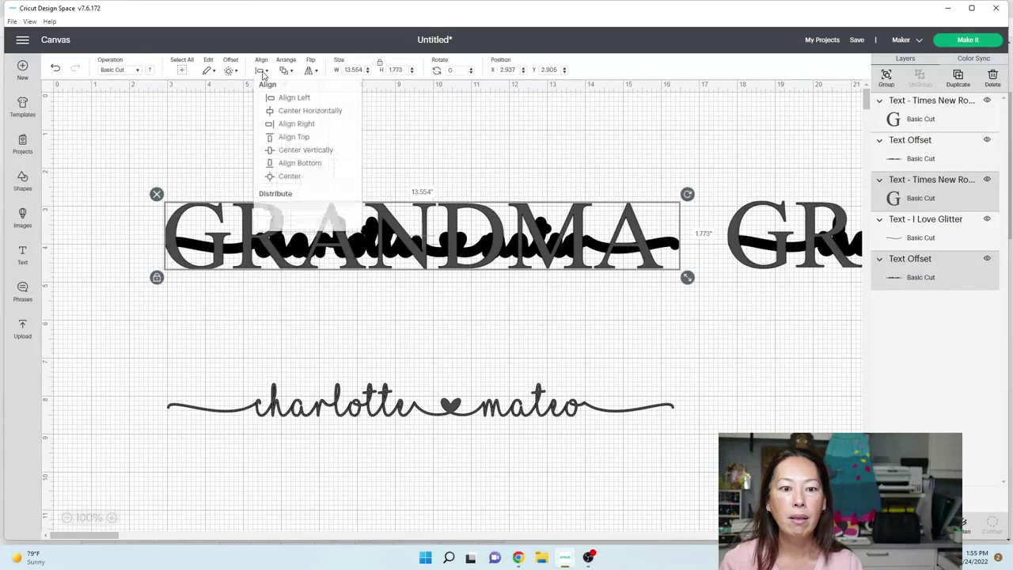
left_click(283, 182)
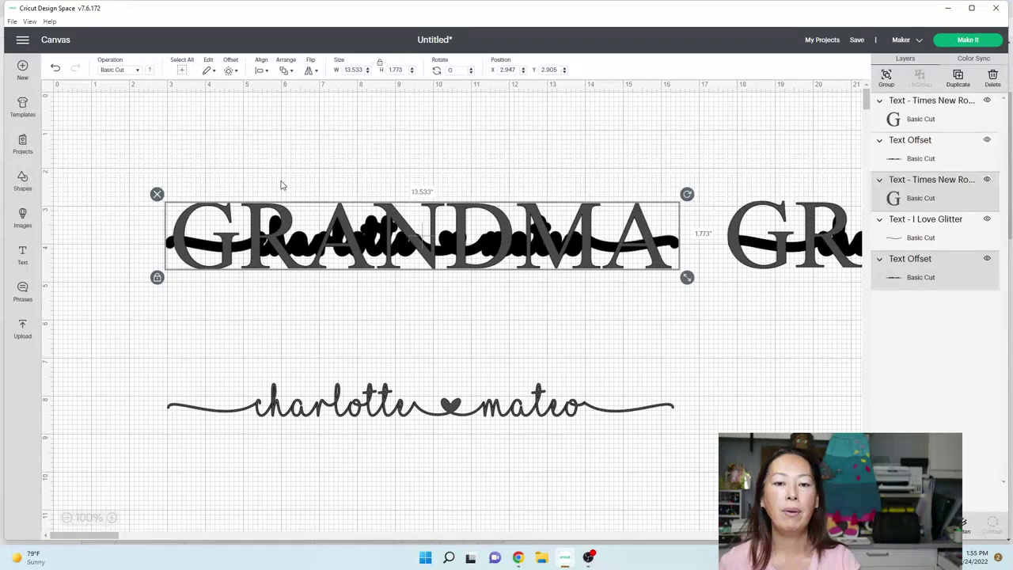
left_click(422, 378)
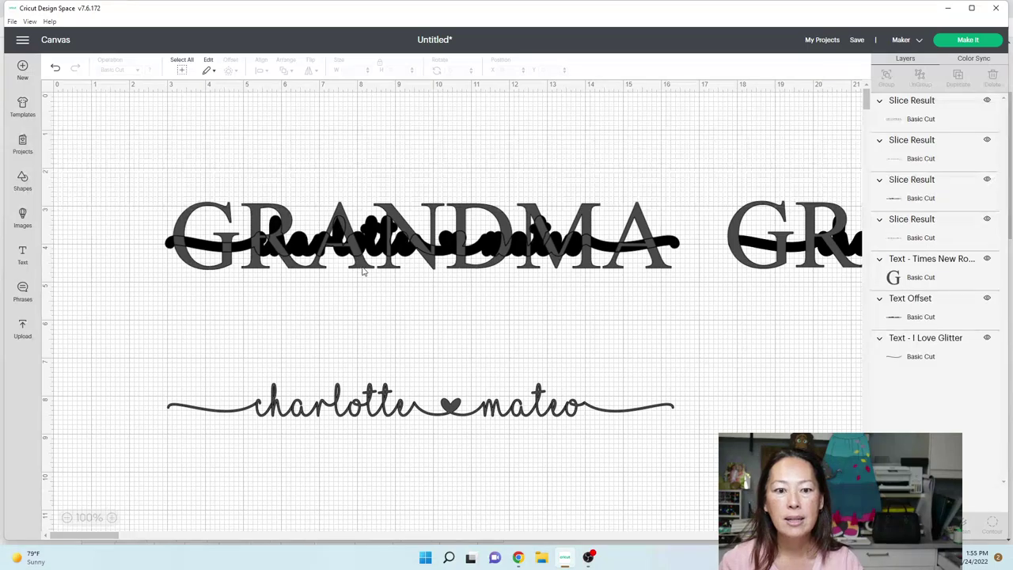
- Pull the sliced GRANDMA away from the leftovers and set the script line into its cut gap
left_click_drag(357, 274, 353, 346)
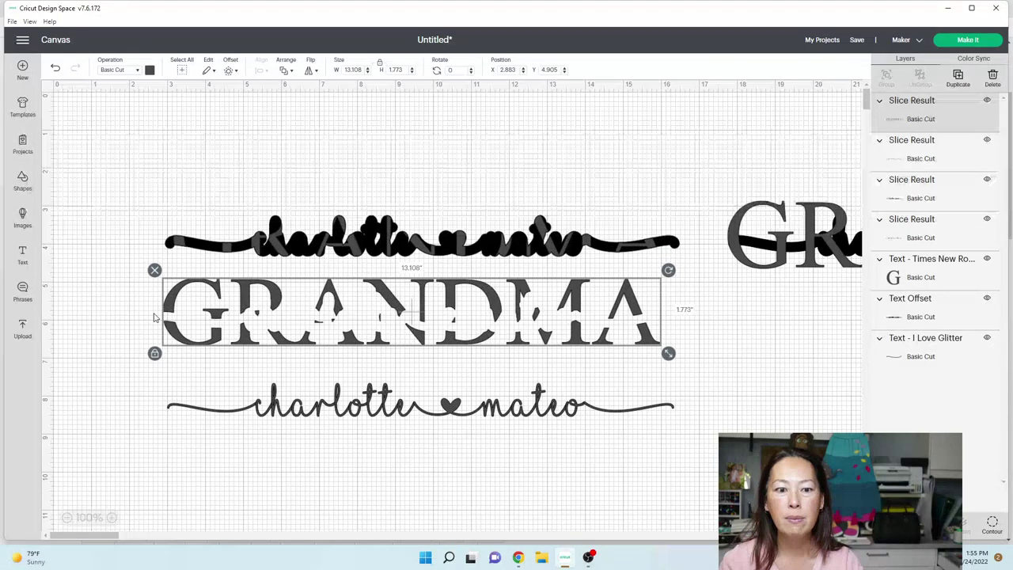
left_click_drag(422, 409, 411, 325)
left_click(403, 402)
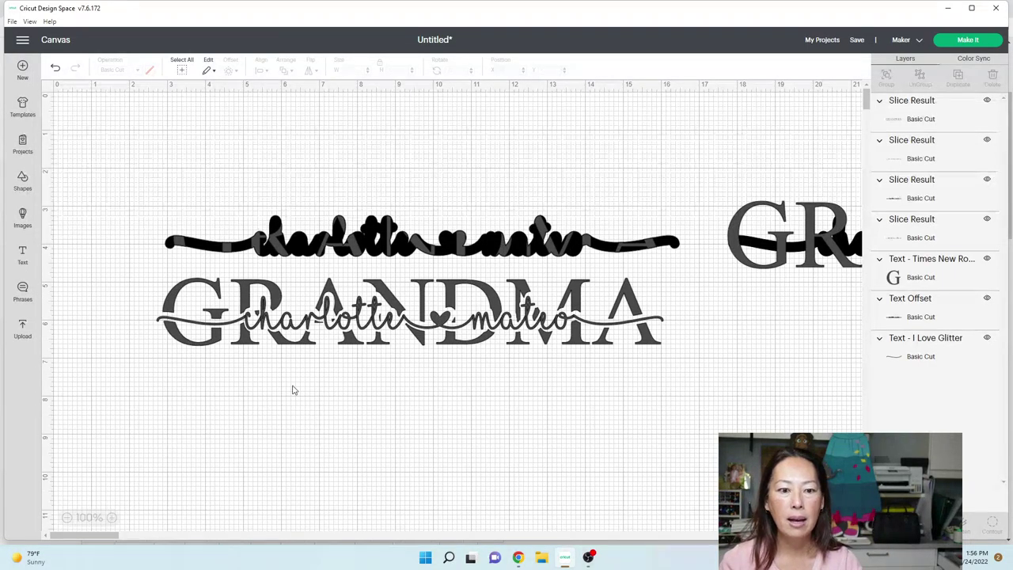
left_click(212, 293)
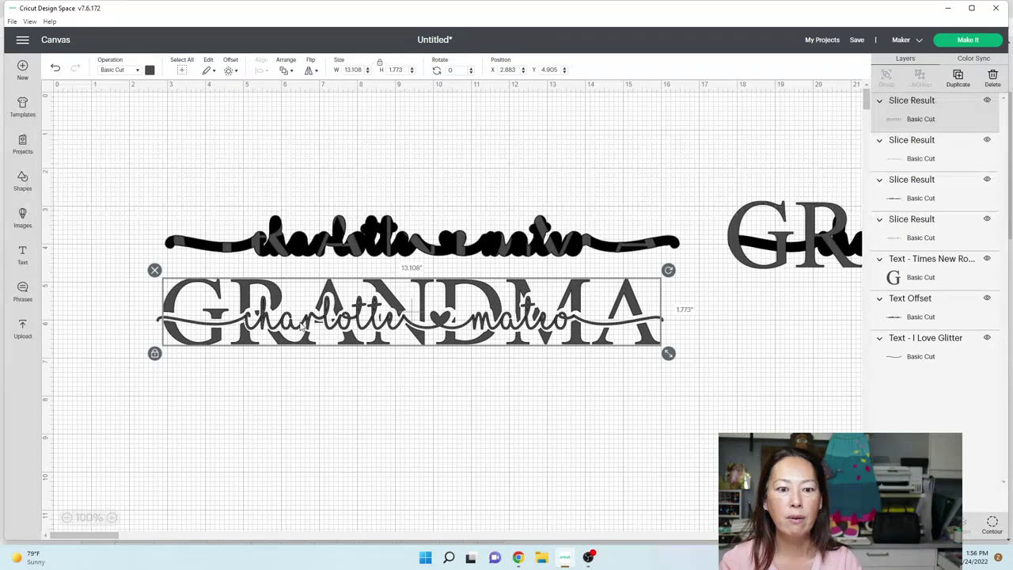
left_click(378, 524)
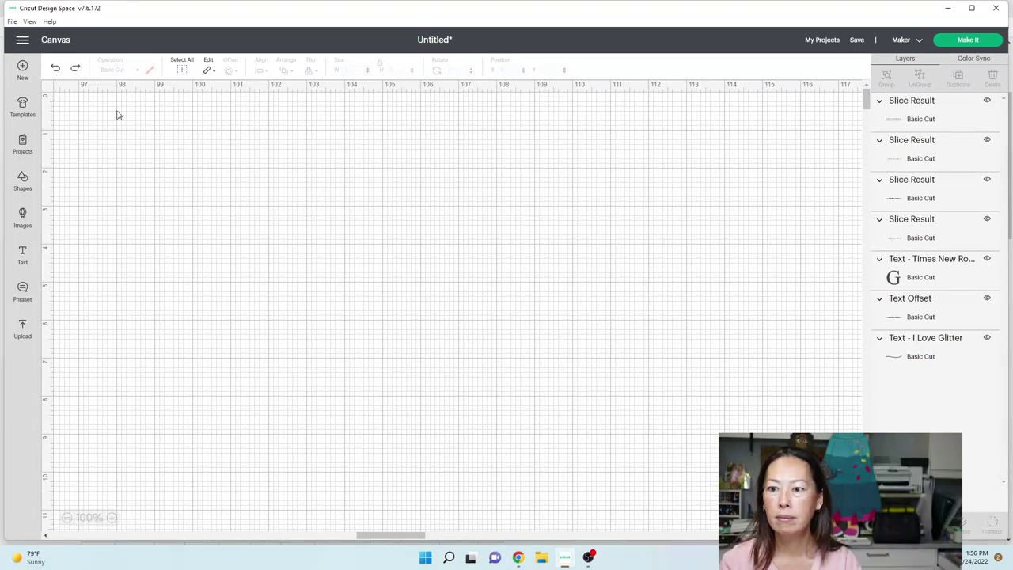
left_click(298, 538)
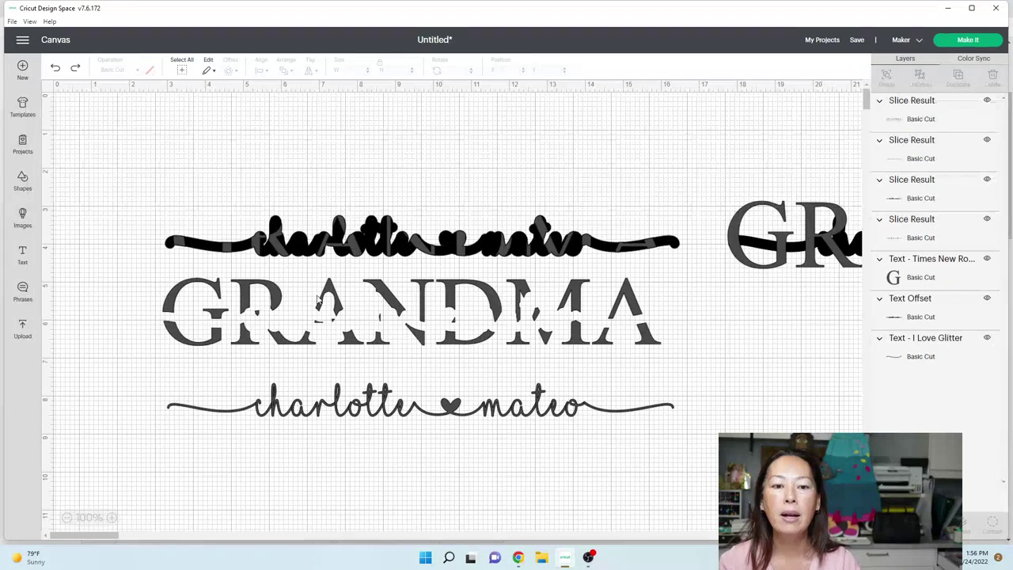
left_click_drag(359, 408, 349, 320)
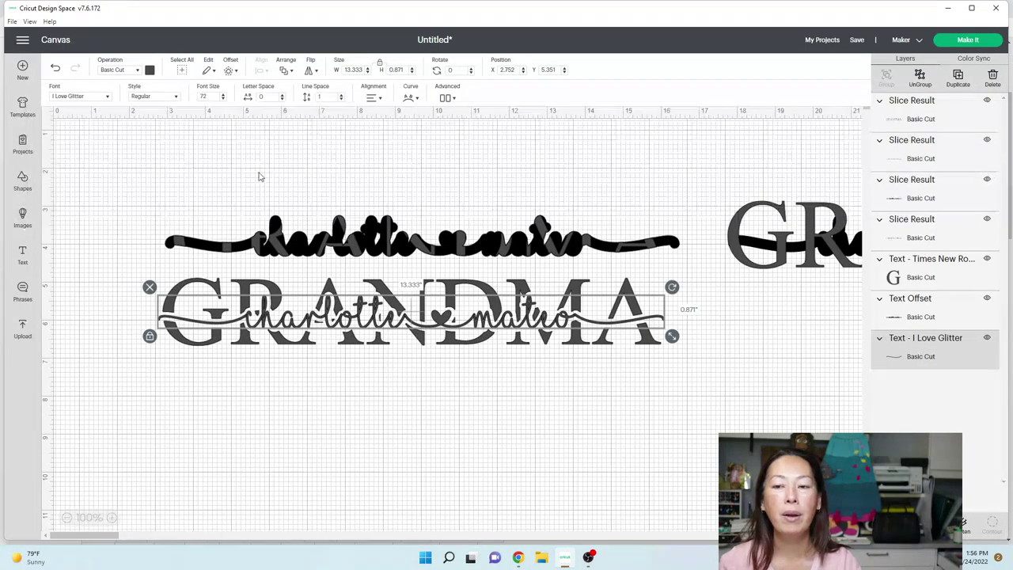
- Colour the script name line purple and the sliced GRANDMA lettering black
left_click(149, 70)
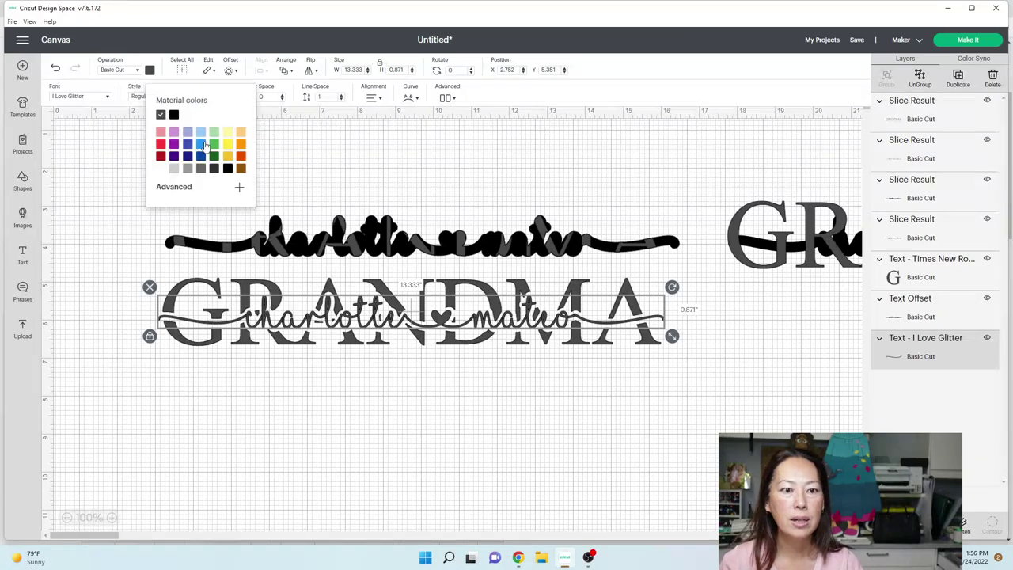
left_click(172, 146)
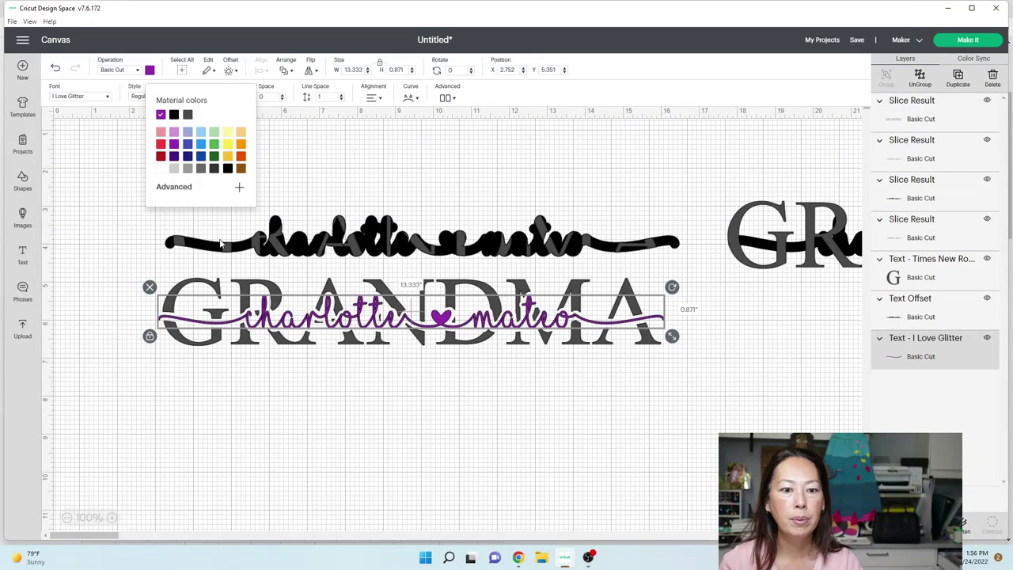
left_click(208, 289)
left_click(150, 71)
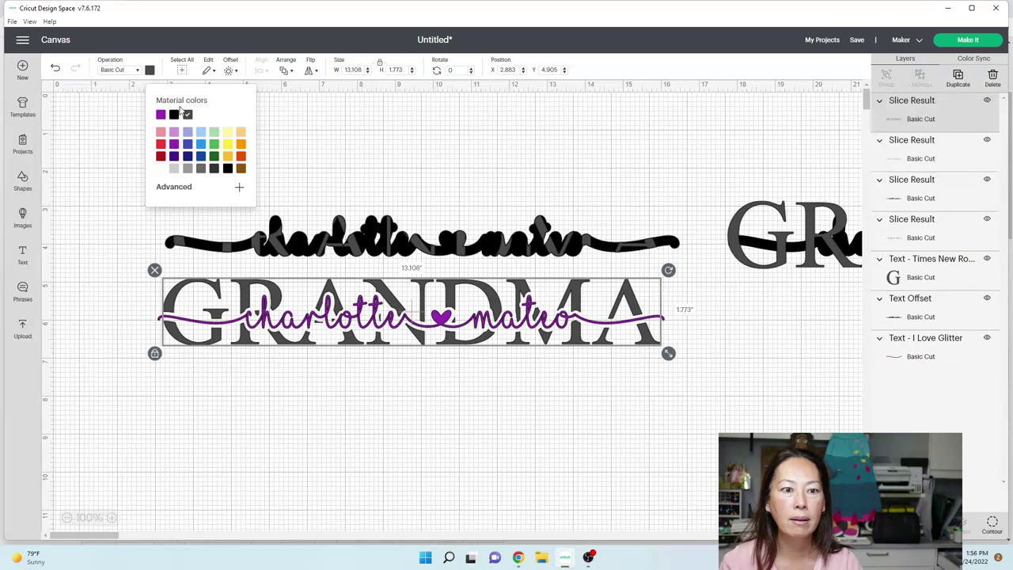
left_click(175, 116)
left_click(281, 416)
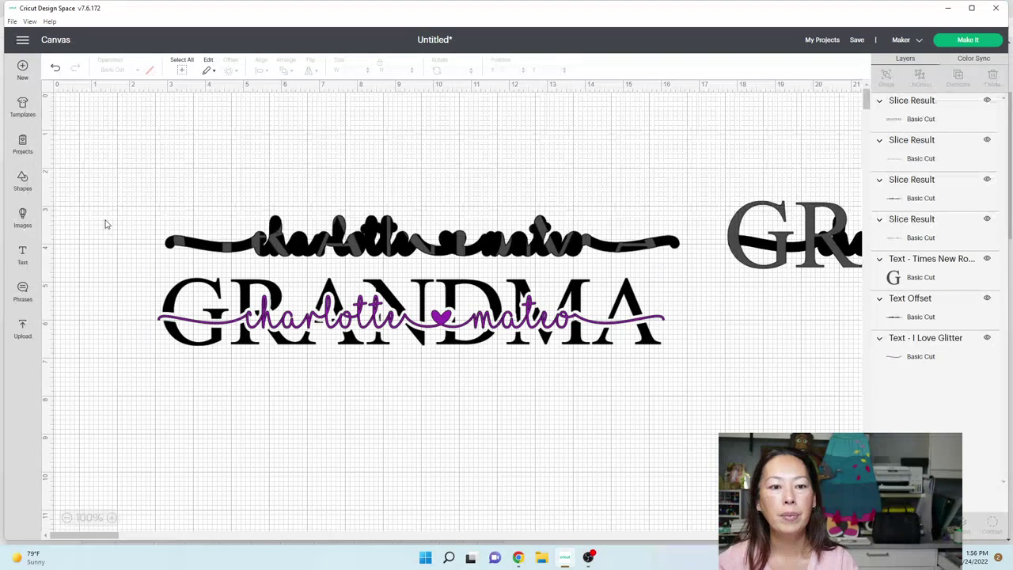
- Delete the swoosh leftovers, stretch the grey GRANDMA to about 13 × 2.83 in, and overlay the outline
left_click_drag(104, 218, 582, 248)
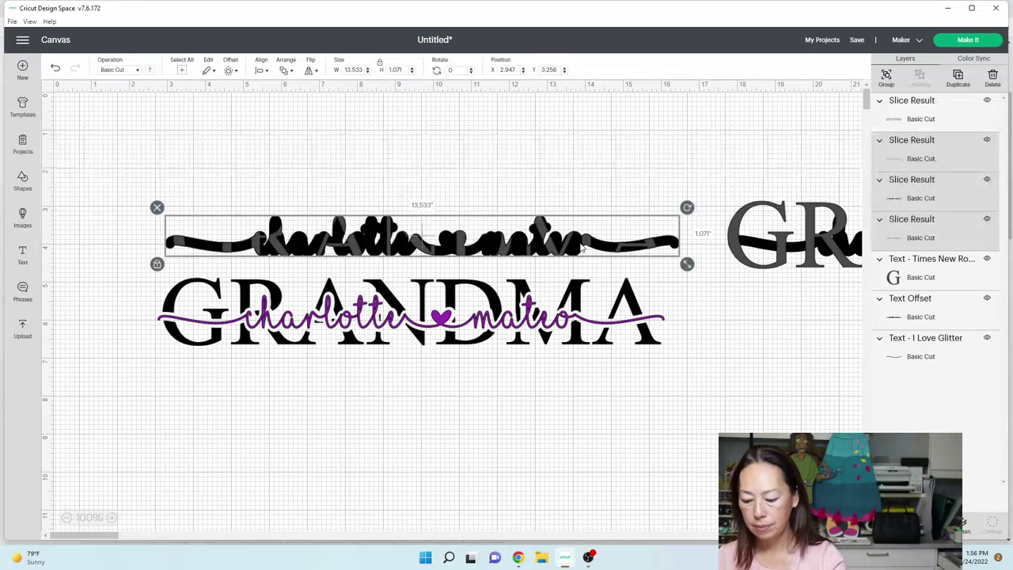
key("Delete")
left_click_drag(771, 200, 202, 152)
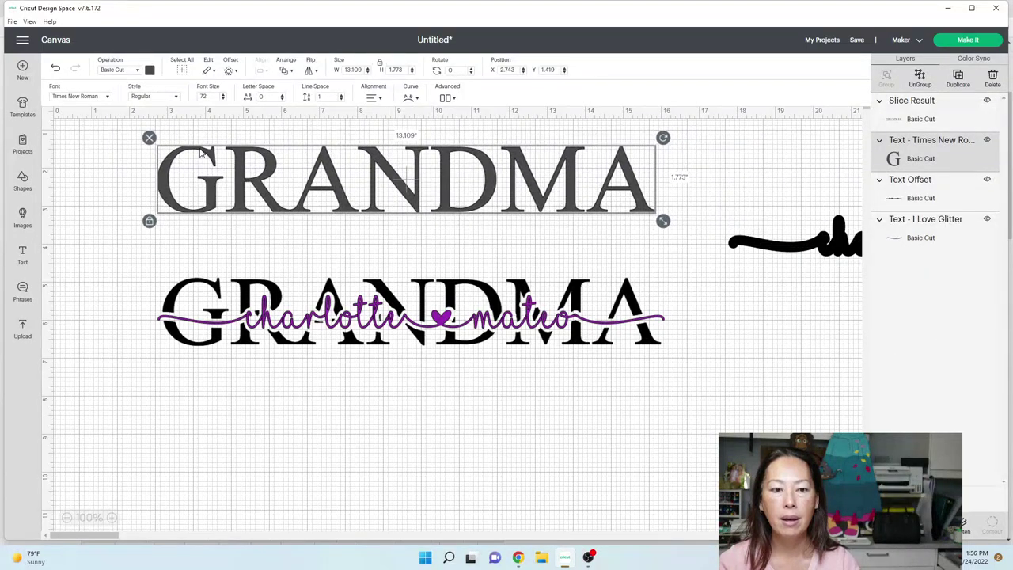
left_click(149, 221)
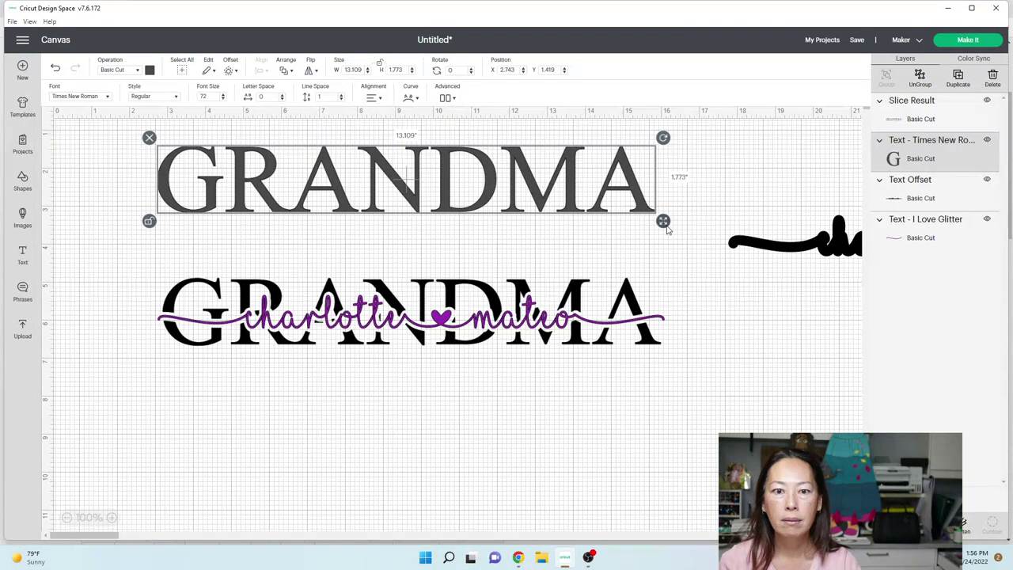
left_click_drag(666, 228, 664, 270)
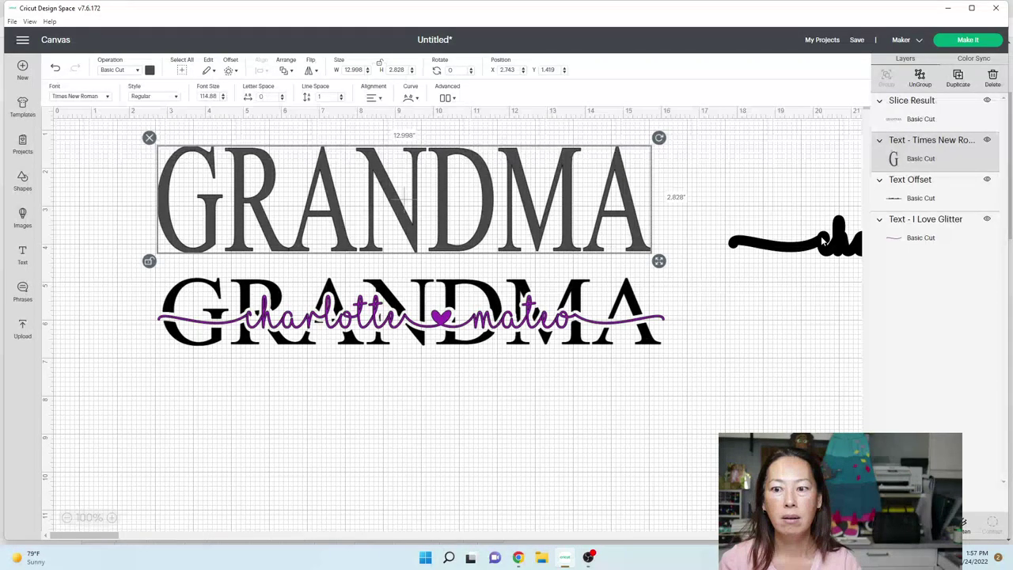
left_click_drag(823, 242, 244, 207)
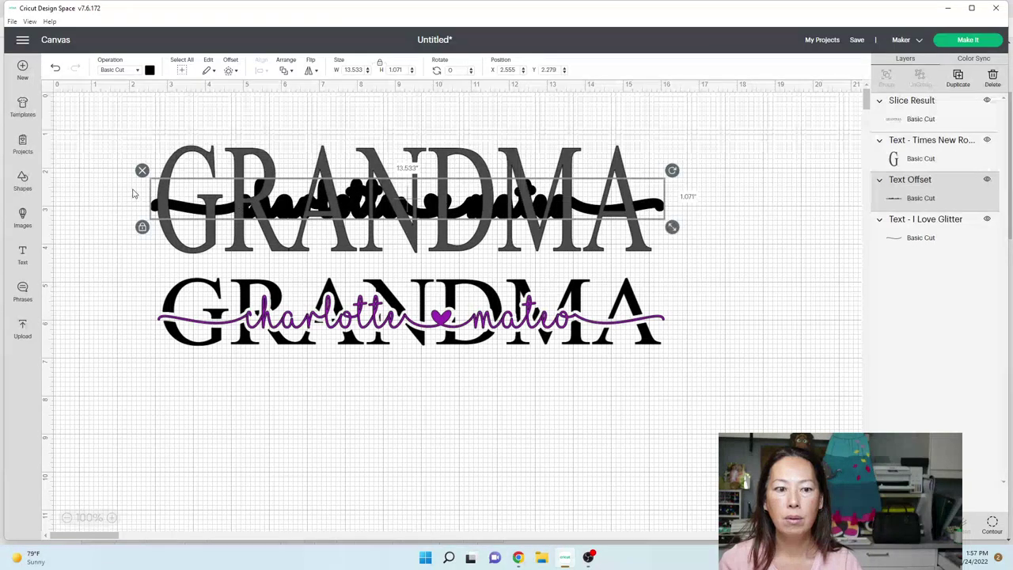
- Centre the black name outline on the grey GRANDMA and nudge it slightly lower
left_click(79, 145)
left_click_drag(109, 150, 442, 228)
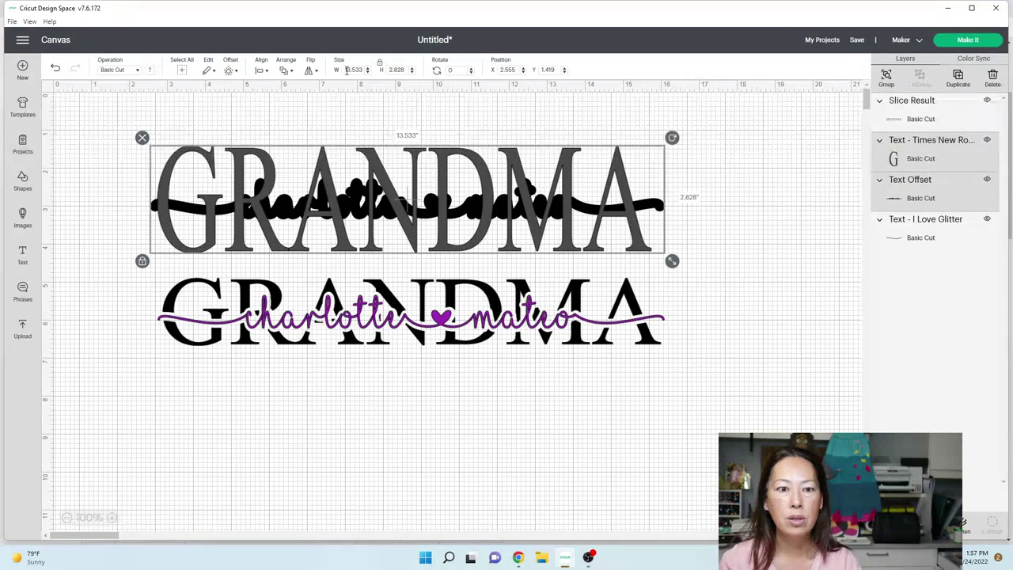
left_click(261, 71)
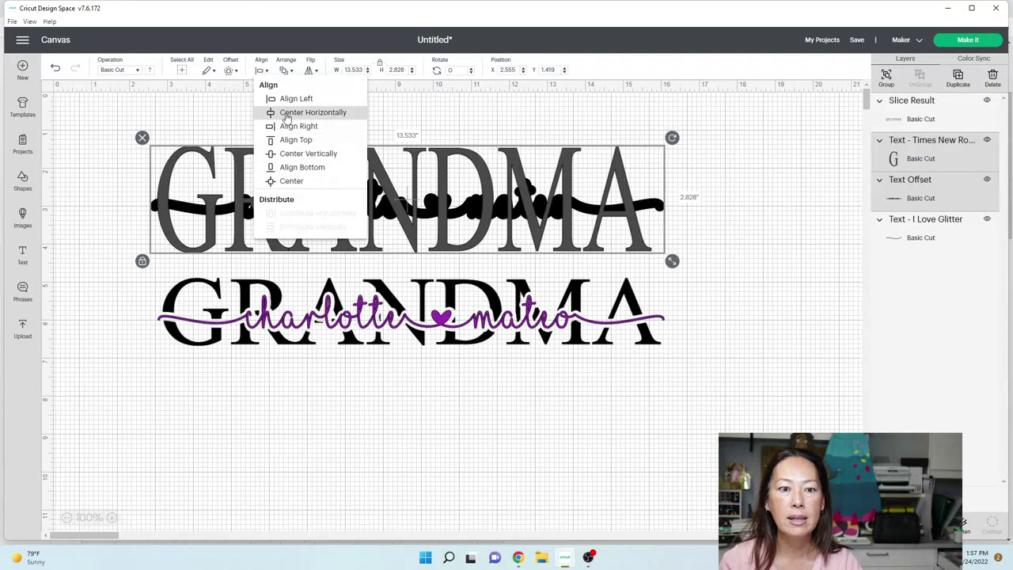
left_click(305, 184)
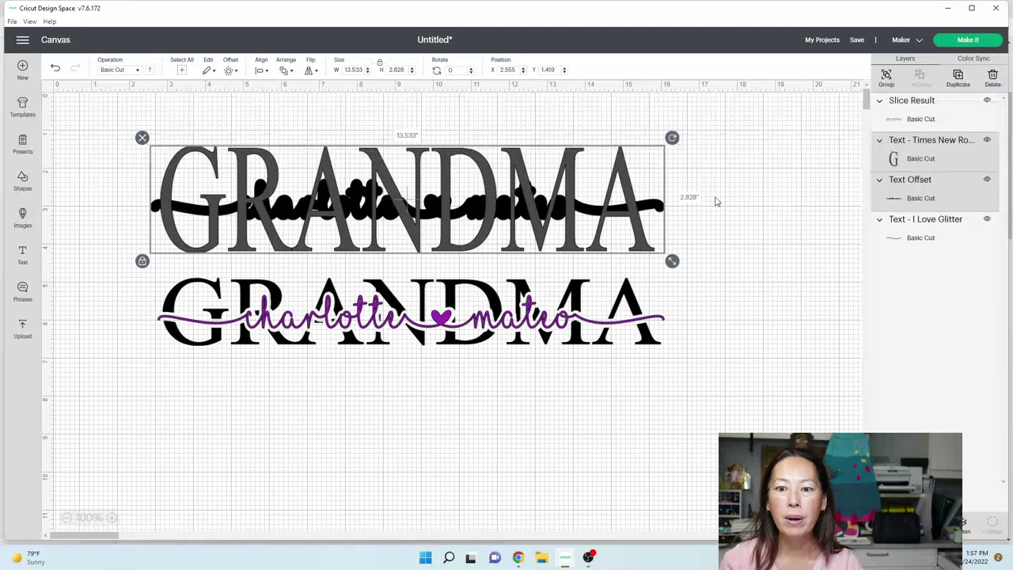
left_click(748, 202)
left_click(663, 209)
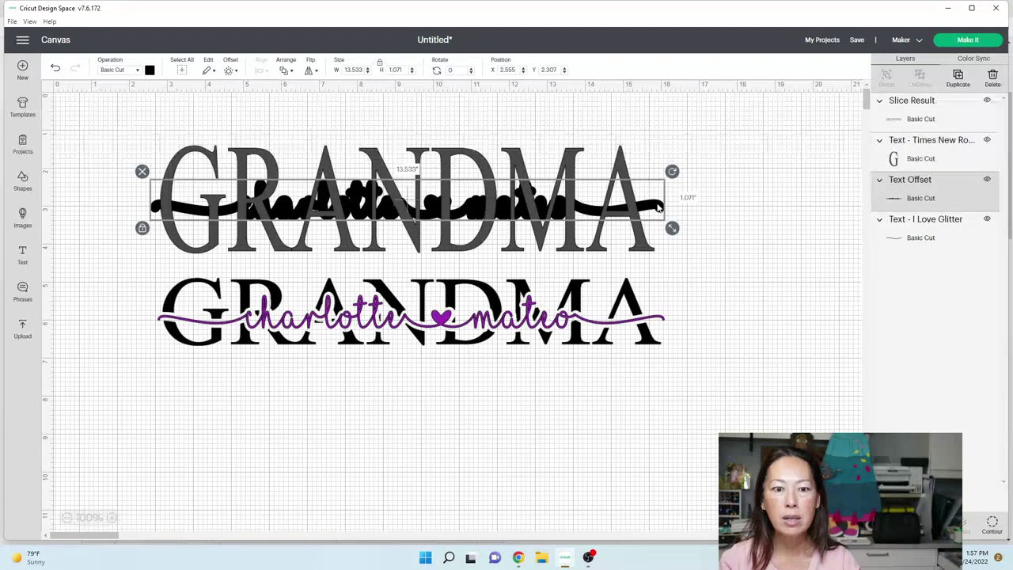
key("Down")
key("Down")
key("Down")
key("Down")
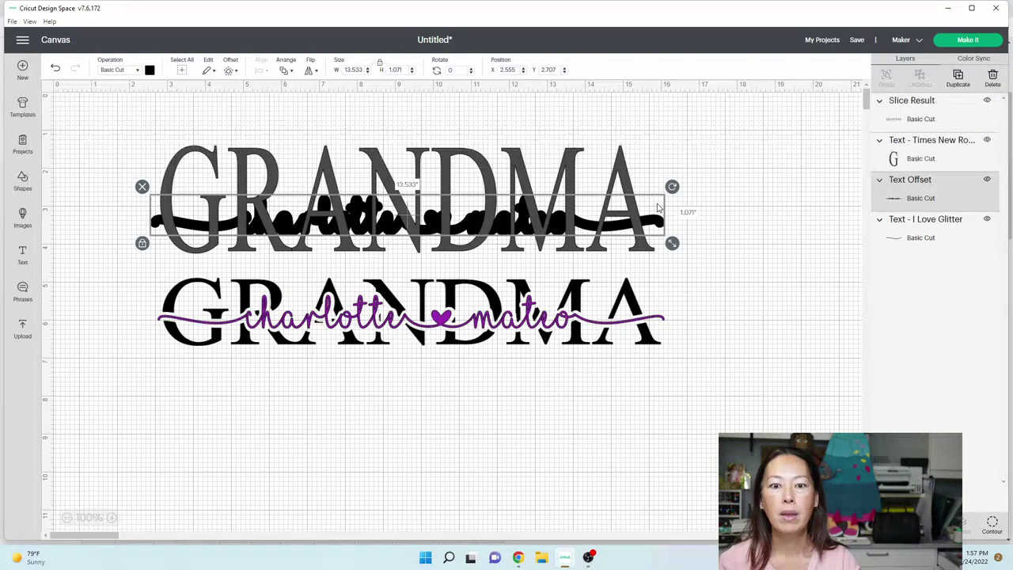
- Slice the grey GRANDMA with the black name outline
left_click(759, 234)
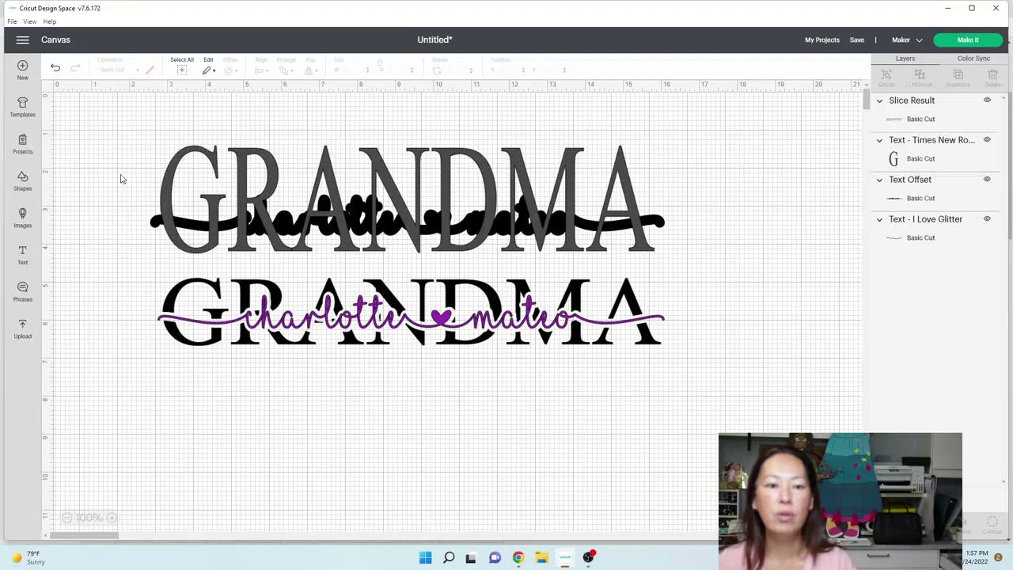
left_click_drag(103, 155, 448, 237)
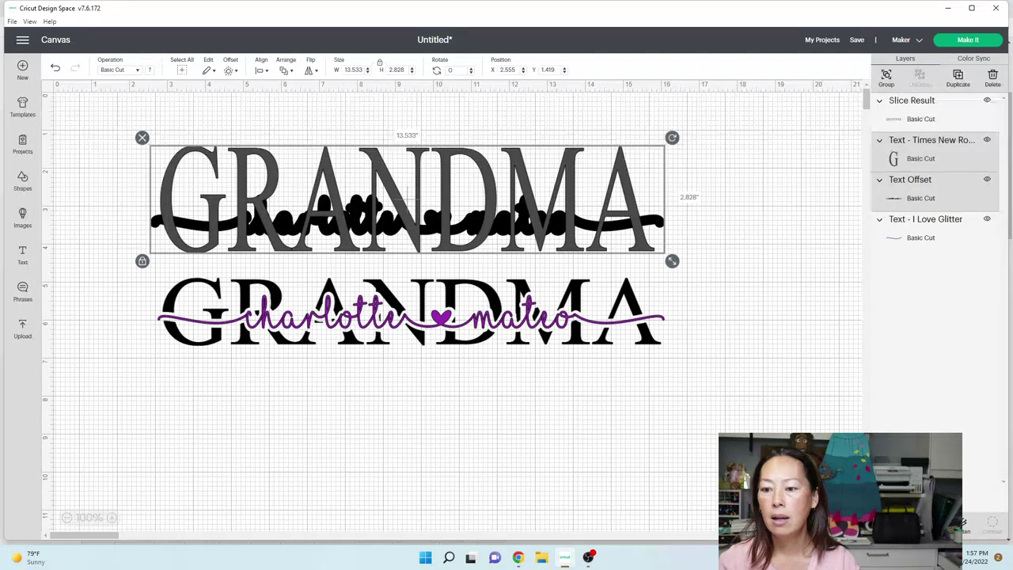
left_click(513, 238)
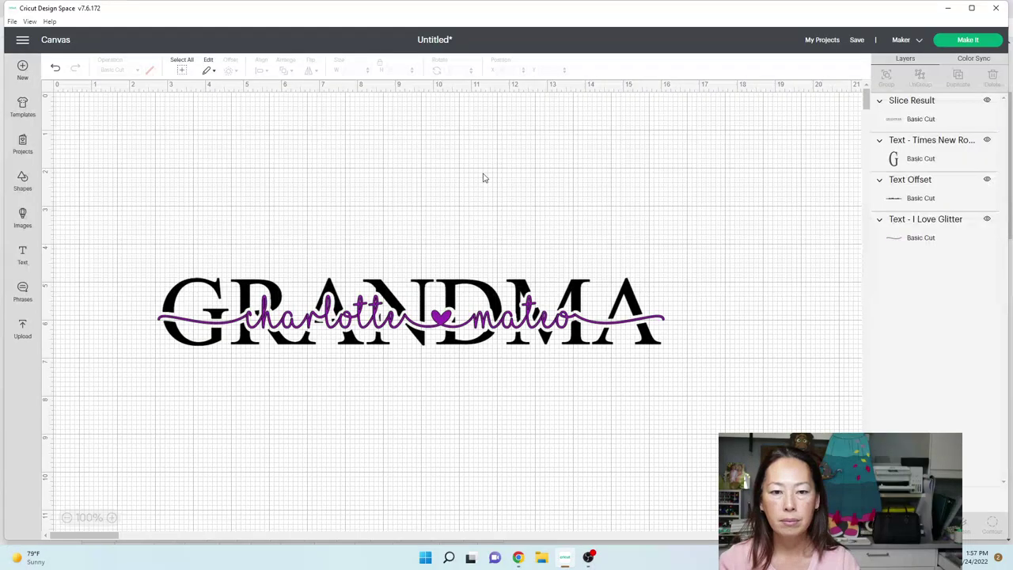
- Move the old black GRANDMA aside and place the purple charlotte mateo across the split GRANDMA
left_click_drag(480, 175, 469, 410)
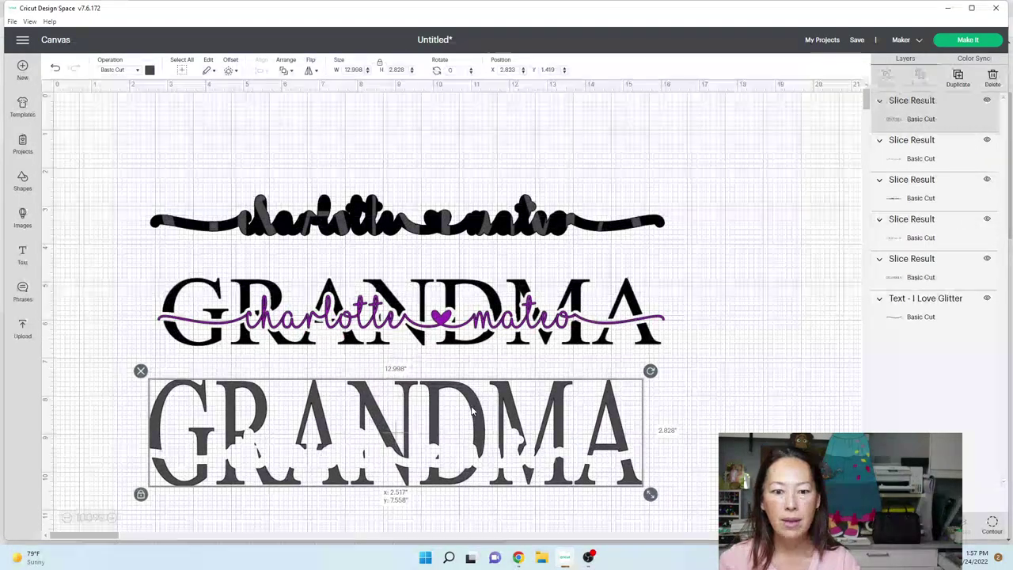
left_click(422, 231)
left_click(488, 336)
left_click_drag(488, 337, 467, 253)
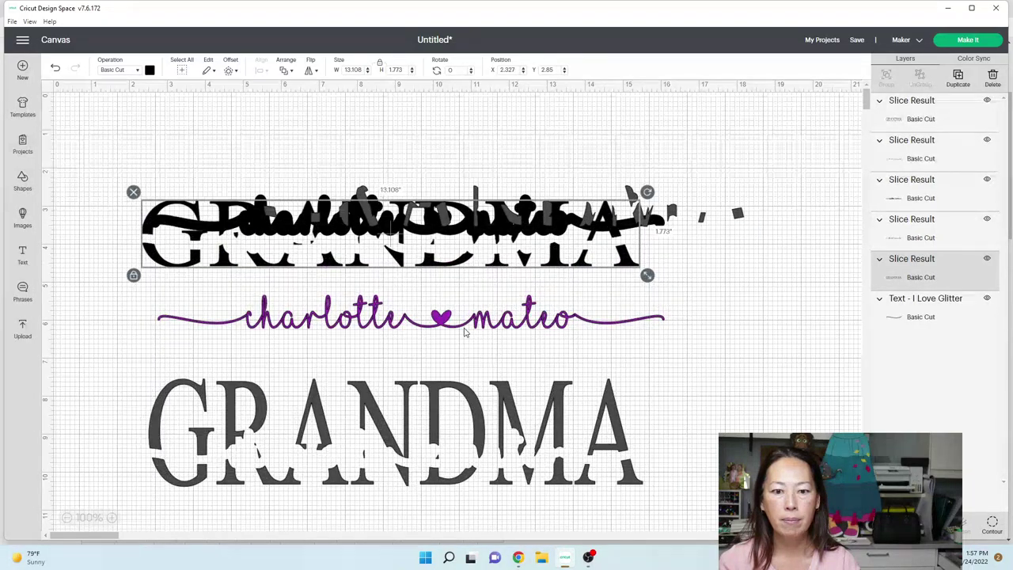
left_click_drag(465, 332, 448, 467)
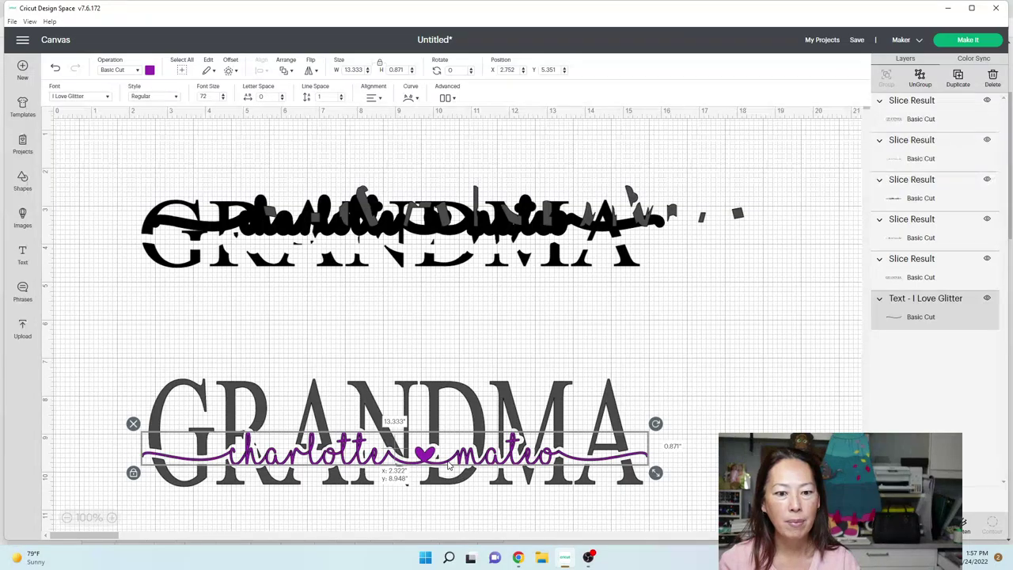
left_click_drag(448, 467, 448, 467)
scroll(853, 360, "down", 5)
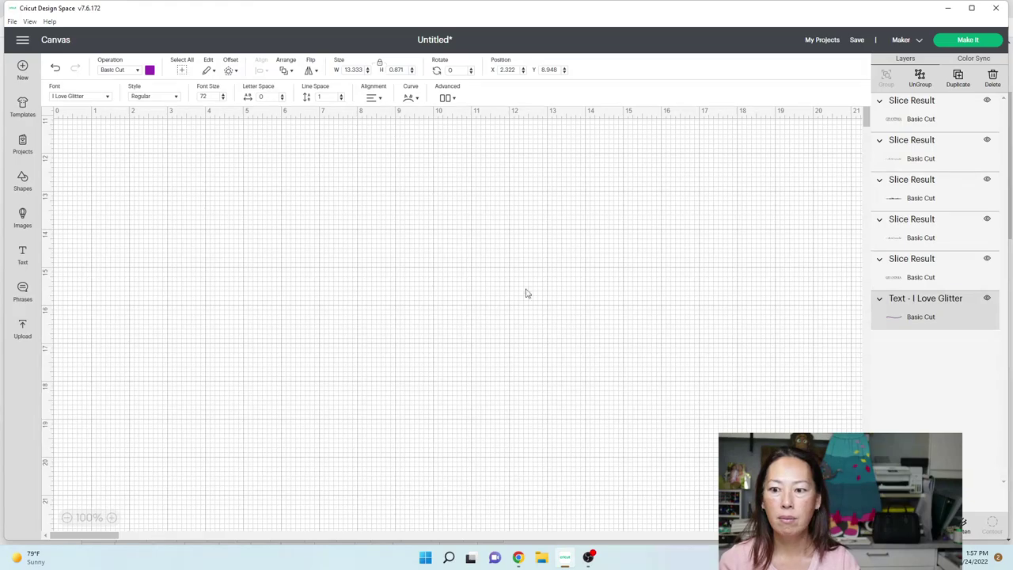
scroll(862, 103, "up", 5)
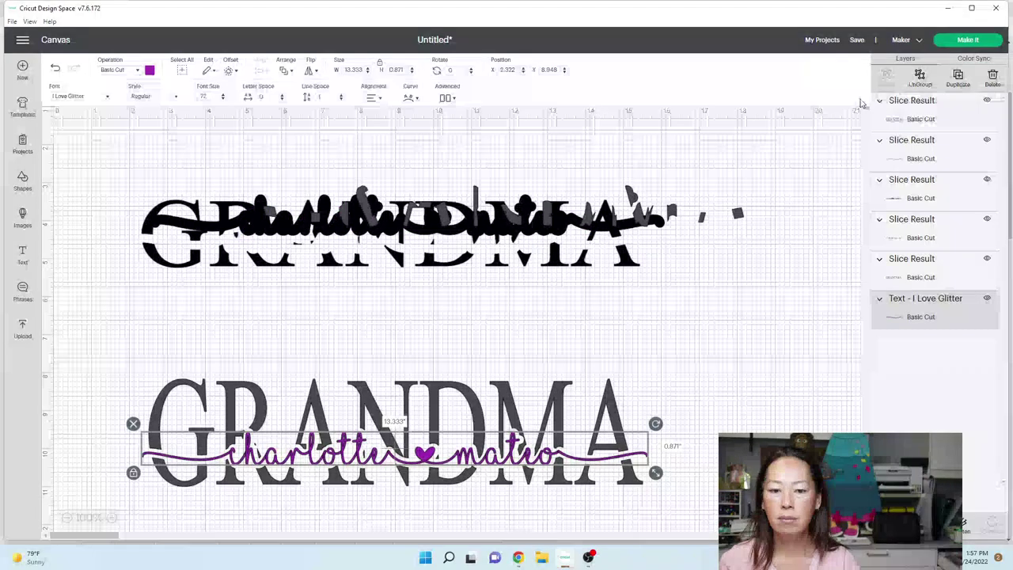
- Colour the split GRANDMA black
left_click(664, 387)
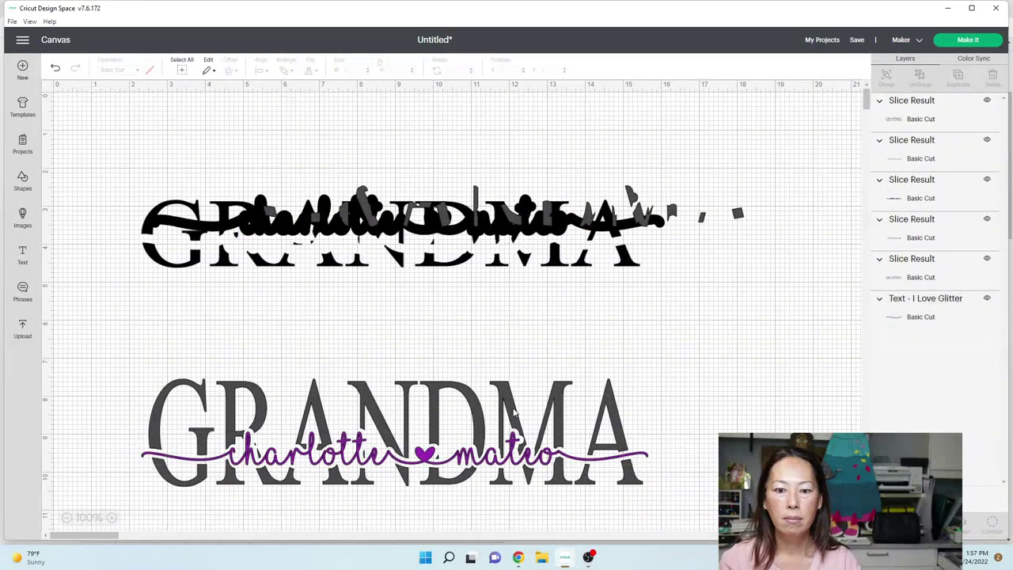
left_click(492, 401)
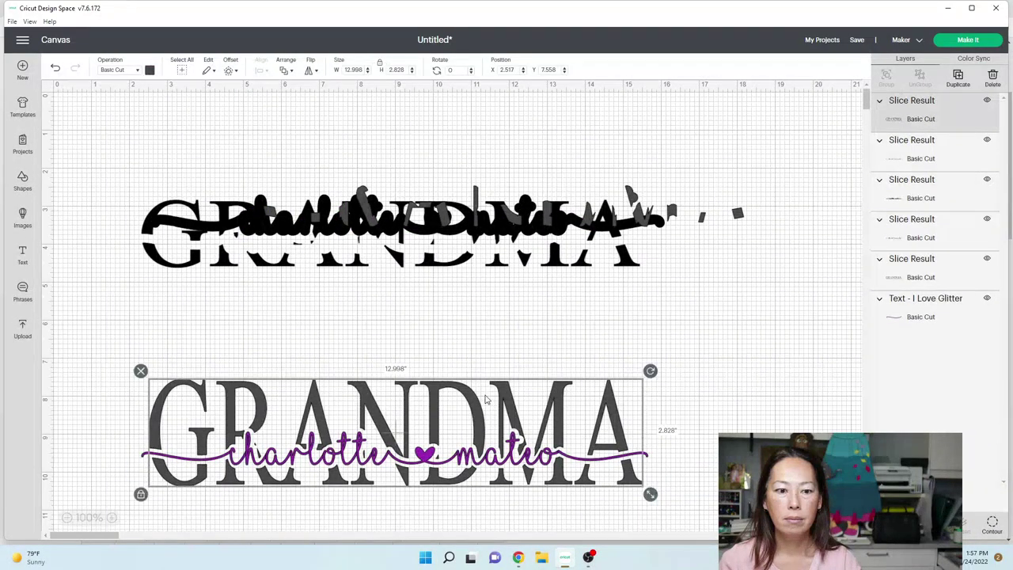
left_click(150, 70)
left_click(174, 115)
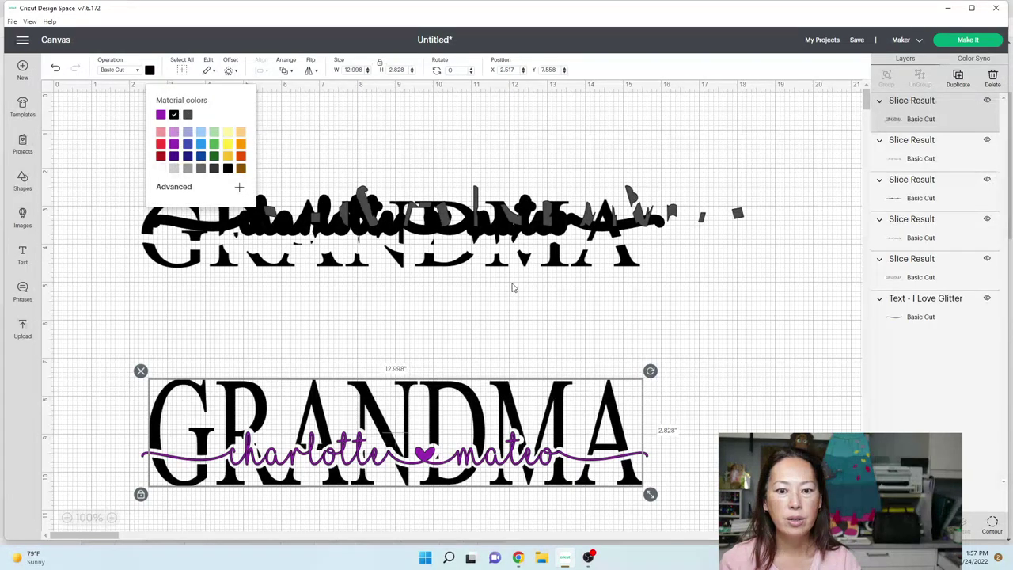
left_click(691, 342)
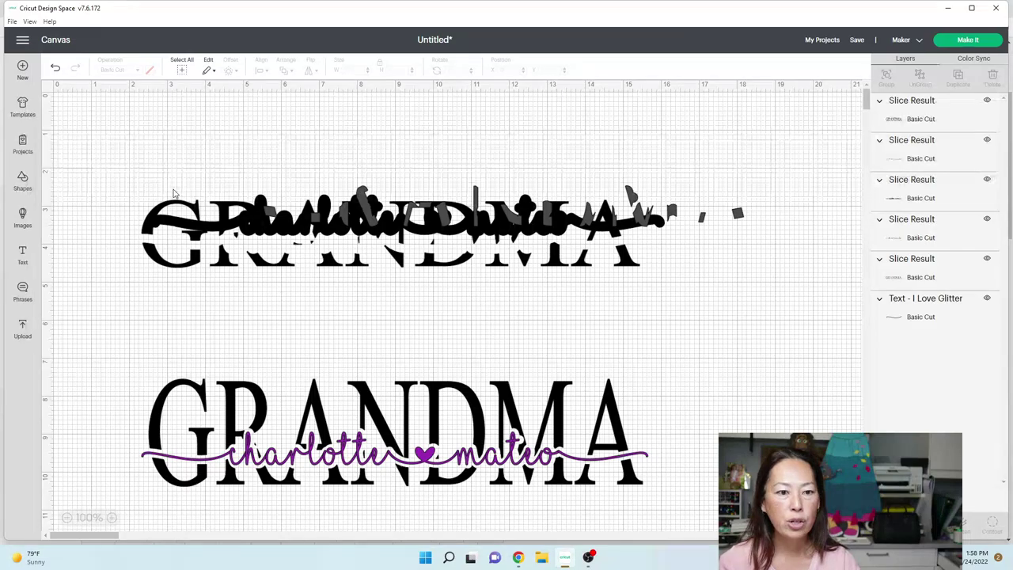
- Delete the leftover sliced pieces at the top and add a new text box
left_click_drag(106, 162, 787, 289)
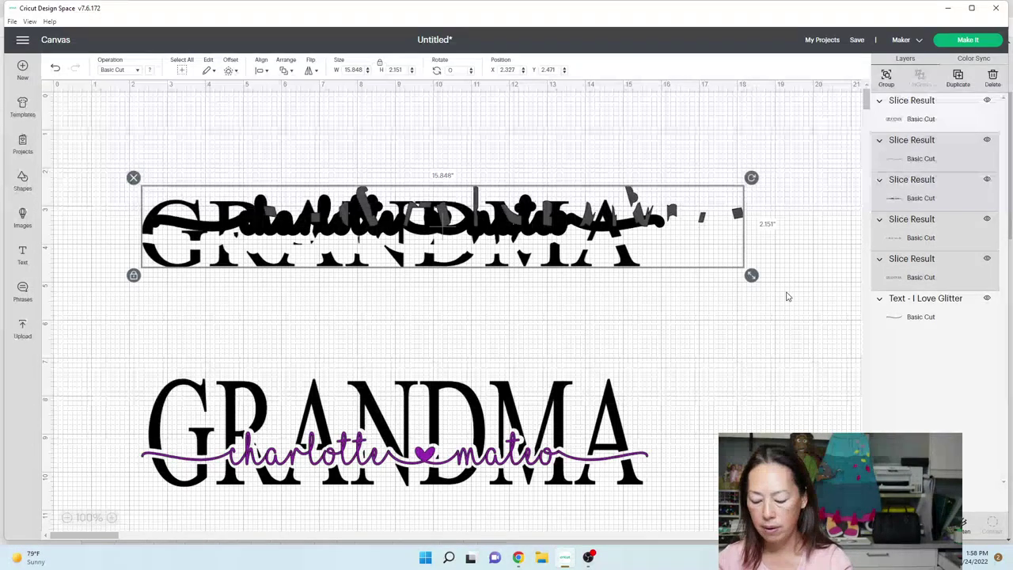
key("Delete")
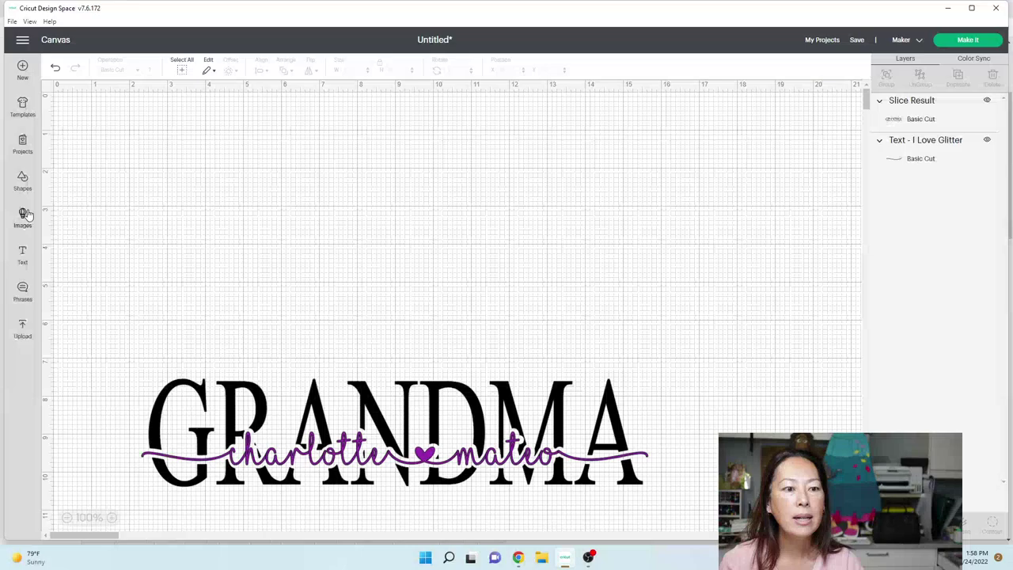
left_click(23, 255)
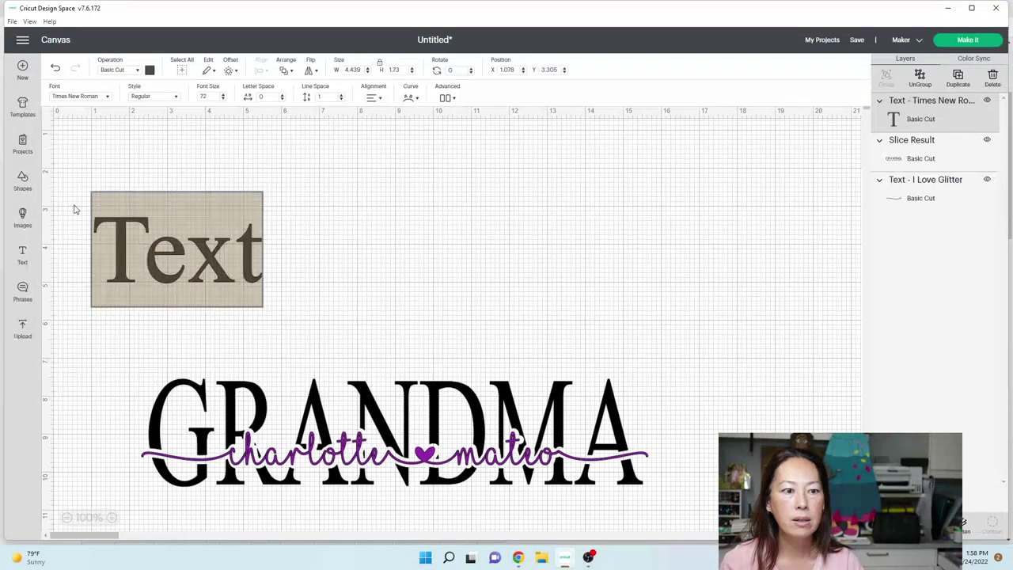
- Set the new text box's font to Bodoni MT
left_click(110, 98)
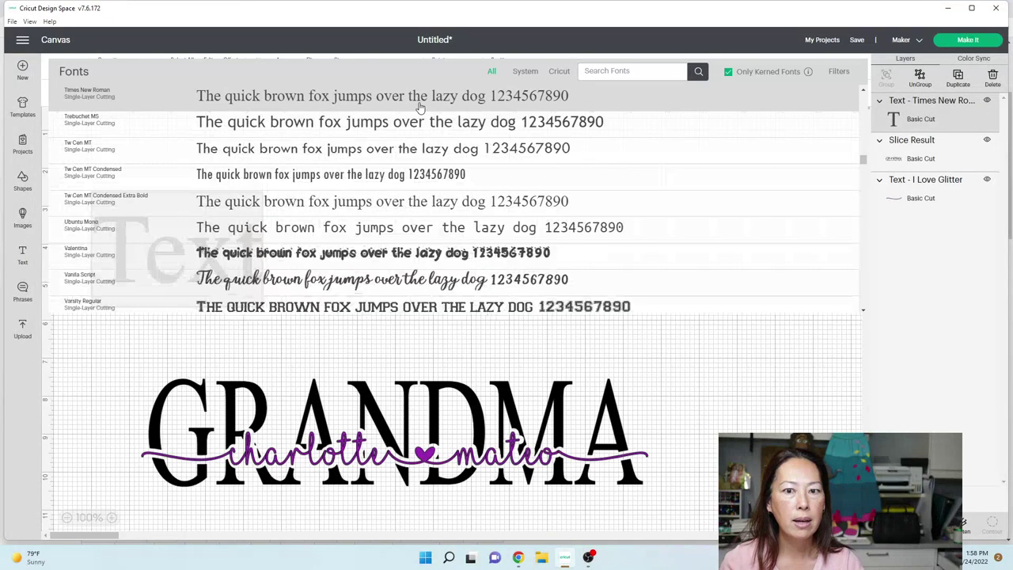
left_click(259, 106)
scroll(278, 137, "up", 10)
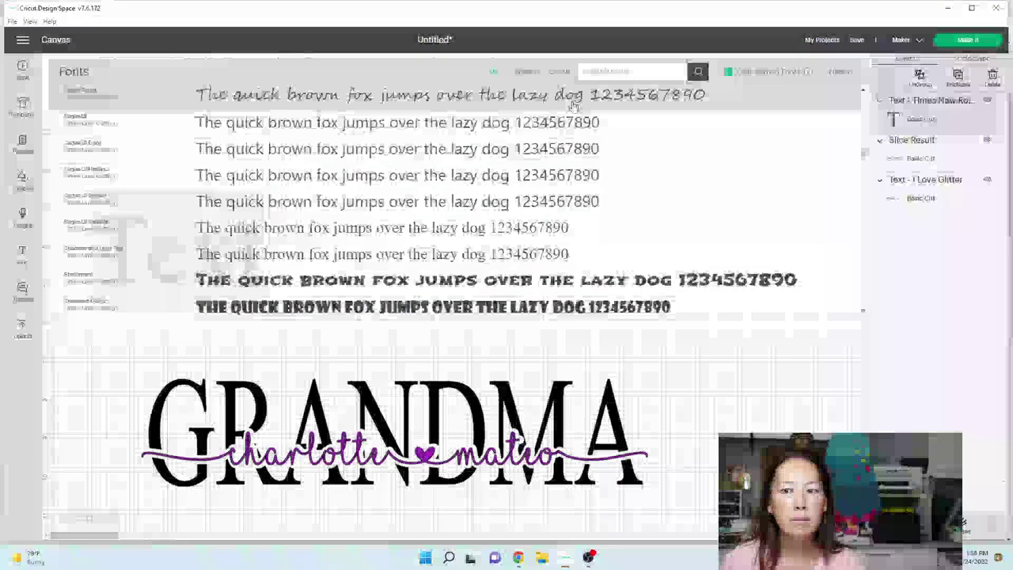
left_click_drag(863, 154, 862, 91)
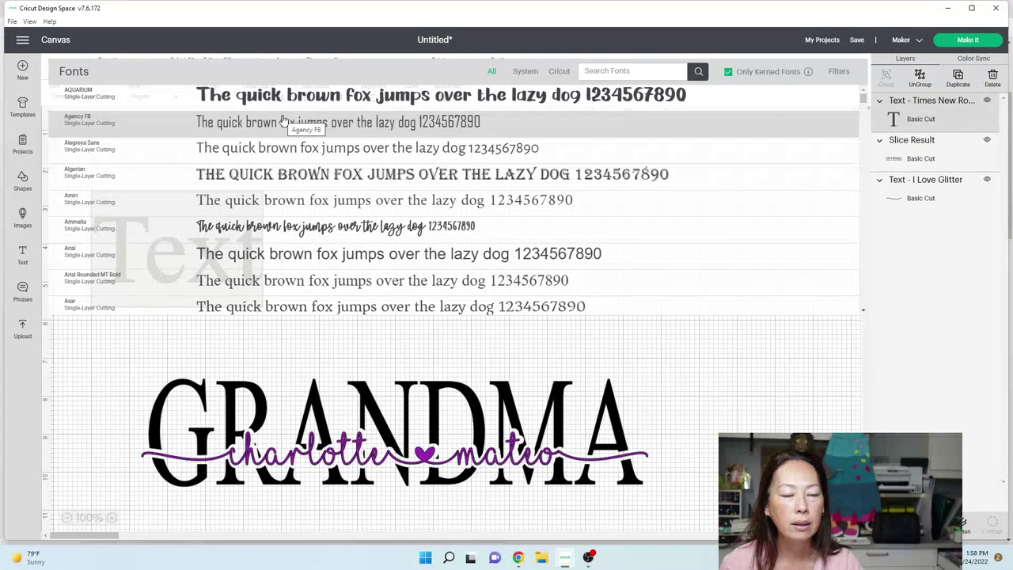
scroll(278, 134, "down", 5)
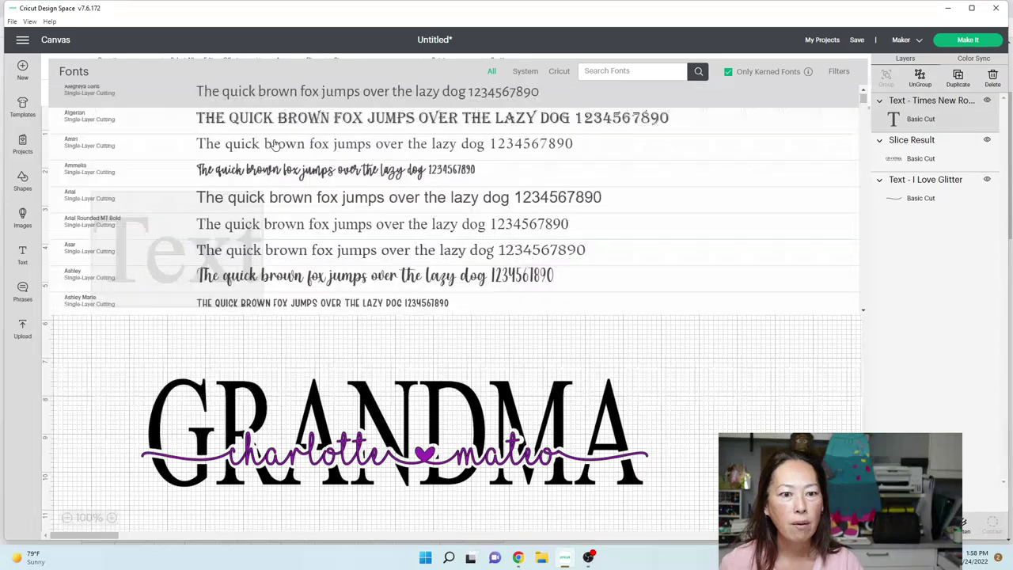
scroll(274, 145, "down", 5)
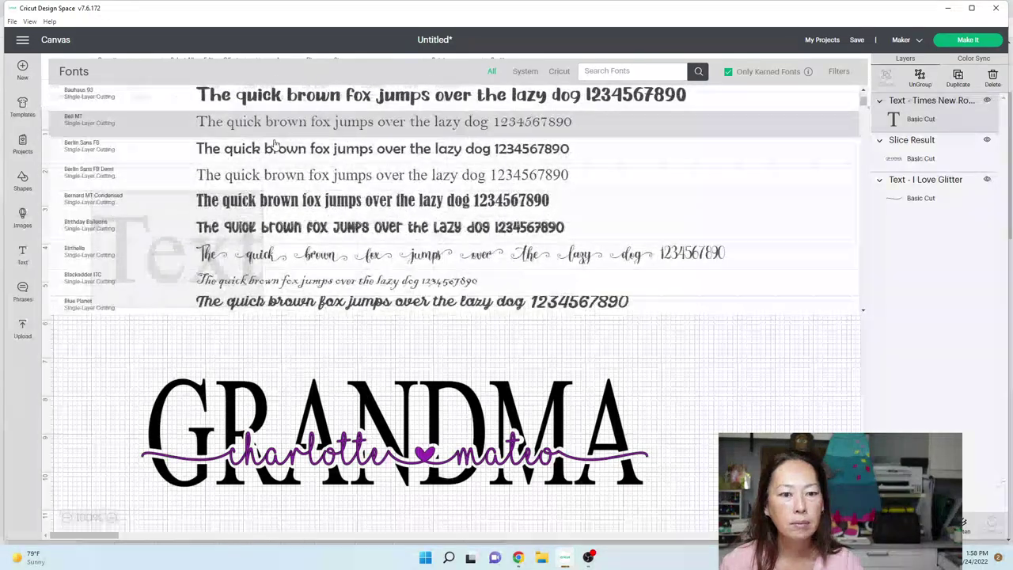
scroll(275, 145, "down", 2)
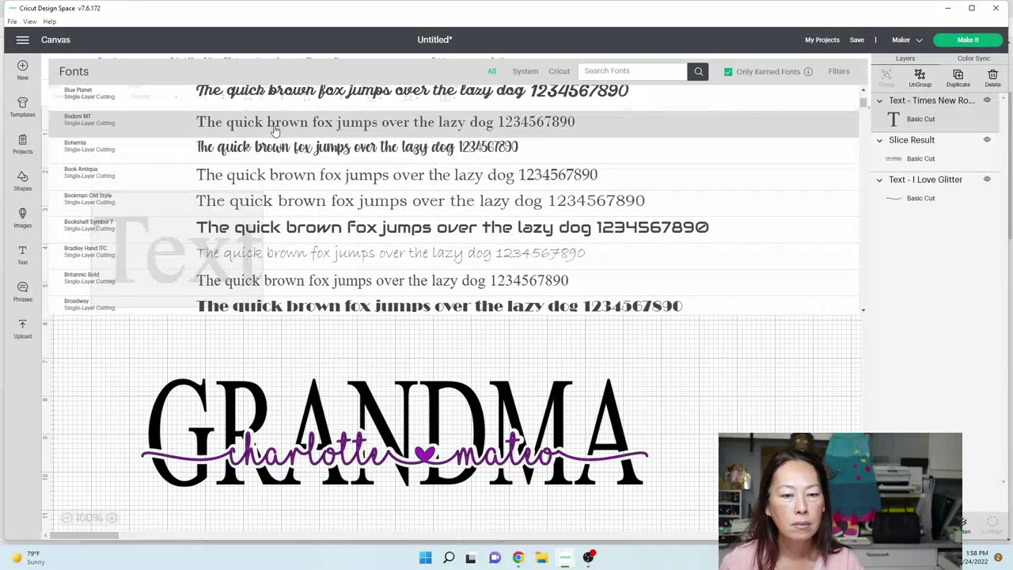
left_click(276, 124)
- Change the placeholder to MOTHER and move it up above GRANDMA
double_click(271, 258)
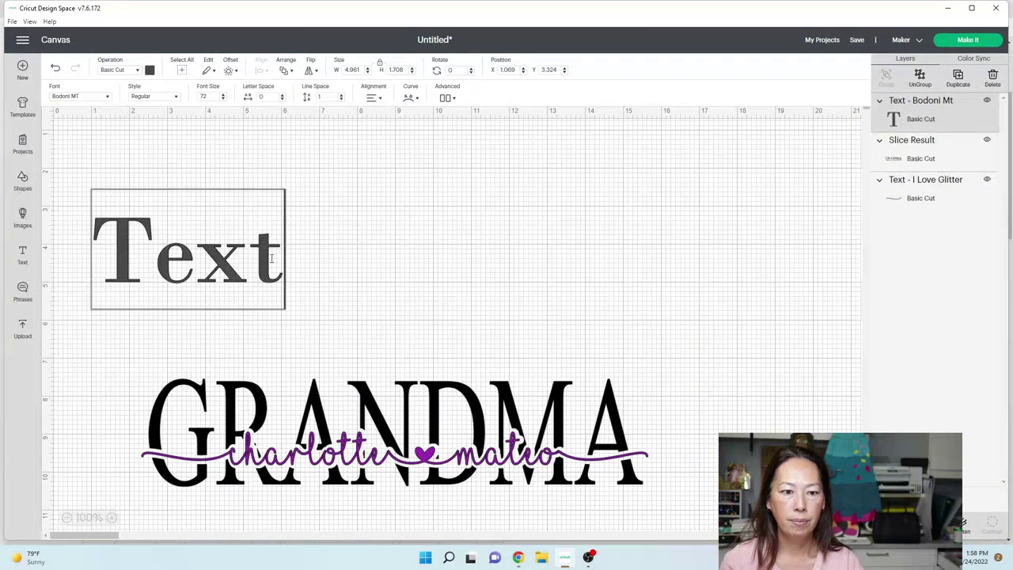
type("moth")
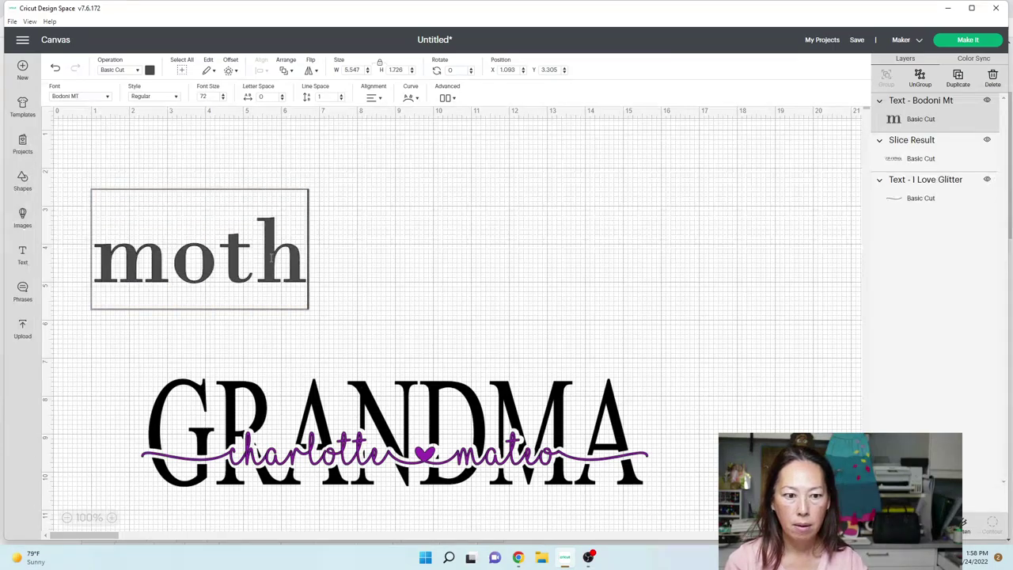
key("BackSpace")
key("BackSpace")
key("BackSpace")
key("BackSpace")
type("MOTHER")
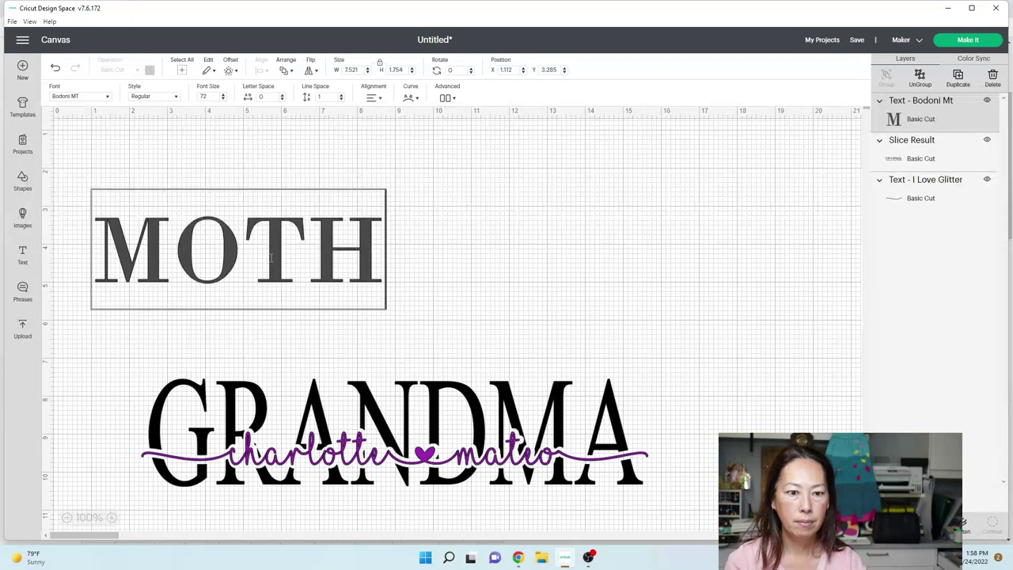
left_click(595, 255)
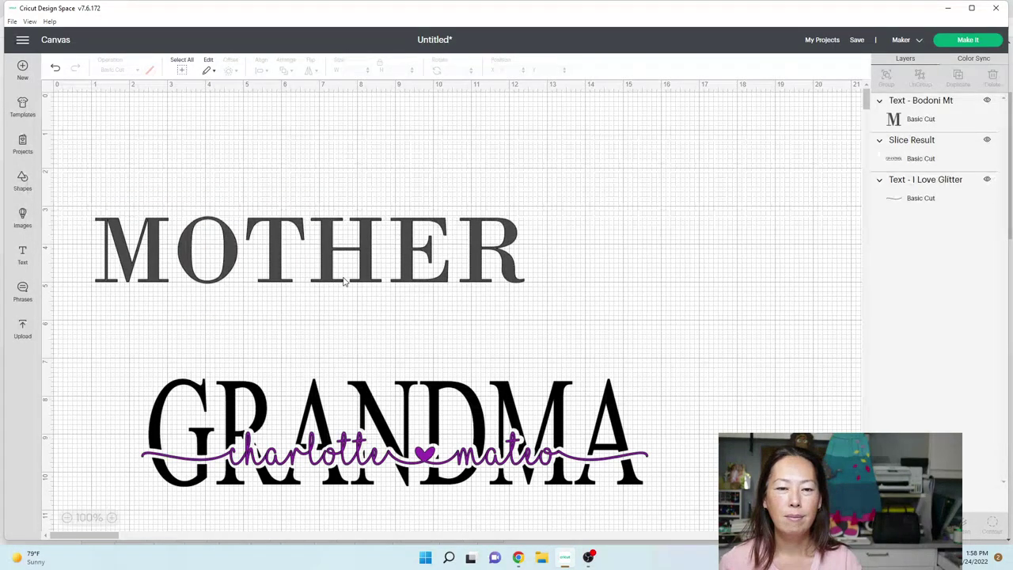
left_click_drag(329, 267, 434, 226)
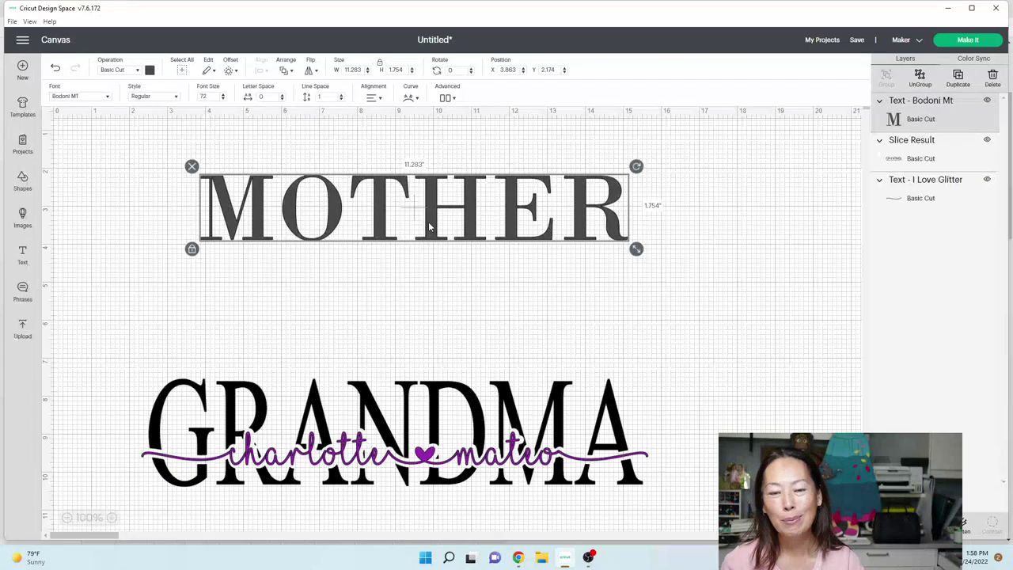
- Retype the wording as MOMMY and add another placeholder text box
double_click(615, 214)
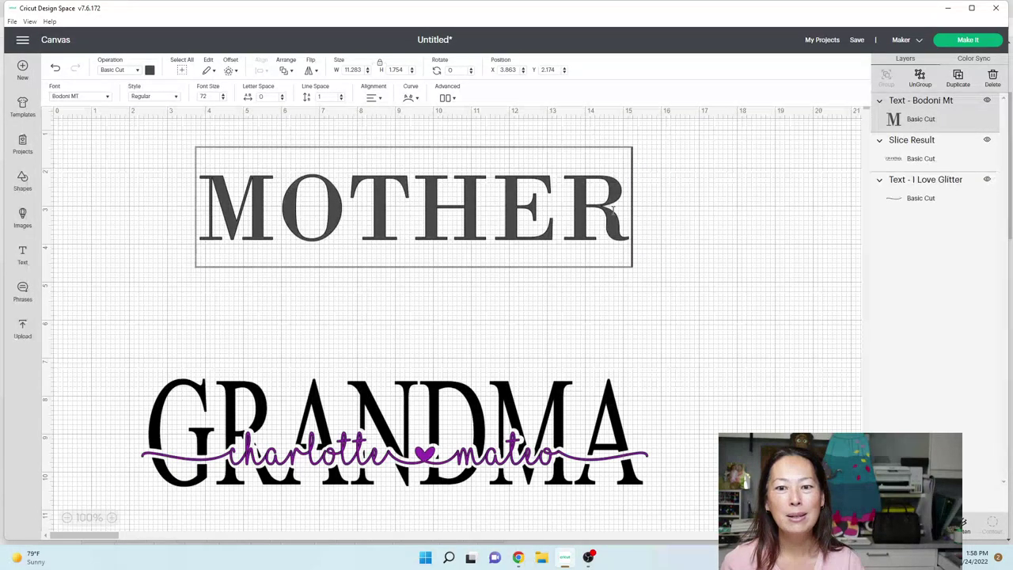
type("MOMMY")
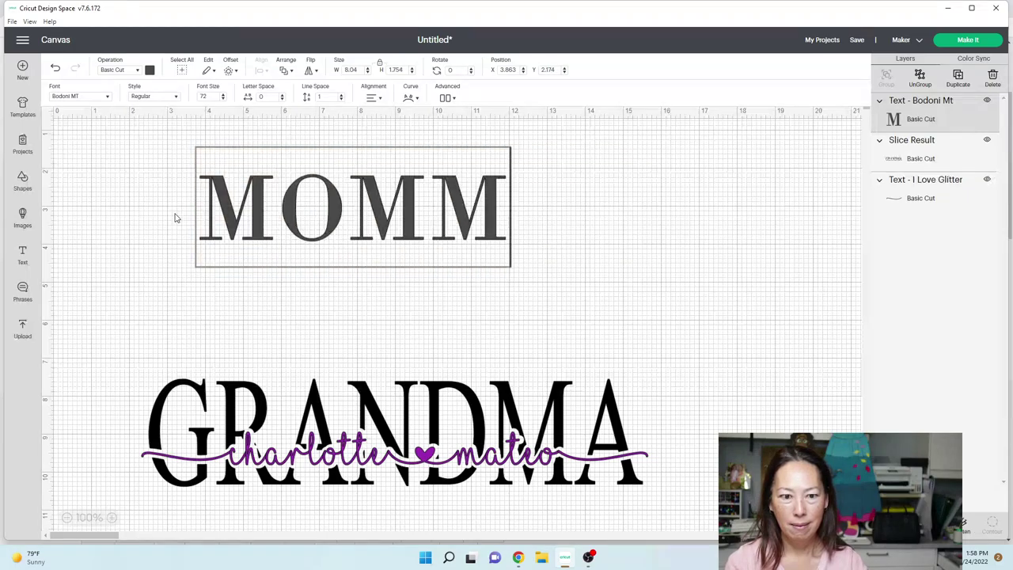
left_click(100, 315)
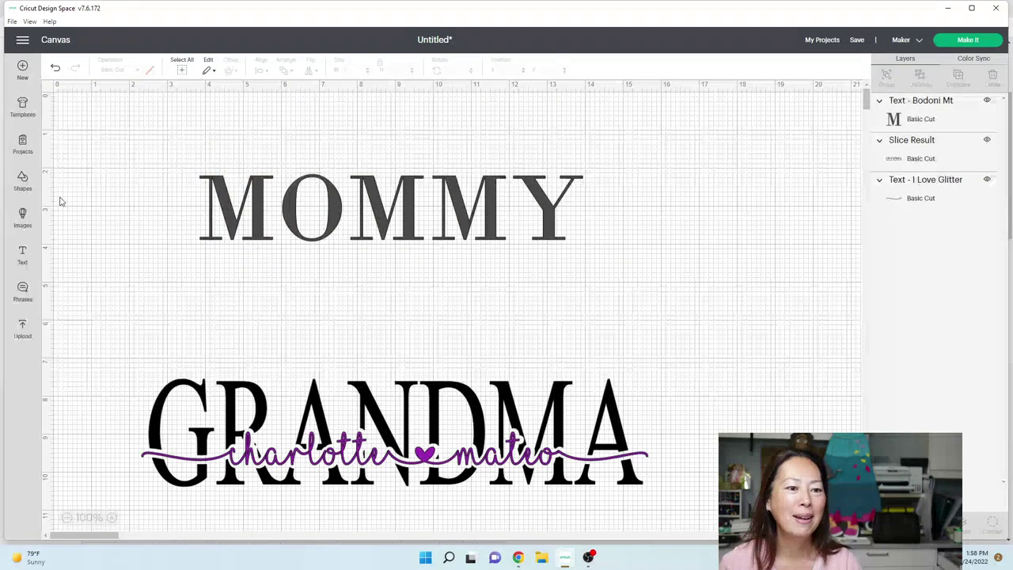
left_click(23, 260)
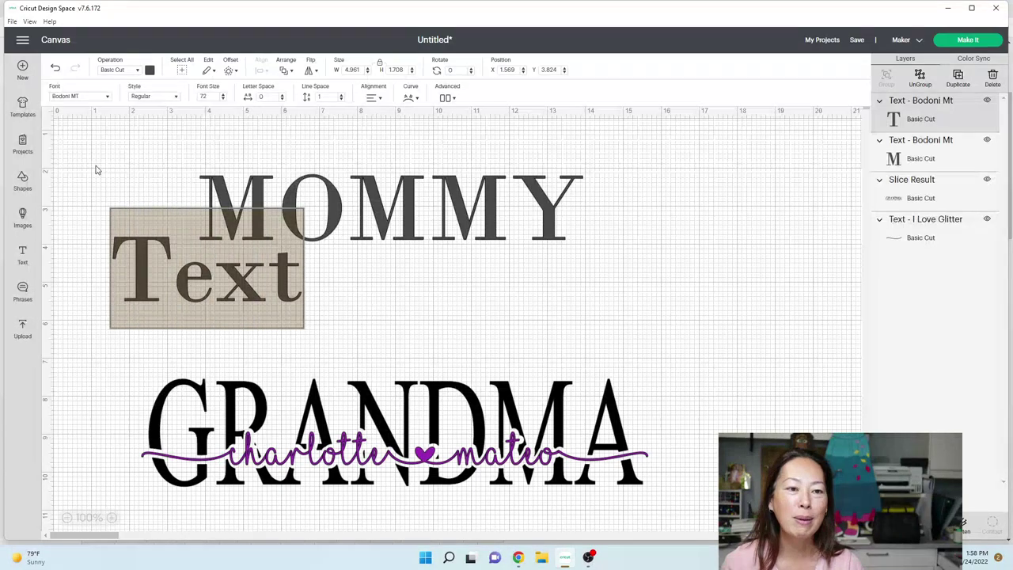
- Set the new text box's font to I Love Glitter
left_click(71, 96)
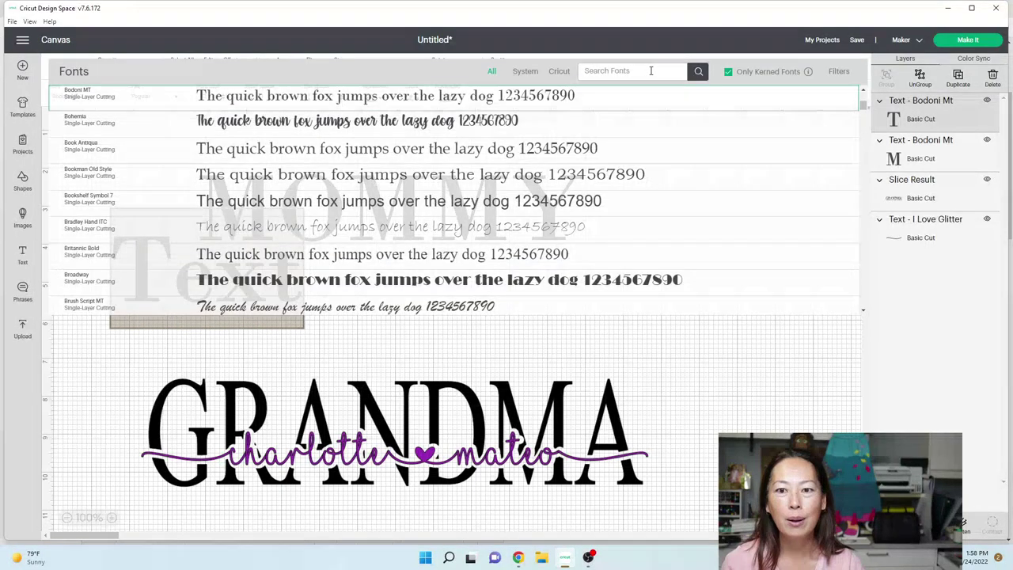
type("I L")
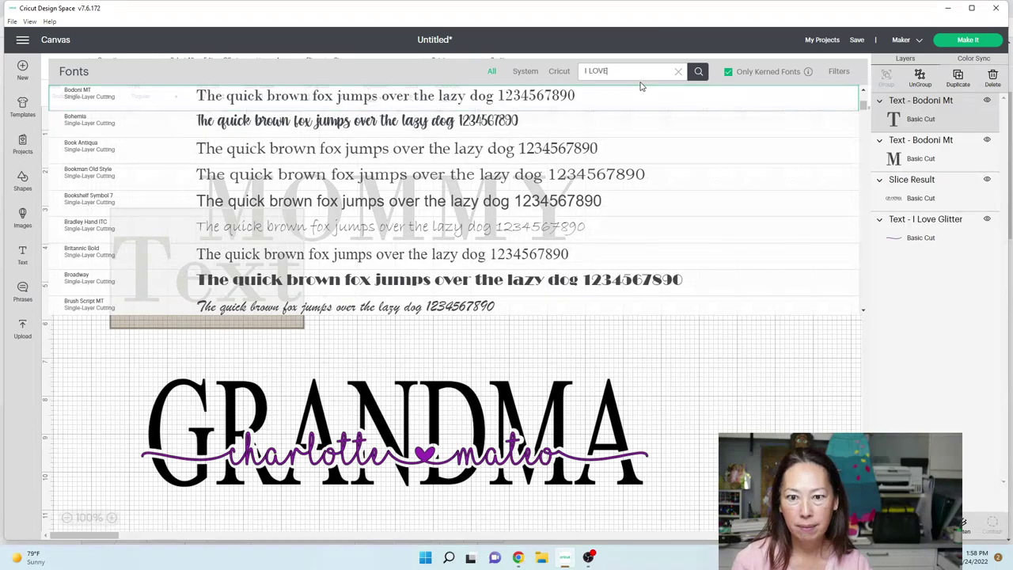
type("OVE")
left_click(577, 96)
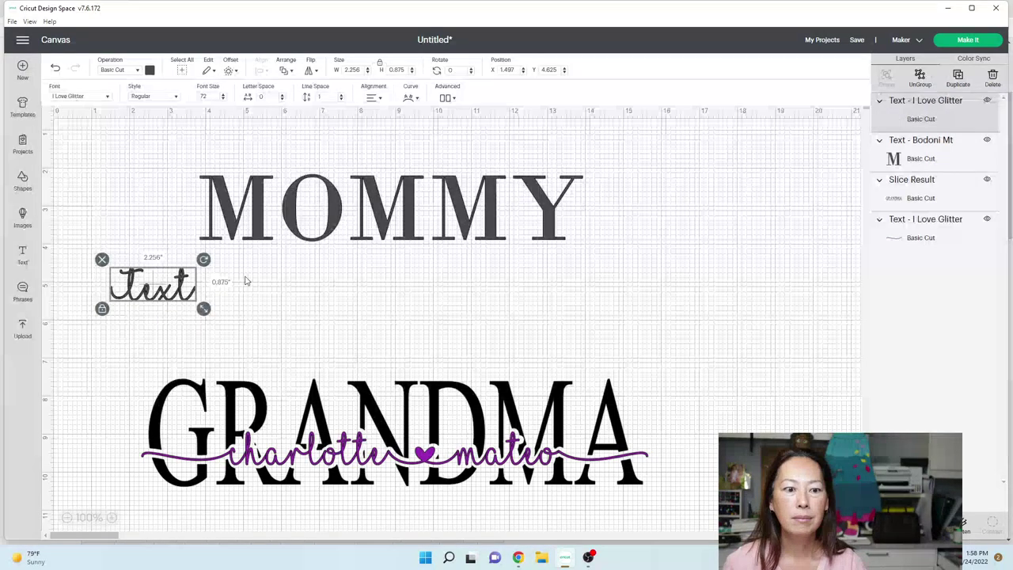
- Replace 'Text' with a swash glyph, charlotte, and a trailing swash glyph
double_click(194, 291)
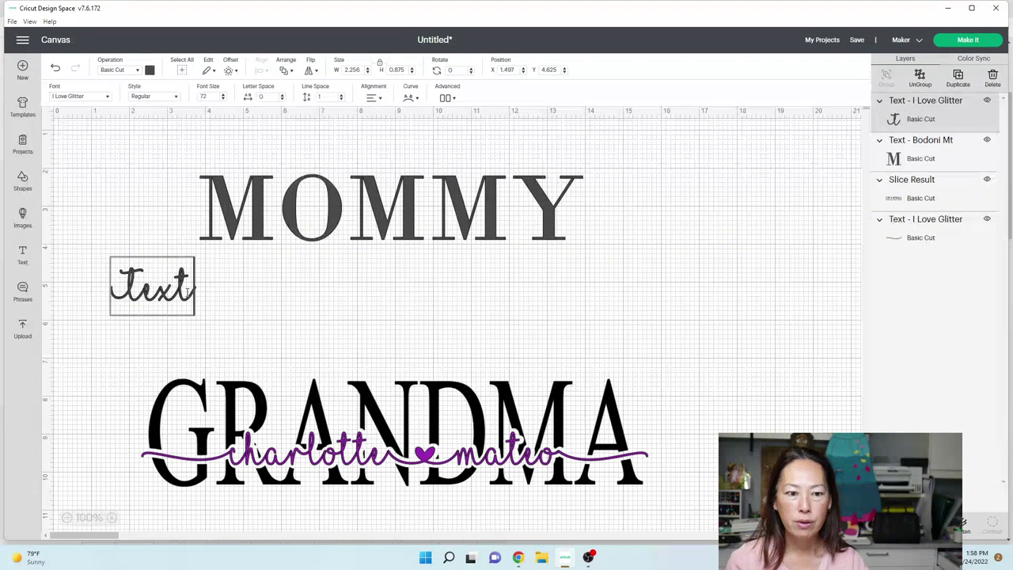
left_click_drag(189, 292, 106, 295)
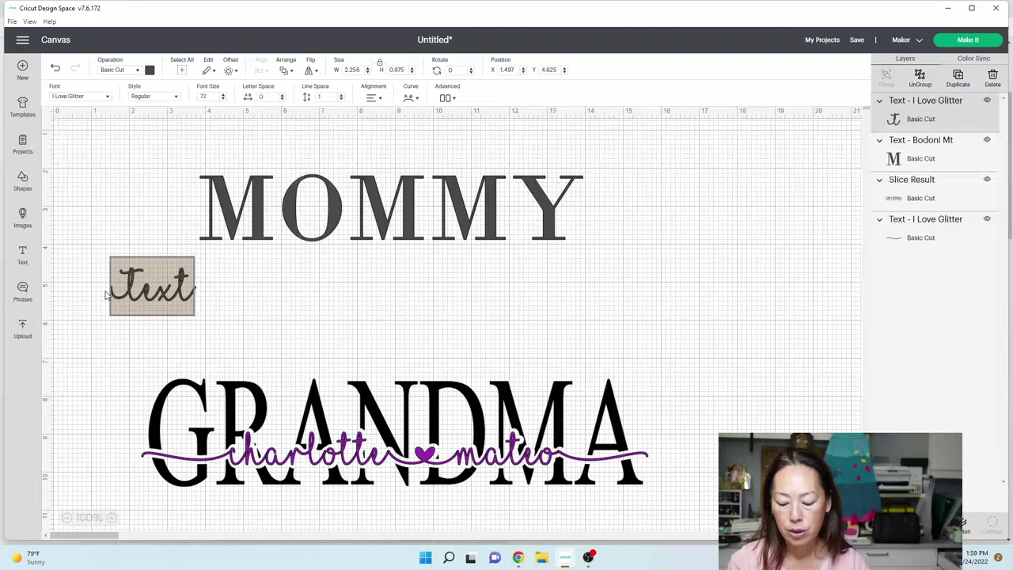
key("ctrl+v")
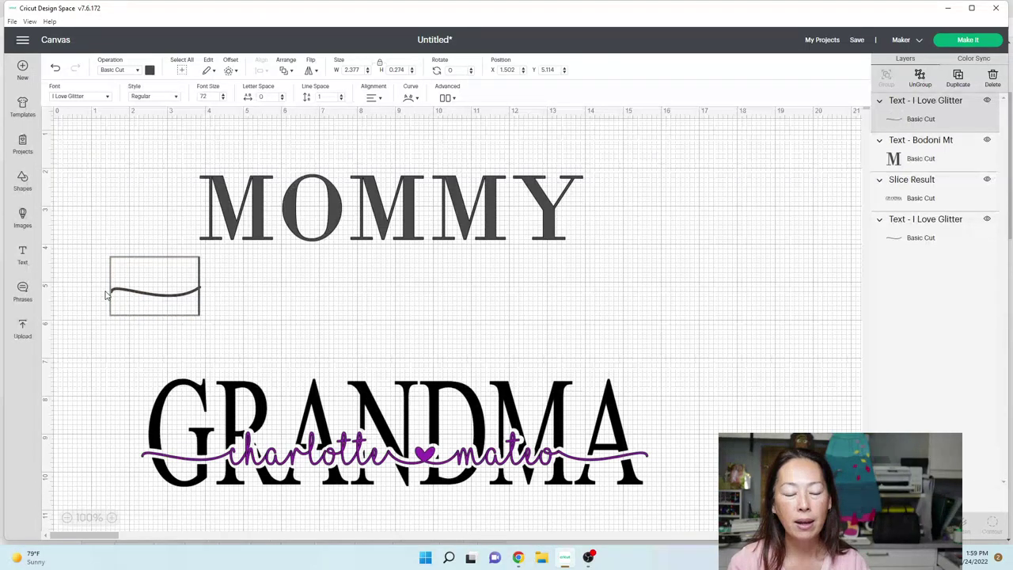
type("charlo")
key("BackSpace")
key("BackSpace")
key("BackSpace")
key("BackSpace")
key("BackSpace")
key("BackSpace")
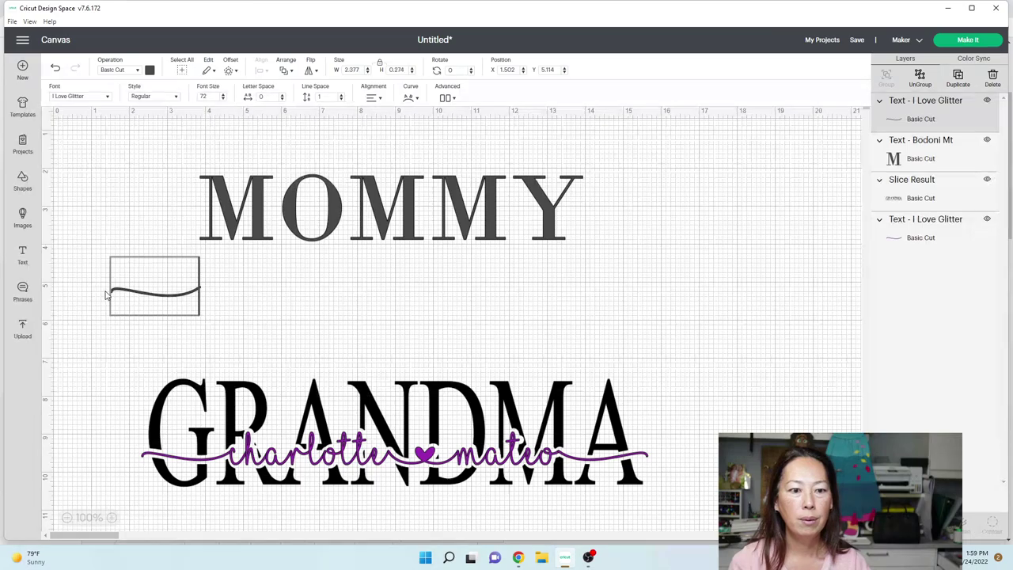
type("charlotte")
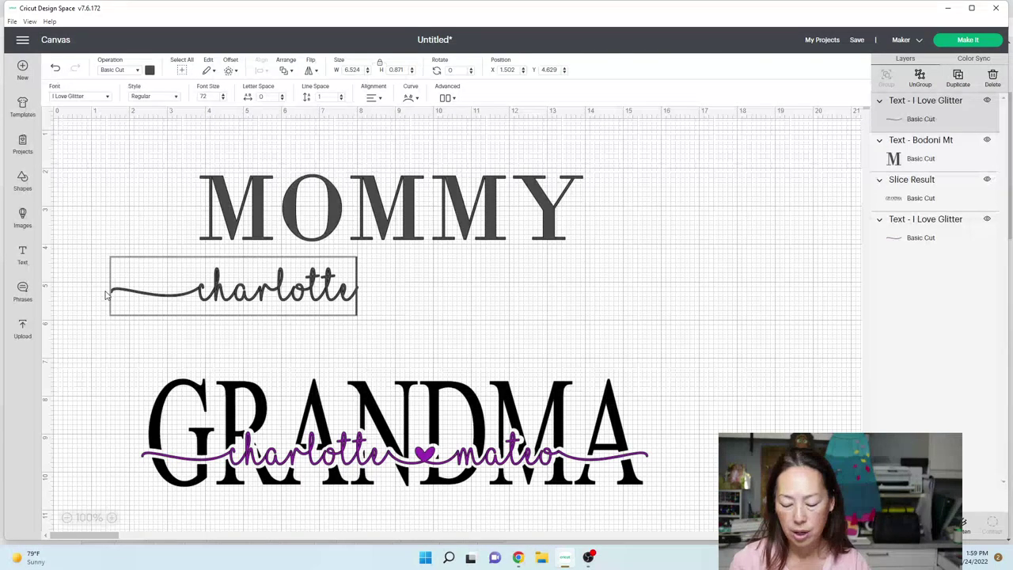
key("ctrl+v")
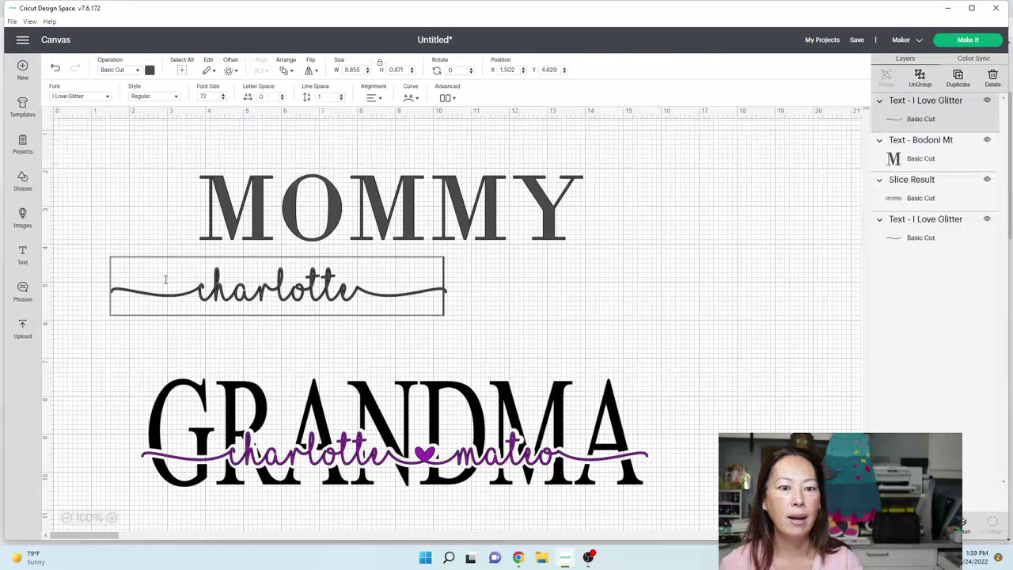
left_click_drag(276, 299, 420, 319)
left_click(448, 344)
- Stretch MOMMY taller with proportions unlocked, then bring up a 0.10 in offset for charlotte
left_click(403, 224)
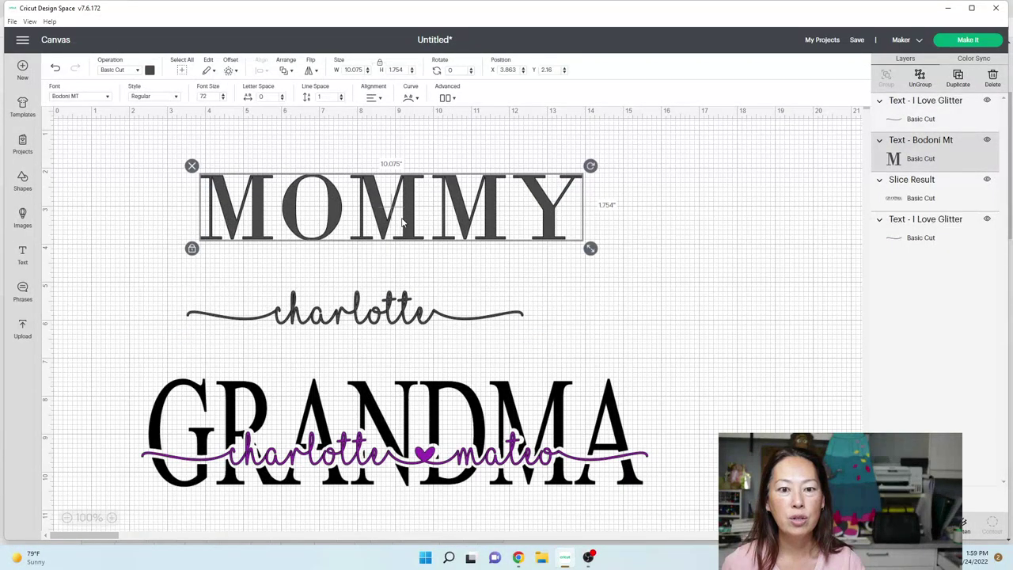
left_click(193, 250)
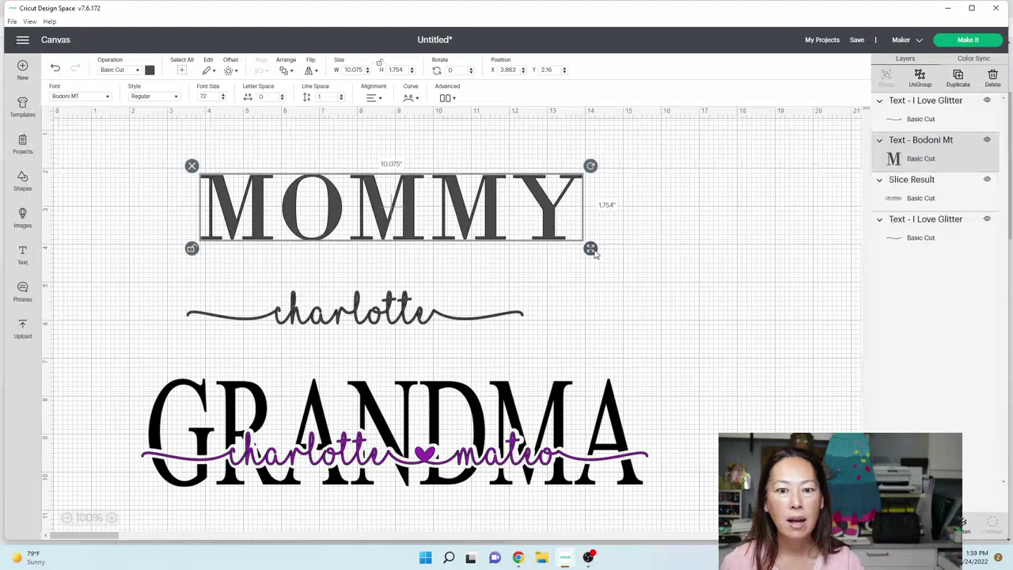
left_click_drag(591, 250, 586, 281)
left_click(275, 317)
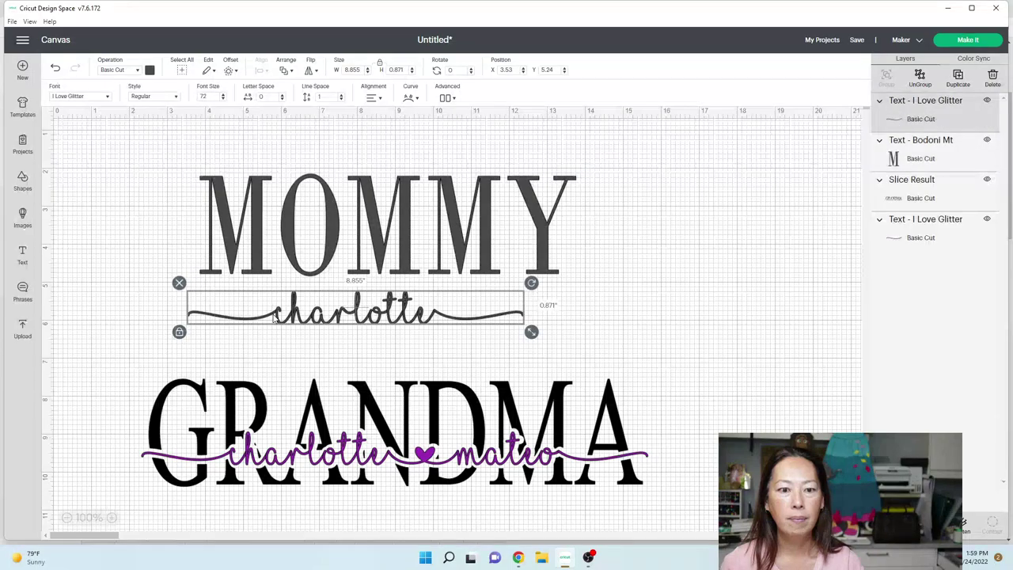
left_click(230, 71)
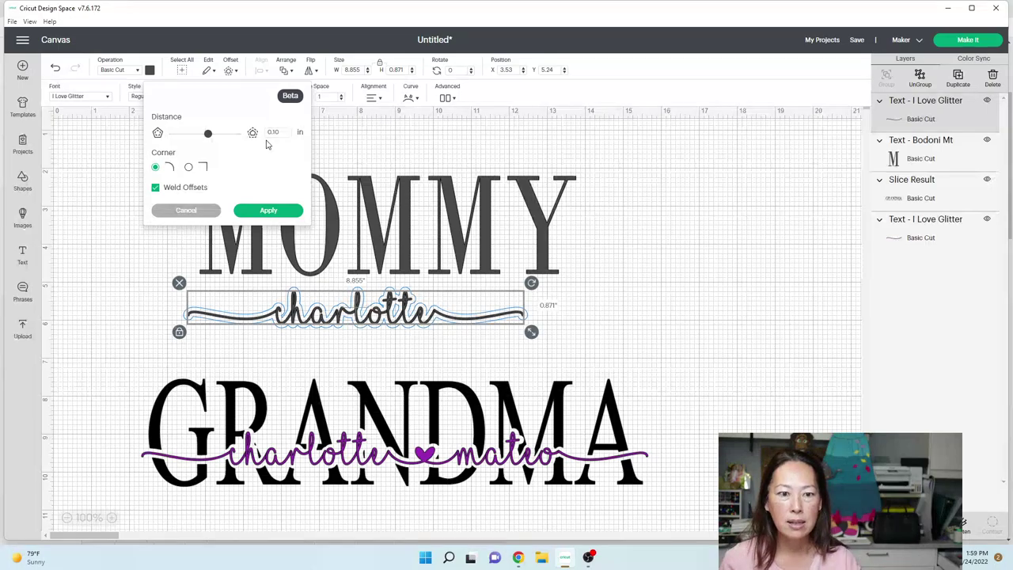
- Apply the 0.10 in charlotte offset, centre it across MOMMY, and select both together
left_click(267, 210)
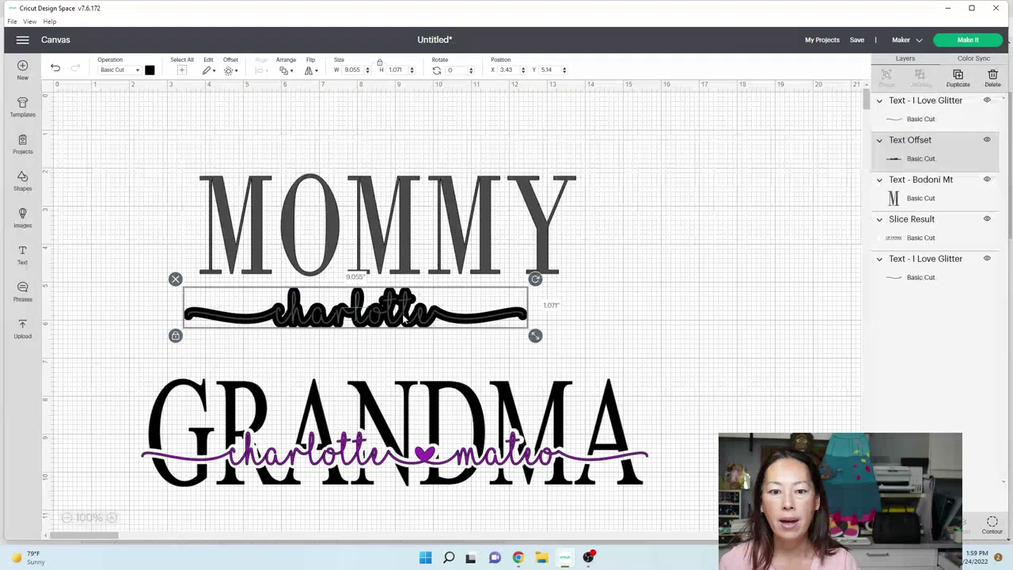
left_click_drag(404, 318, 434, 240)
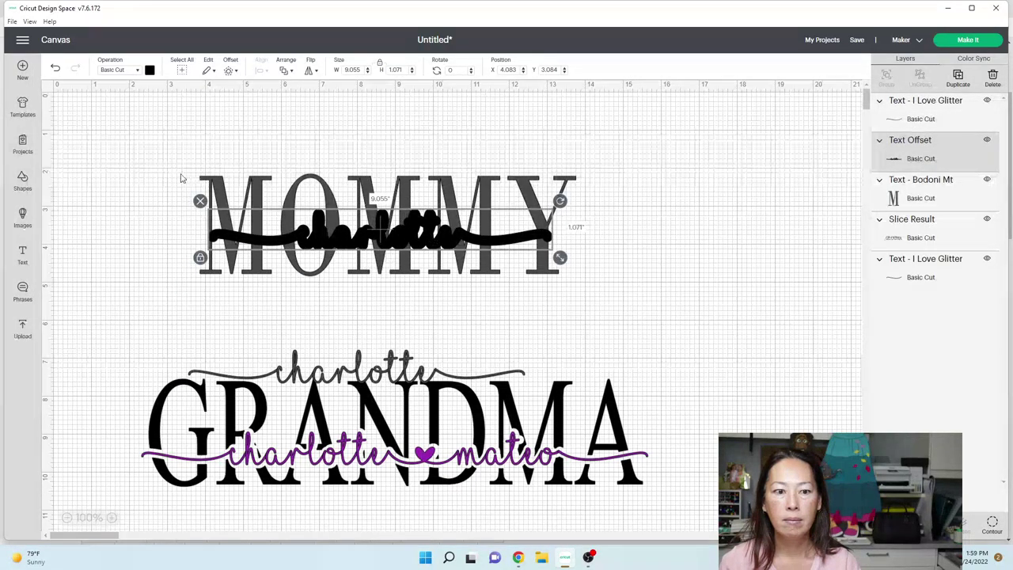
left_click_drag(151, 162, 587, 279)
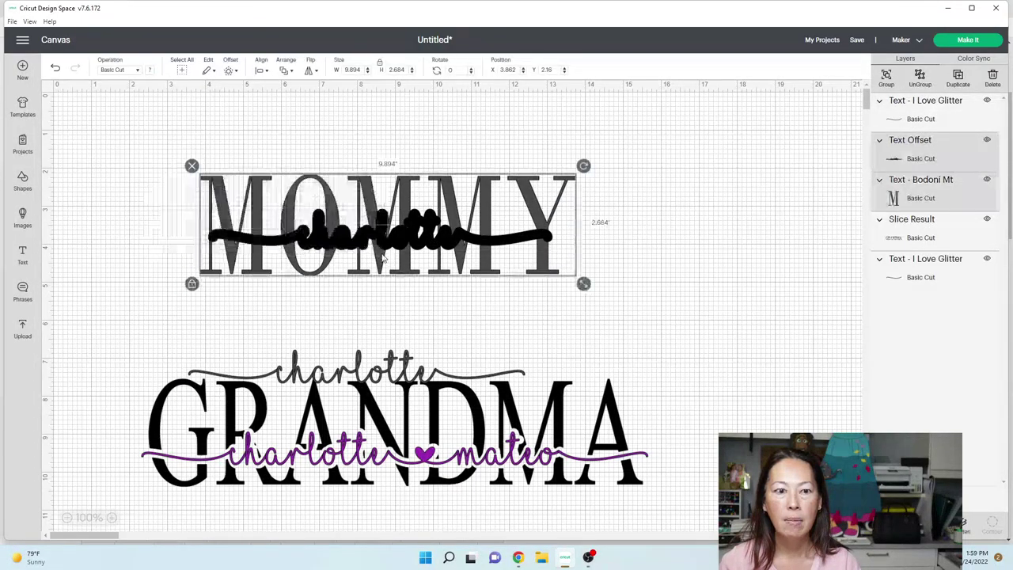
left_click(262, 71)
left_click(290, 181)
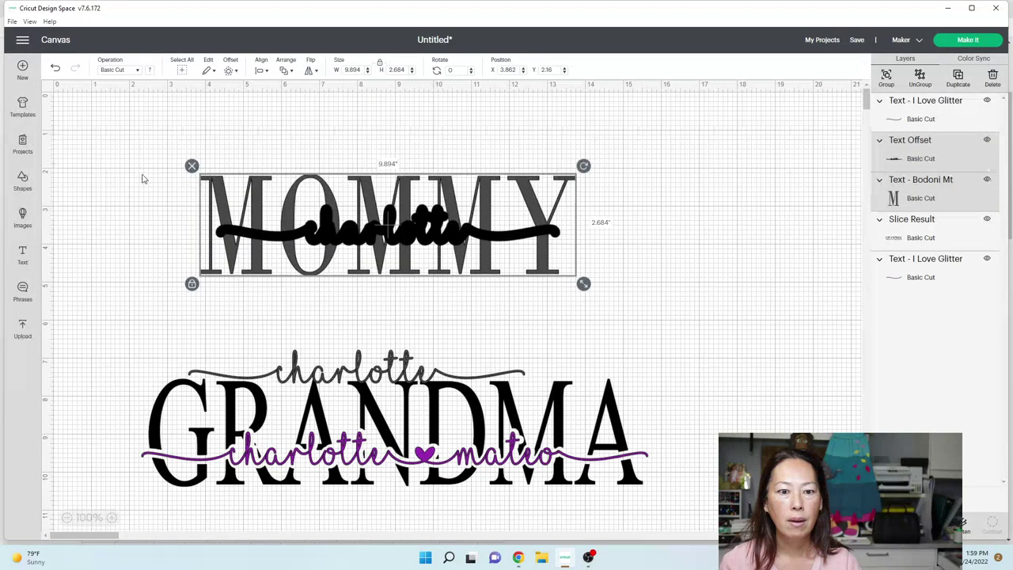
left_click_drag(132, 171, 671, 311)
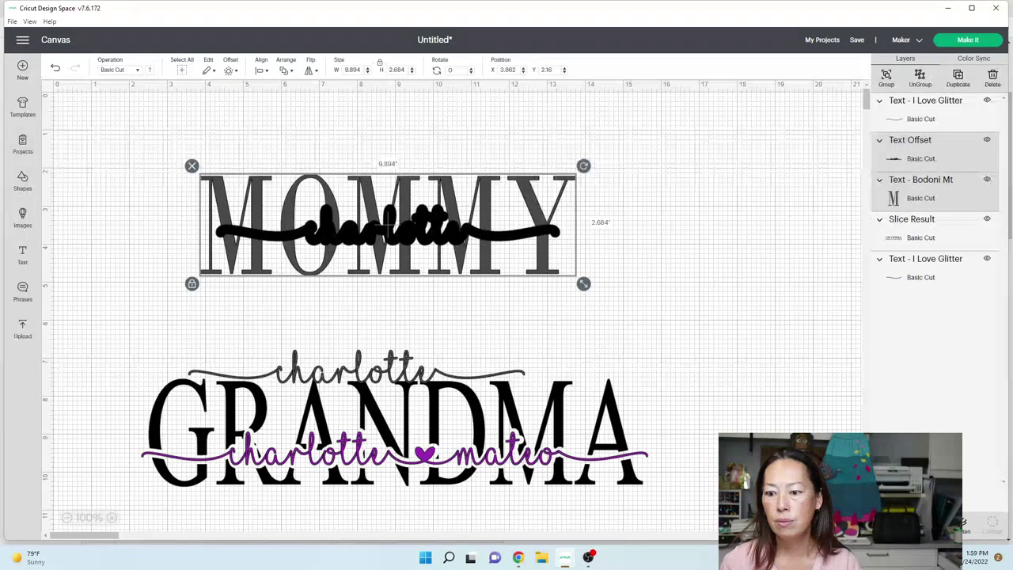
- Slice the charlotte offset out of MOMMY, delete the leftover pieces, and move MOMMY up
left_click(887, 524)
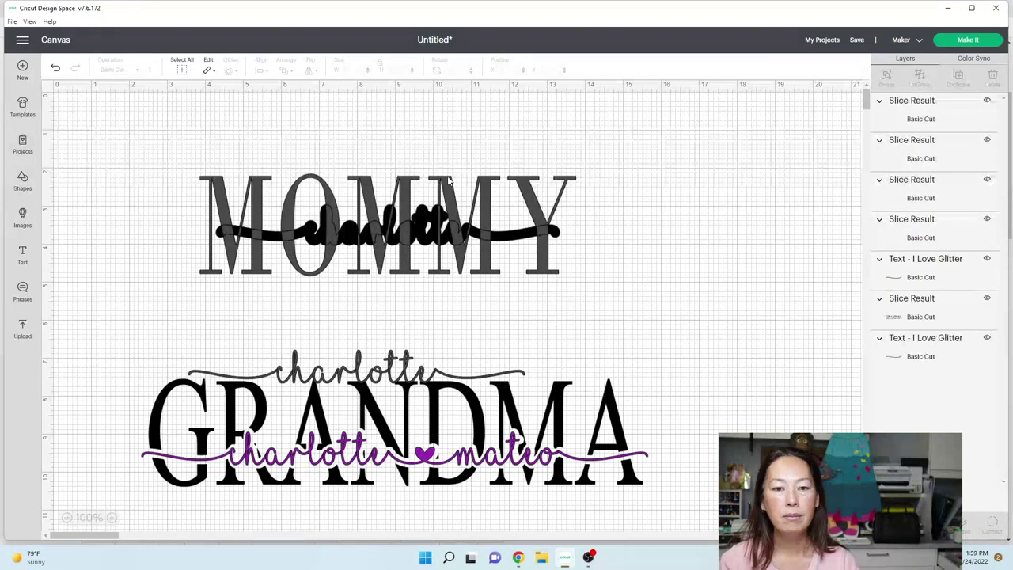
left_click_drag(448, 180, 432, 263)
left_click_drag(215, 165, 467, 234)
key("Delete")
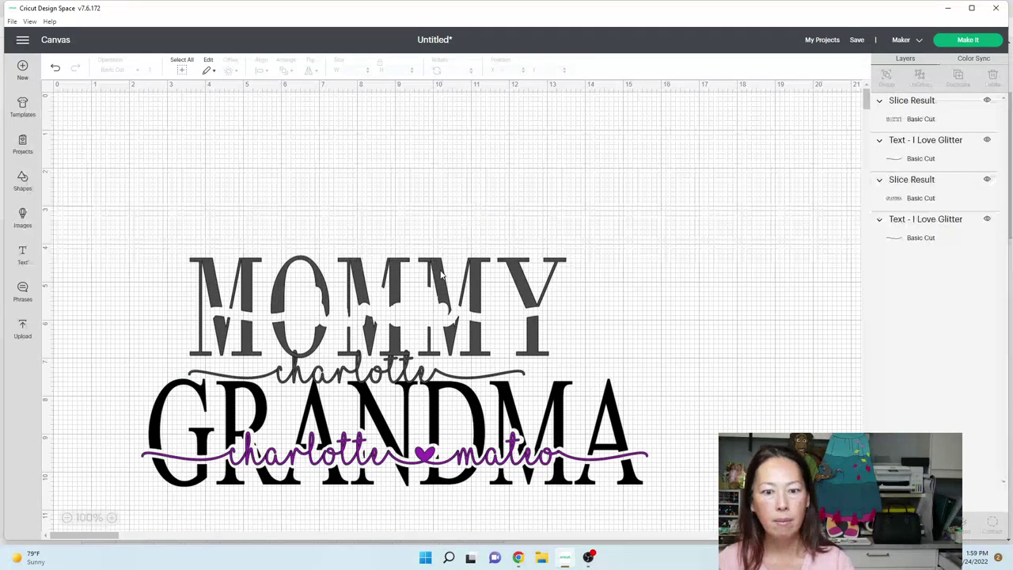
left_click_drag(443, 269, 427, 171)
- Colour MOMMY black and move the charlotte script up between MOMMY and GRANDMA
left_click(387, 362)
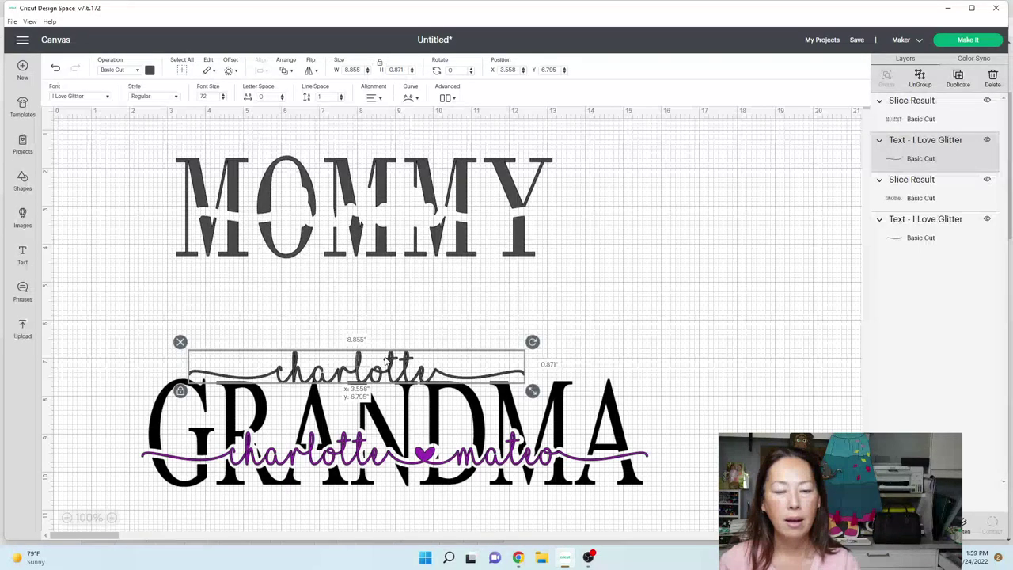
left_click(290, 140)
left_click(292, 190)
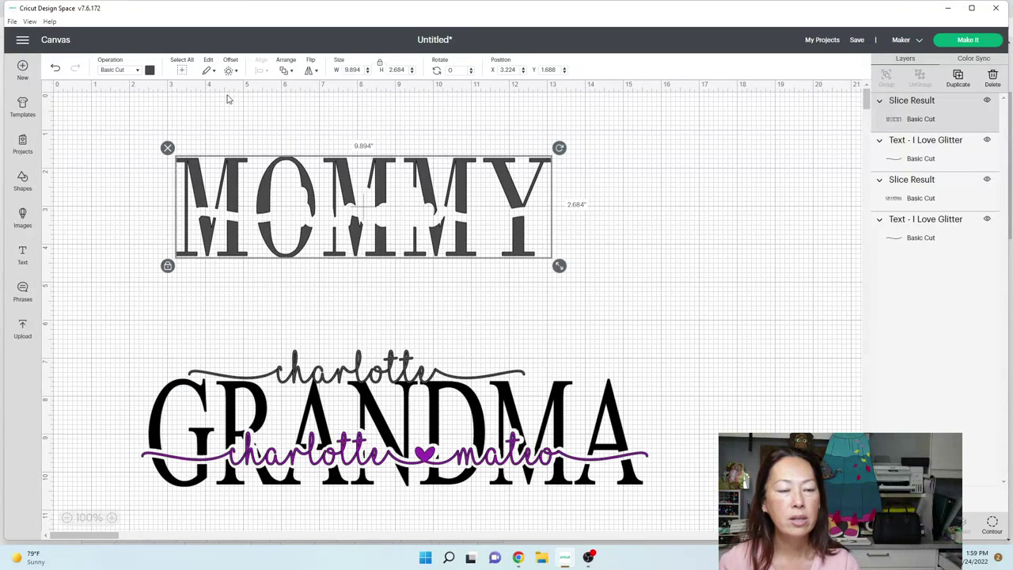
left_click(149, 70)
left_click(174, 115)
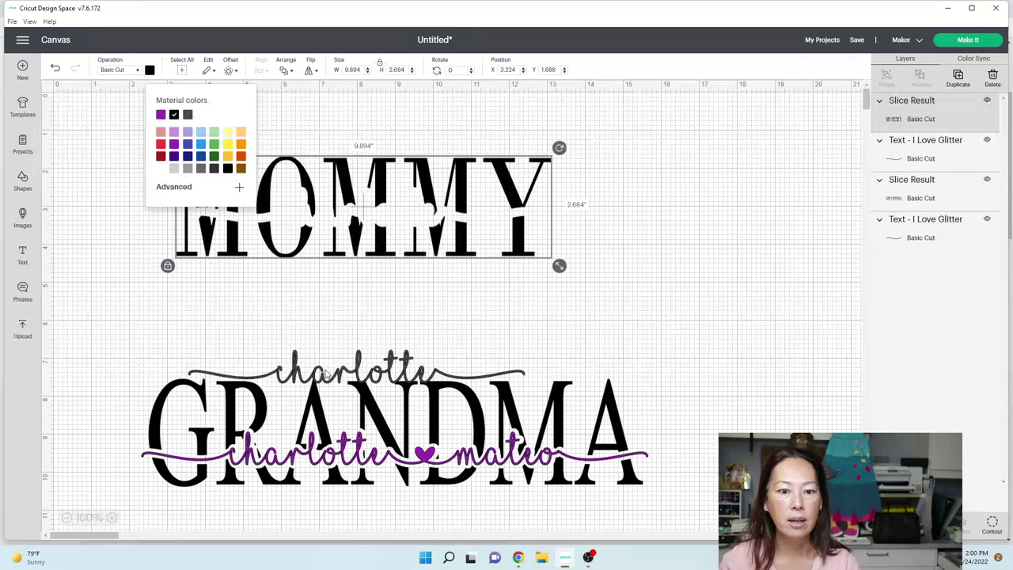
left_click_drag(345, 386, 347, 320)
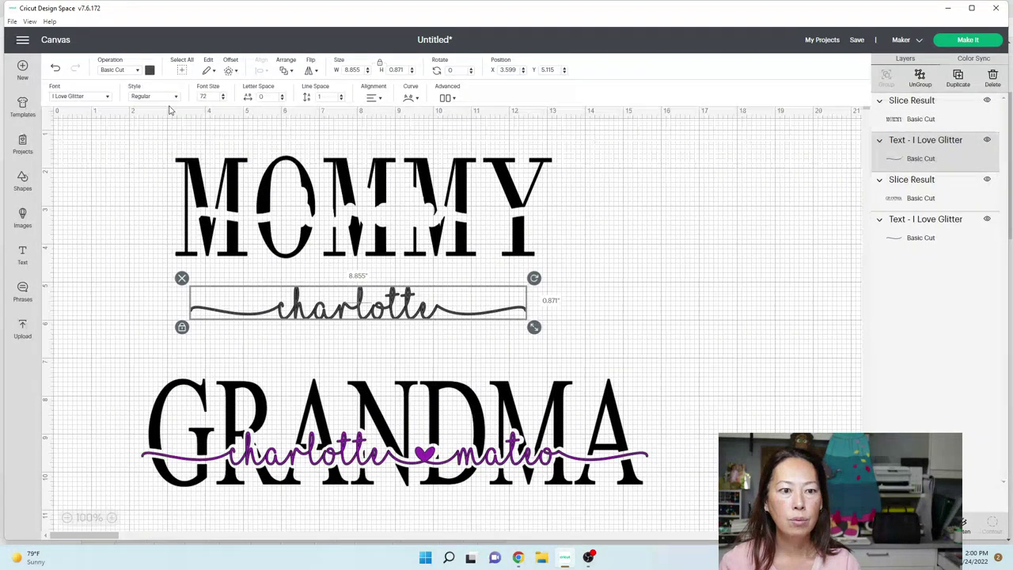
- Colour charlotte blue, fit it into MOMMY's cut-out gap, then move MOMMY down onto GRANDMA
left_click(149, 70)
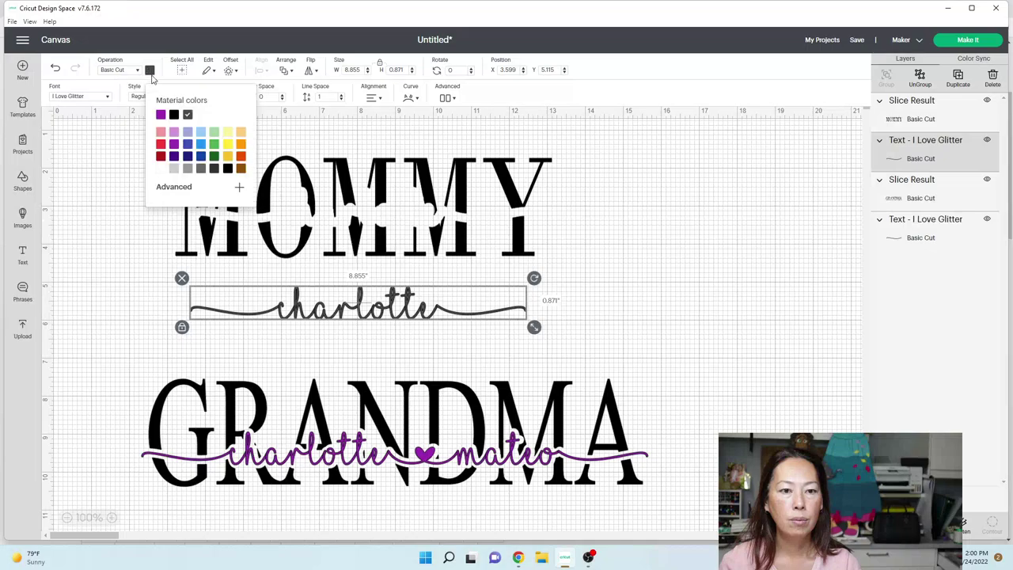
left_click(201, 146)
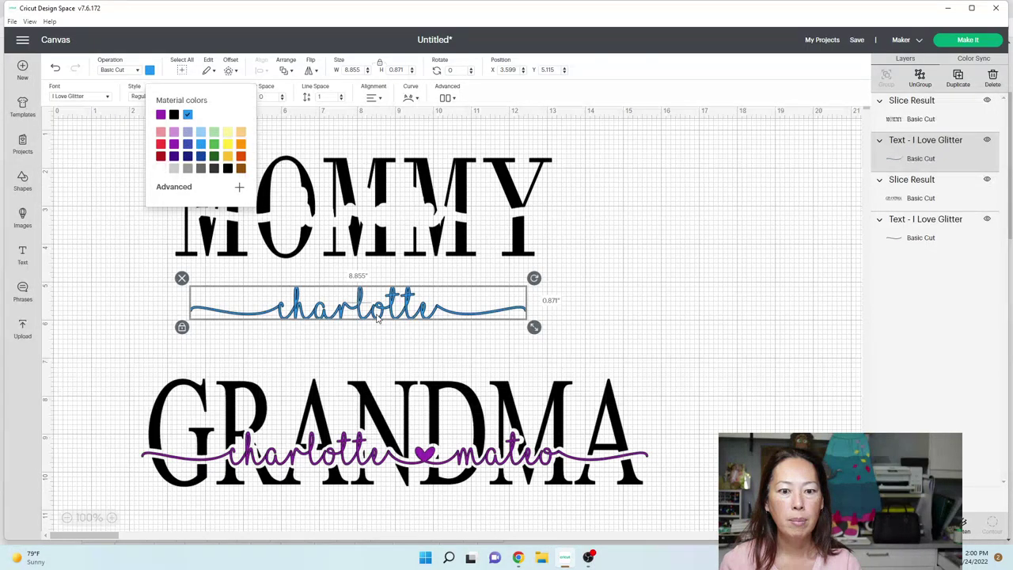
left_click_drag(377, 316, 382, 224)
left_click(390, 294)
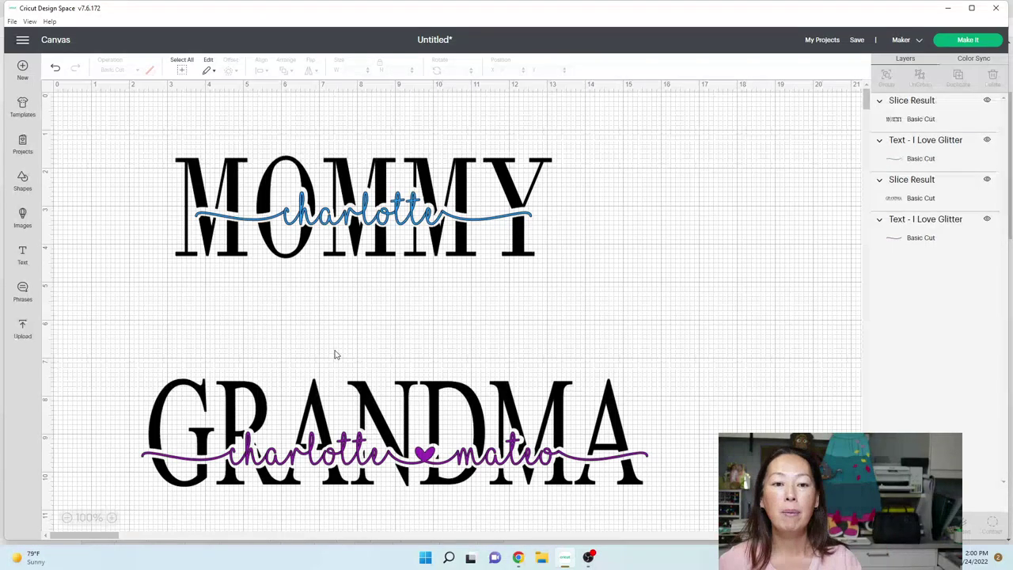
left_click(400, 220)
left_click_drag(399, 220, 447, 355)
- Move the blue charlotte to the top, zoom to 150%, and duplicate it
left_click(406, 212)
left_click_drag(406, 212, 440, 180)
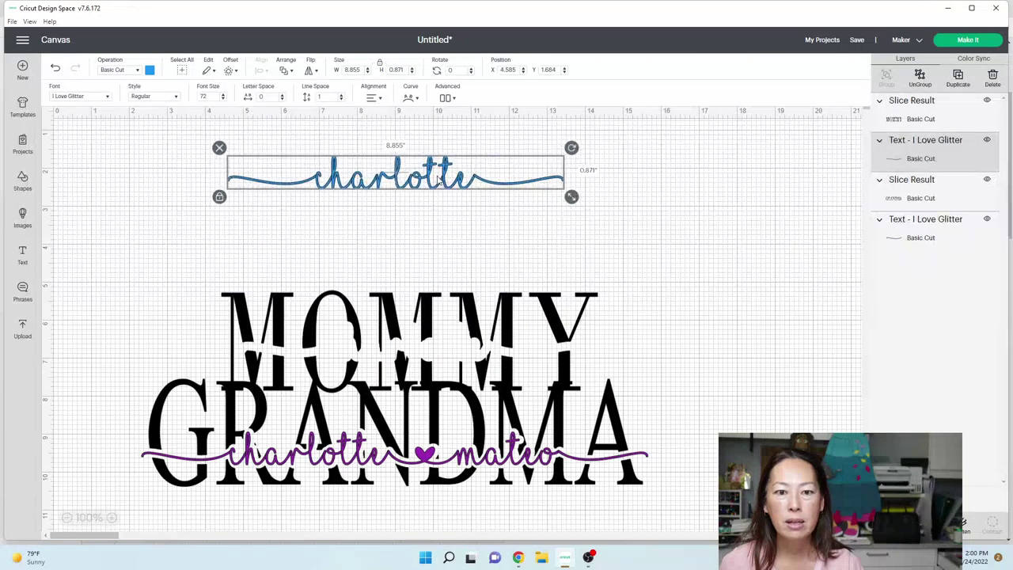
left_click(112, 517)
scroll(309, 224, "up", 3)
left_click(317, 230)
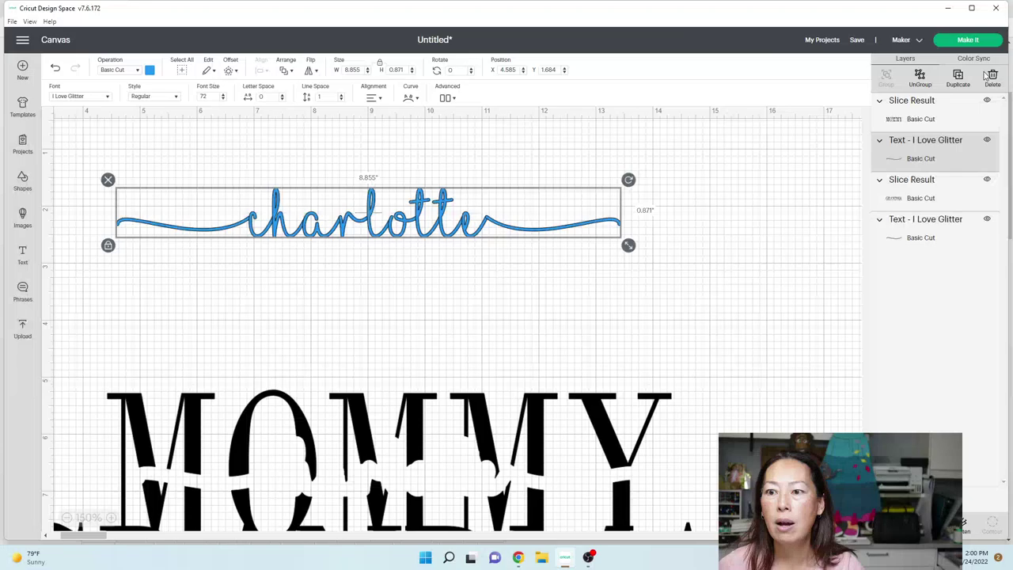
left_click(958, 76)
- Place the copy below the original, colour it light blue, and ungroup it into letters
left_click_drag(450, 241, 444, 317)
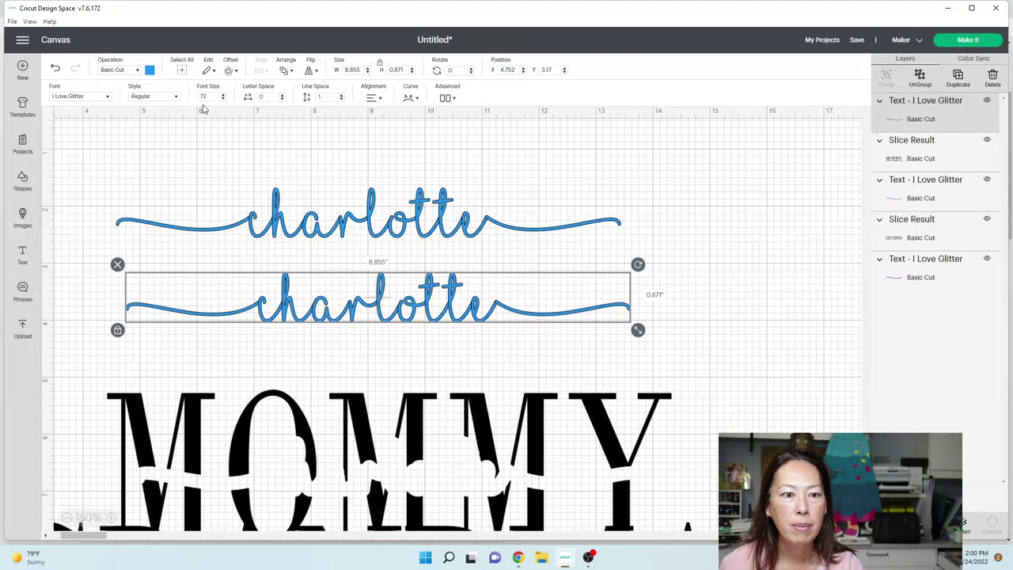
left_click(149, 70)
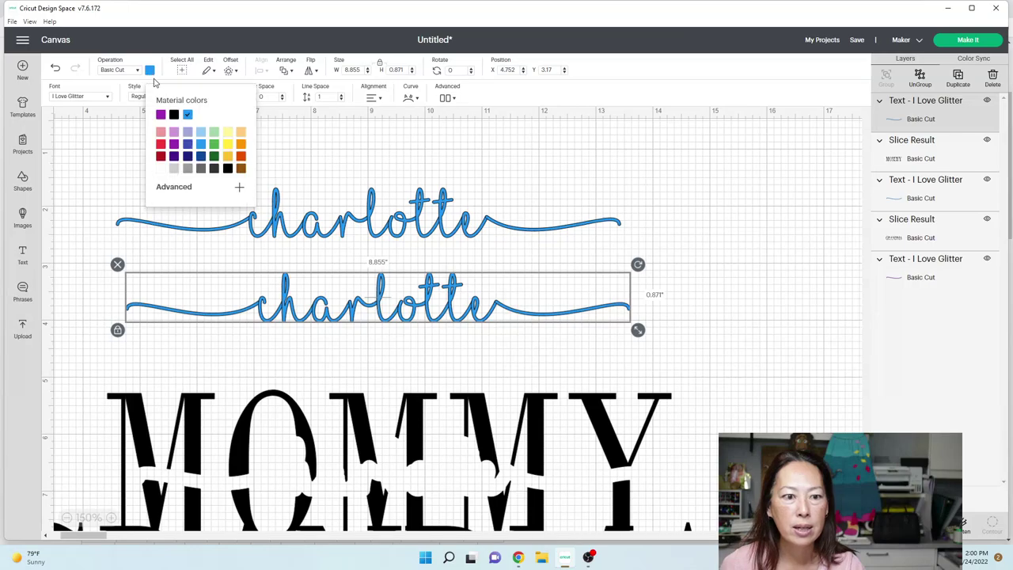
left_click(201, 133)
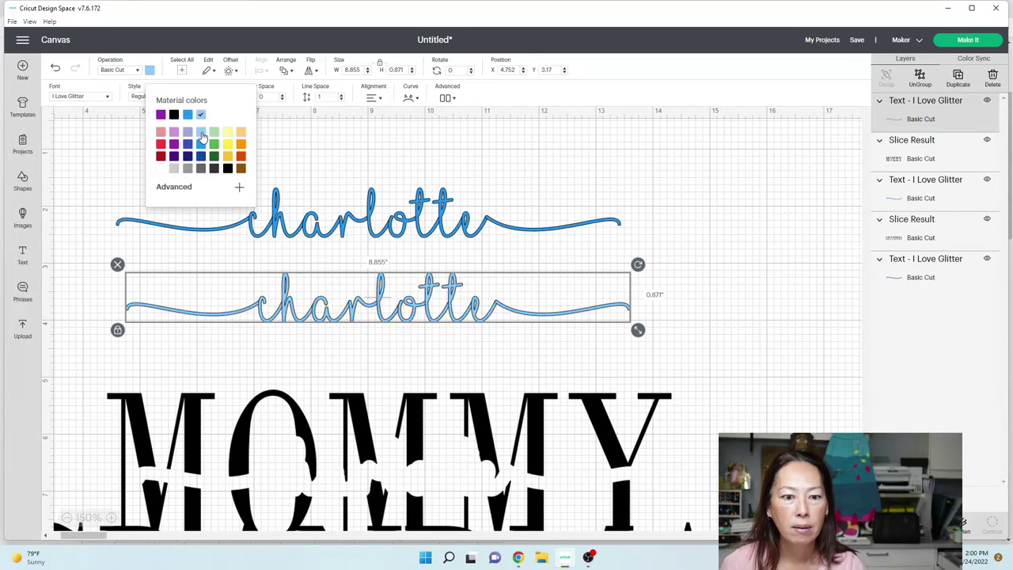
left_click(332, 358)
left_click(288, 283)
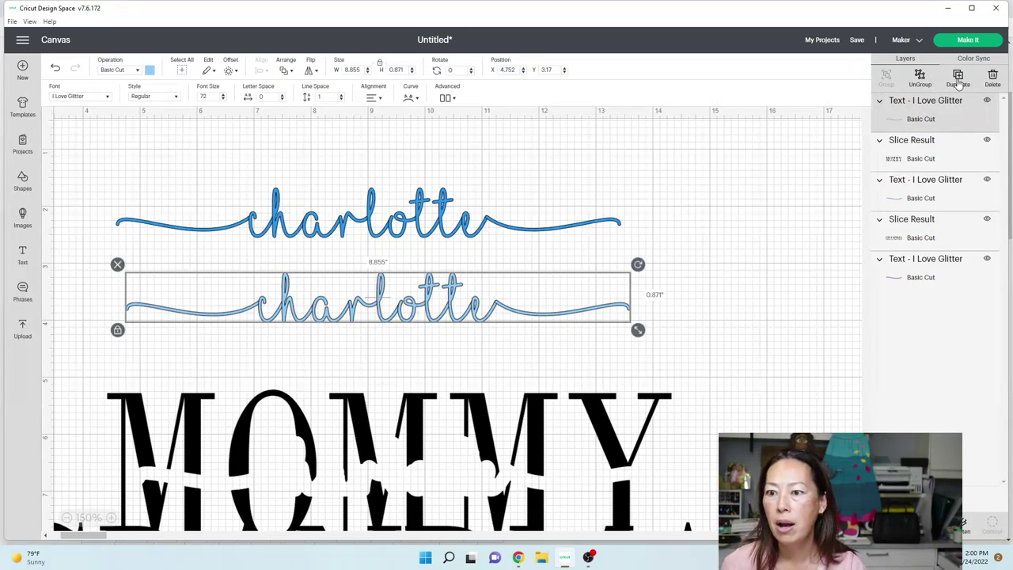
left_click(920, 76)
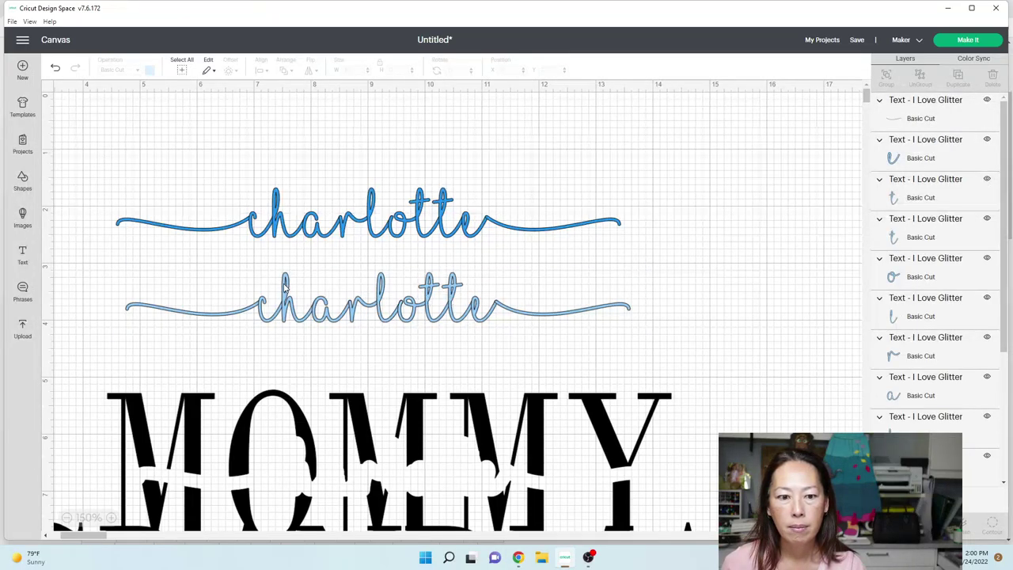
- Bring the left swash piece of the charlotte copy to the front
left_click(255, 311)
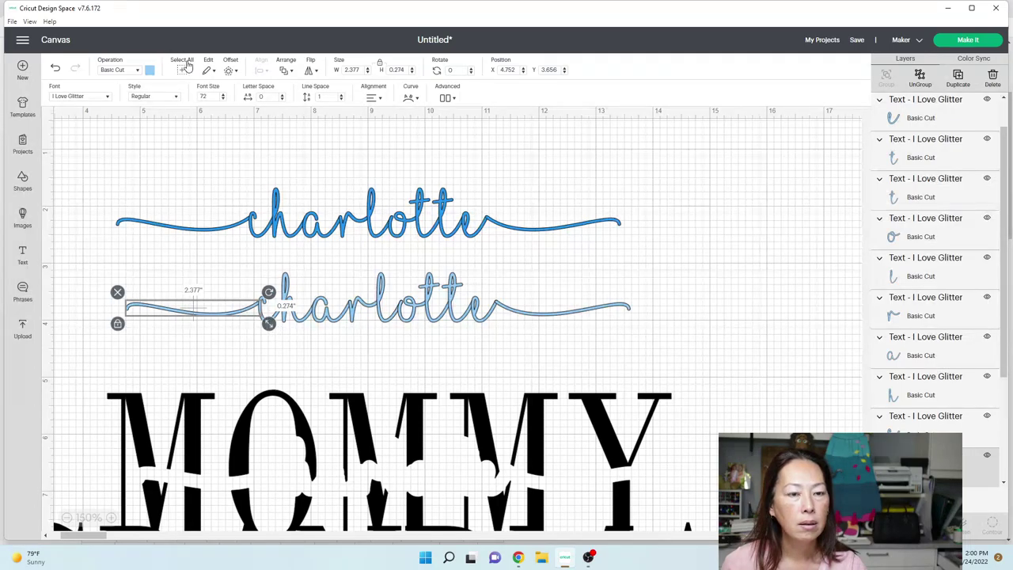
left_click(292, 73)
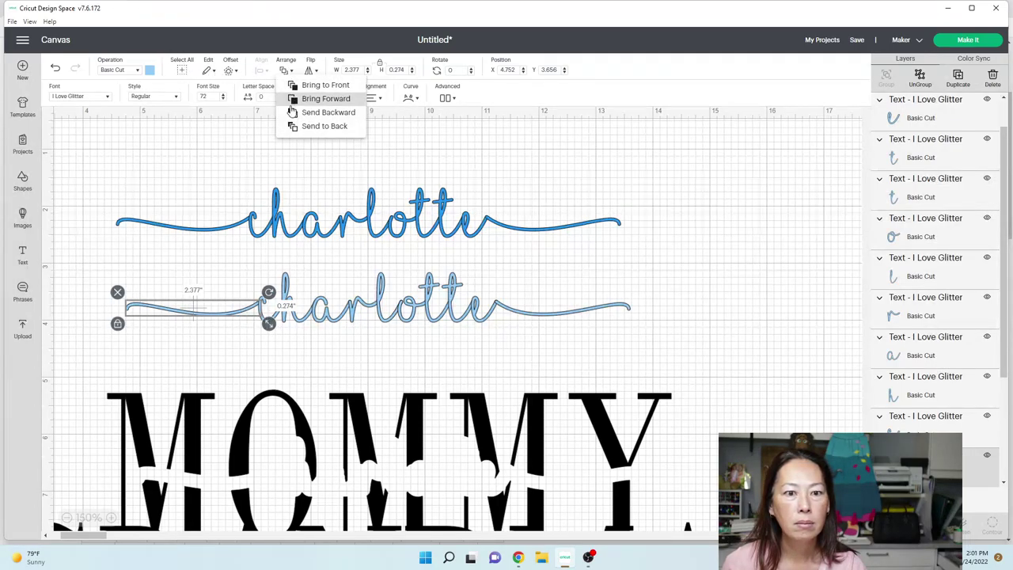
left_click(305, 84)
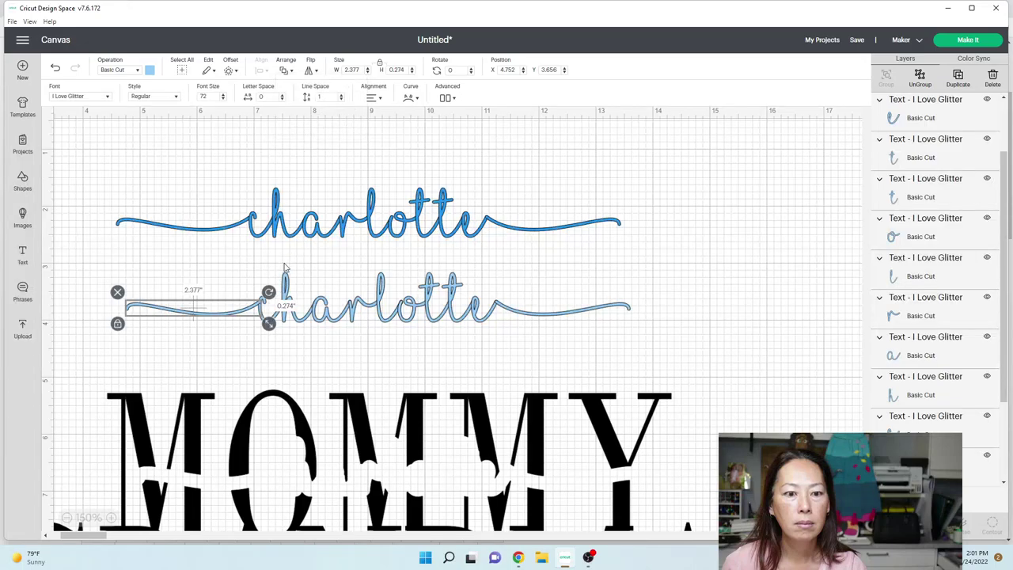
left_click(284, 351)
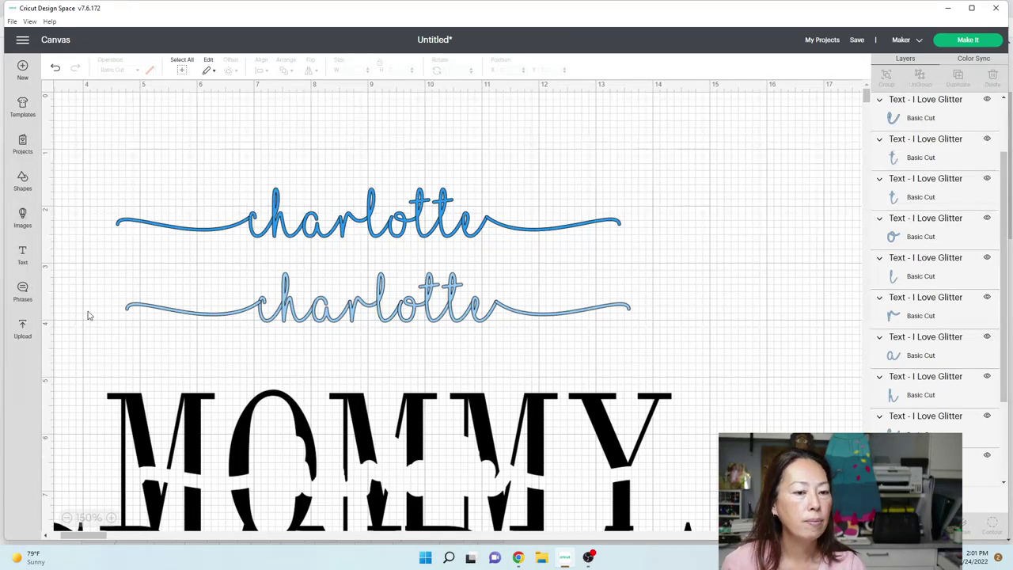
- Zoom in to 250% and send the copy's letter h behind the other letters
left_click(114, 518)
left_click(114, 518)
left_click(114, 518)
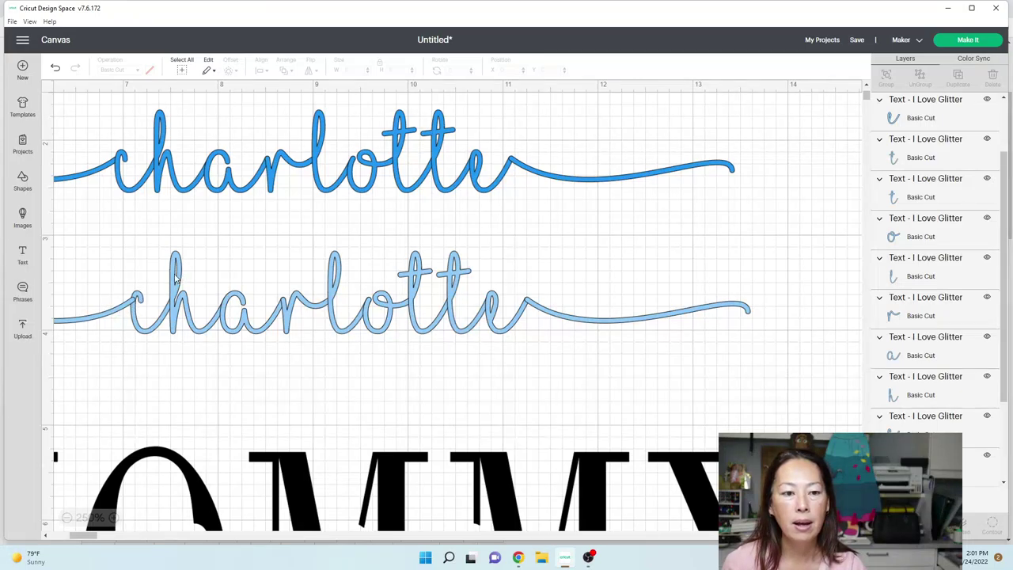
left_click(153, 335)
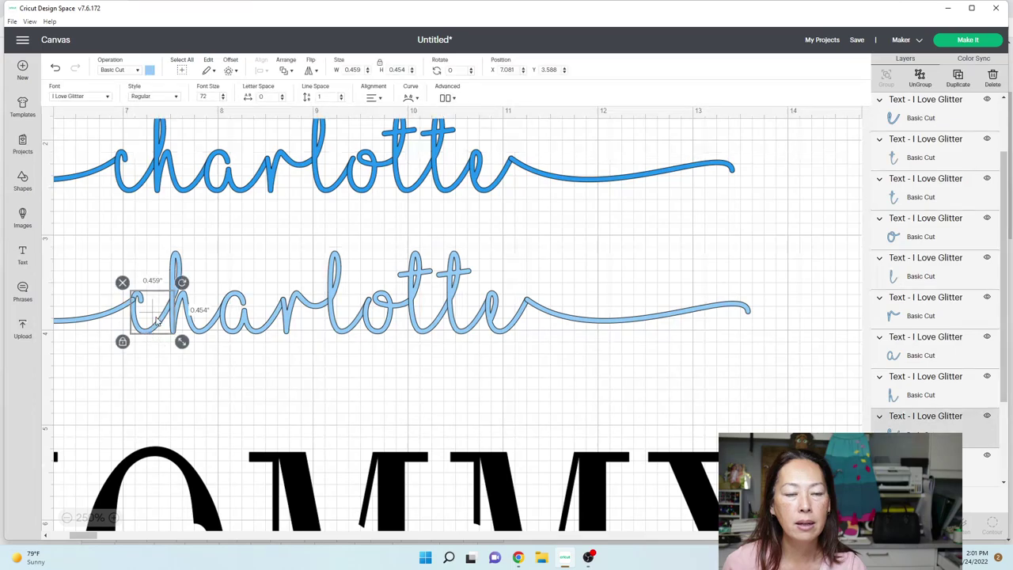
left_click(179, 263)
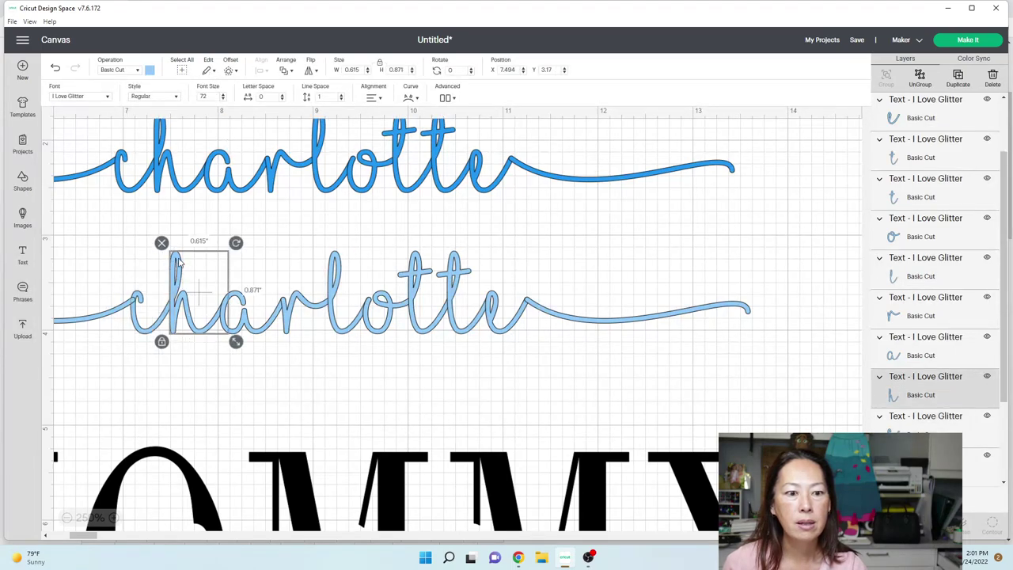
left_click(287, 74)
left_click(302, 134)
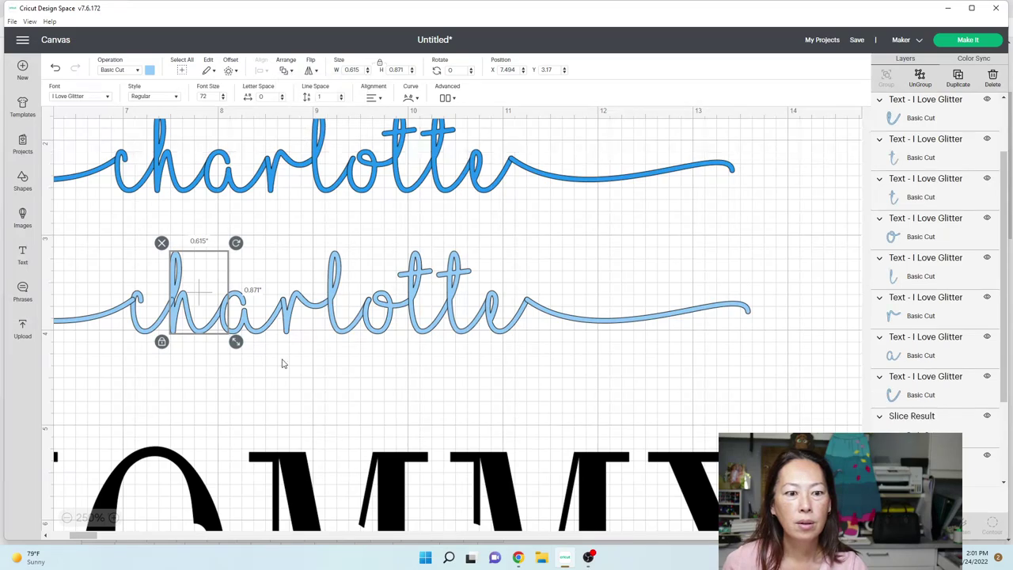
left_click(281, 372)
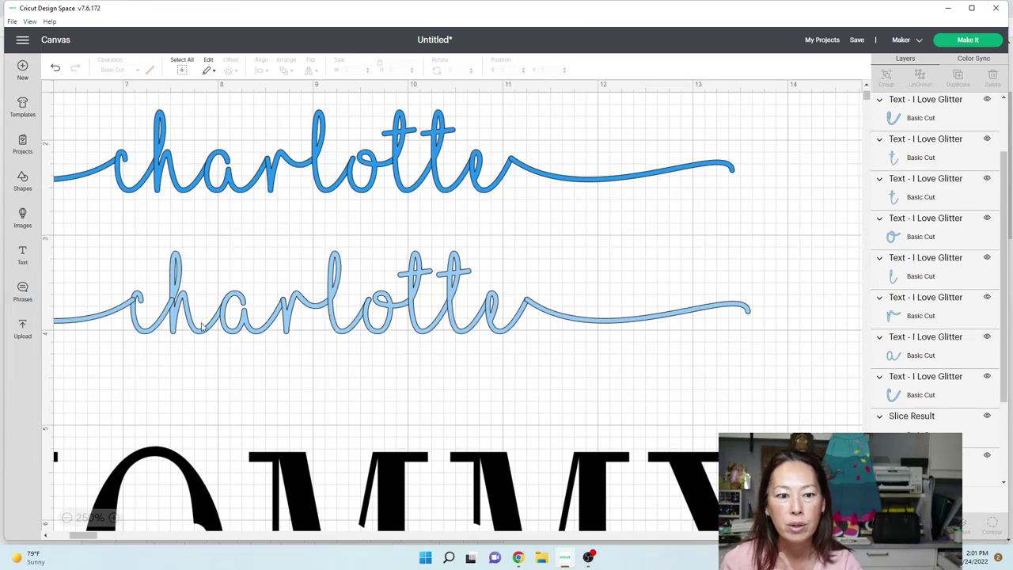
- Send the light-blue copy's letter a to the very back
left_click(231, 328)
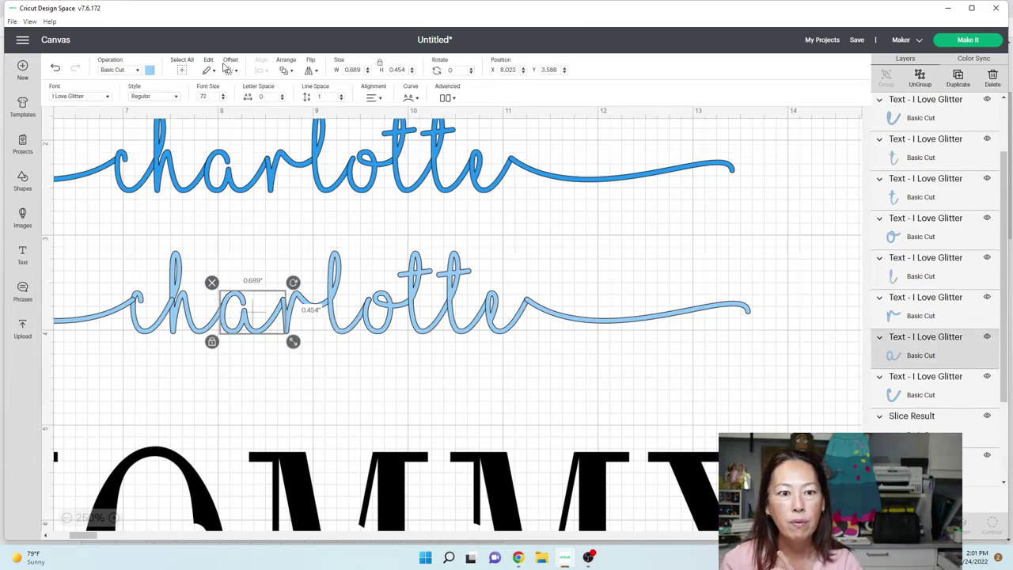
left_click(286, 69)
left_click(318, 124)
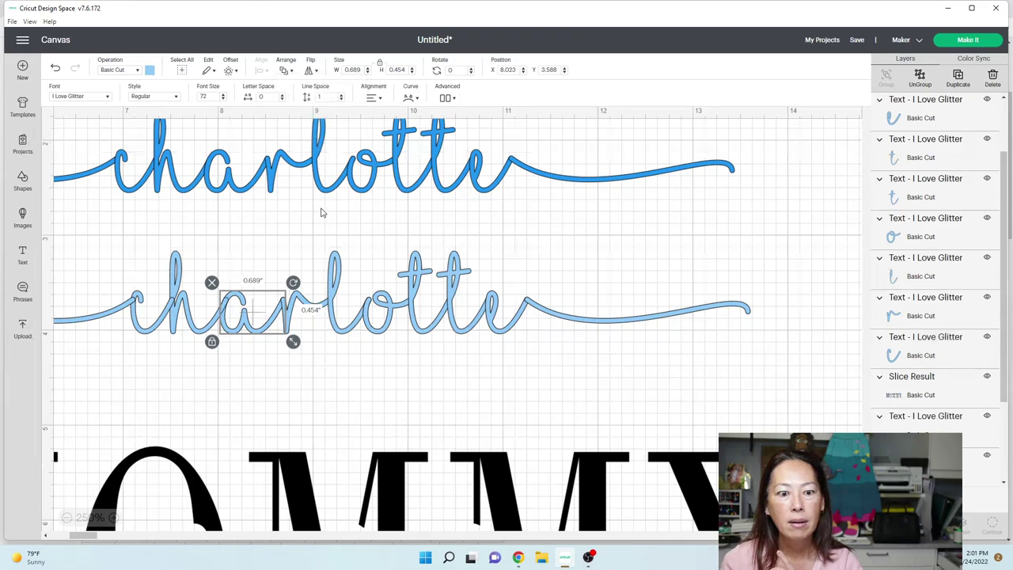
left_click(273, 379)
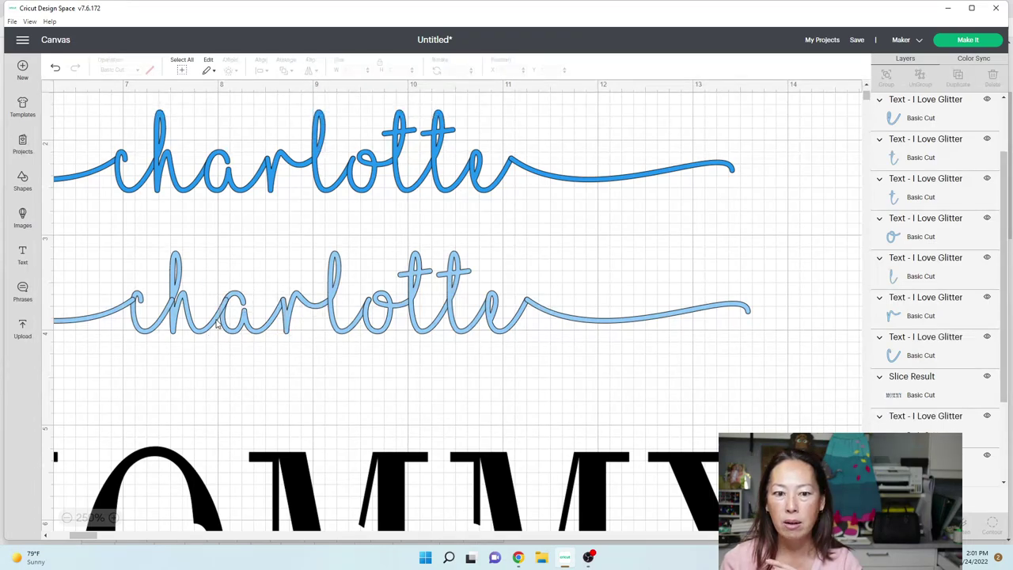
- Weld the entire lower charlotte, then undo that weld
left_click_drag(718, 378, 76, 266)
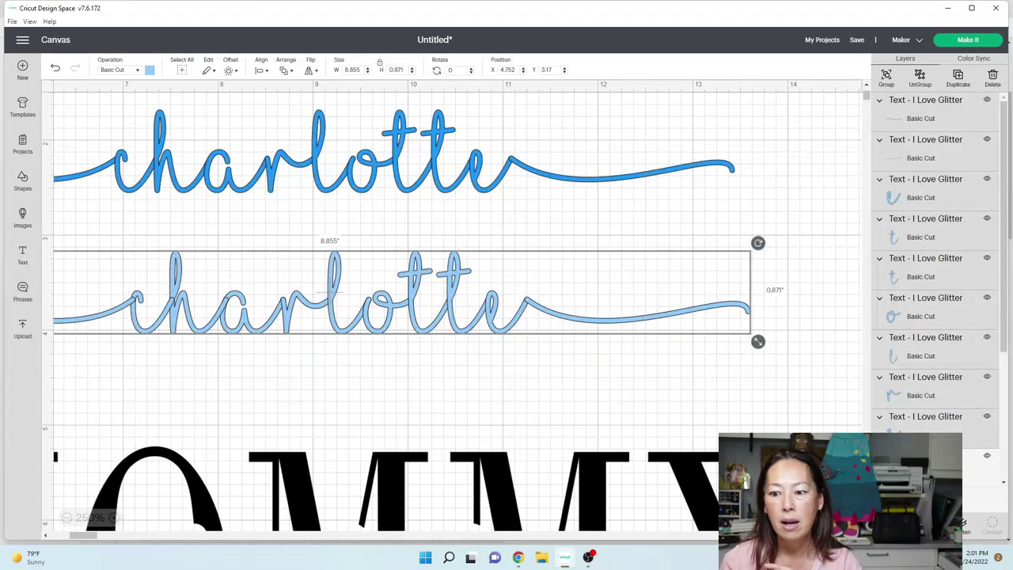
left_click(902, 522)
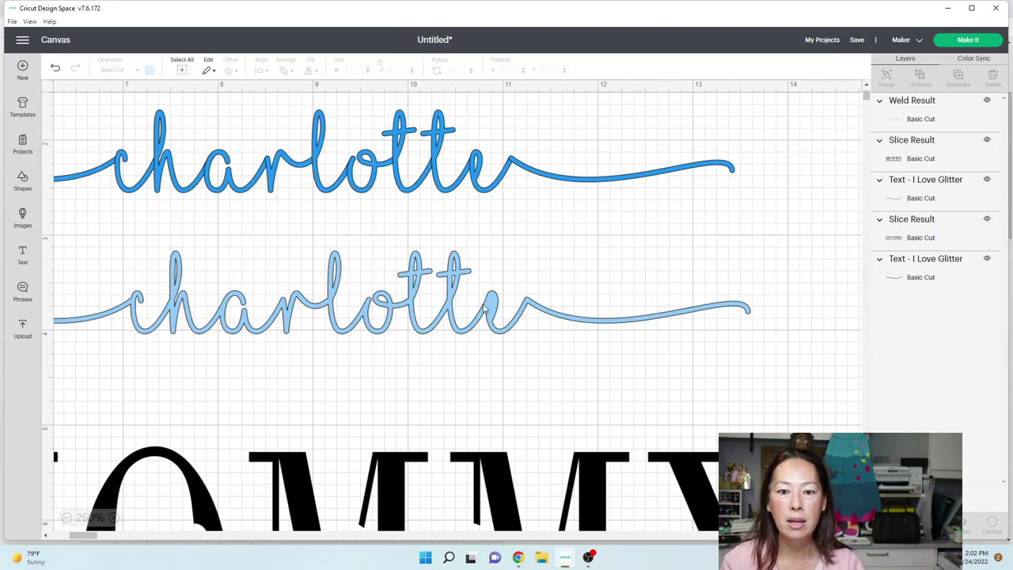
left_click(368, 318)
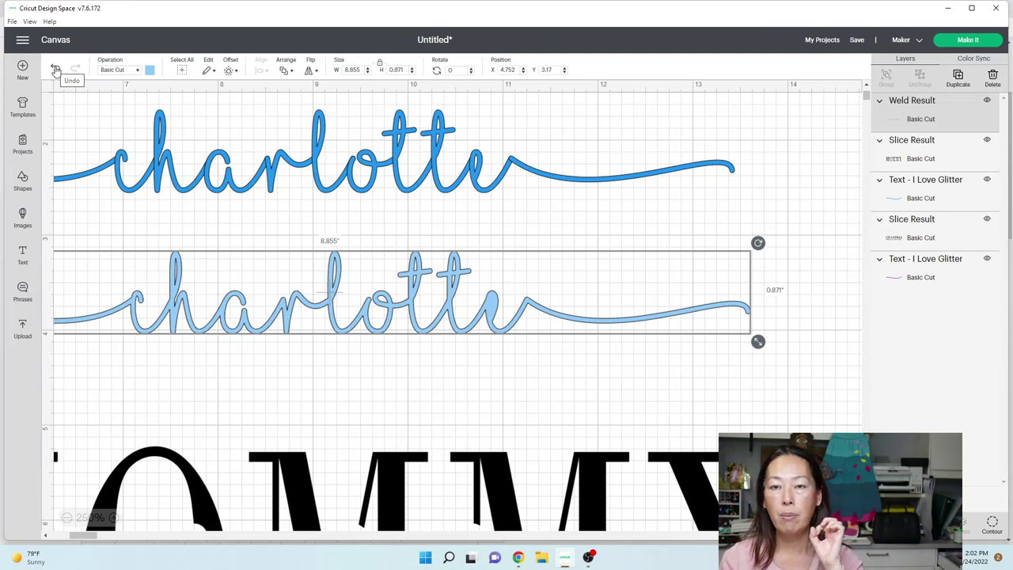
left_click(55, 69)
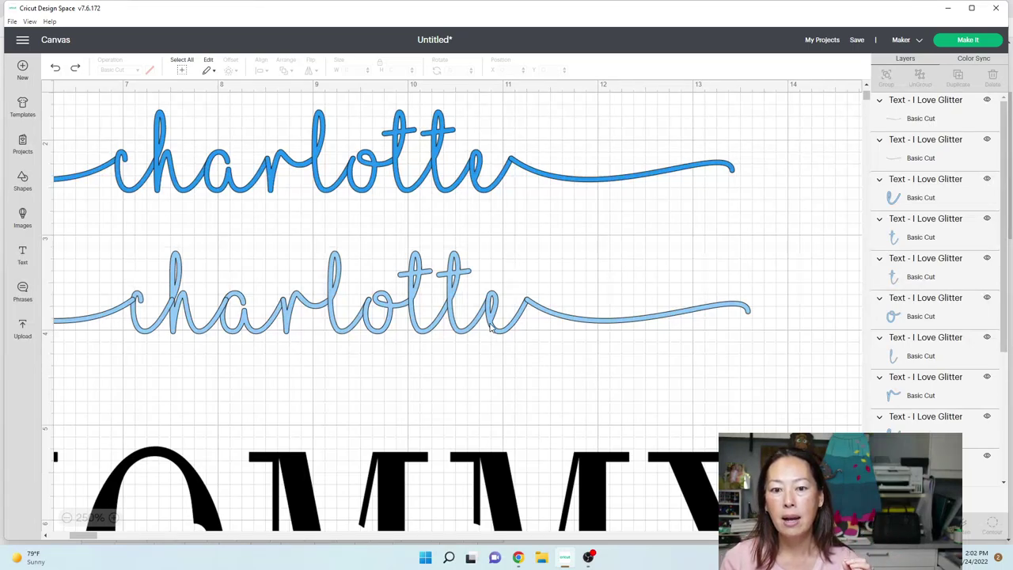
- Reselect the whole lower charlotte, including the swoosh tail after the final e, and weld it again
left_click(495, 323)
left_click(694, 364)
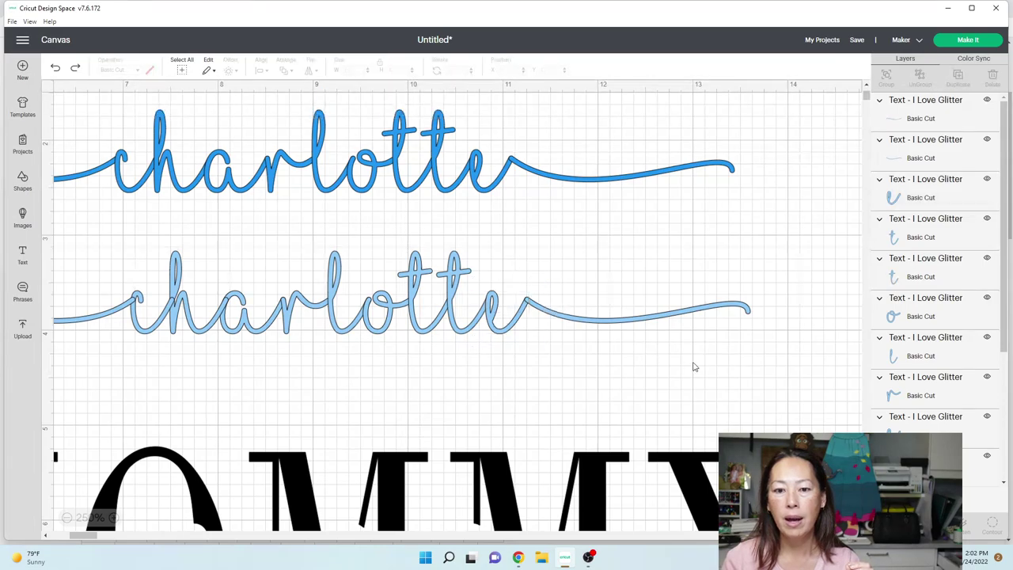
left_click_drag(706, 364, 517, 298)
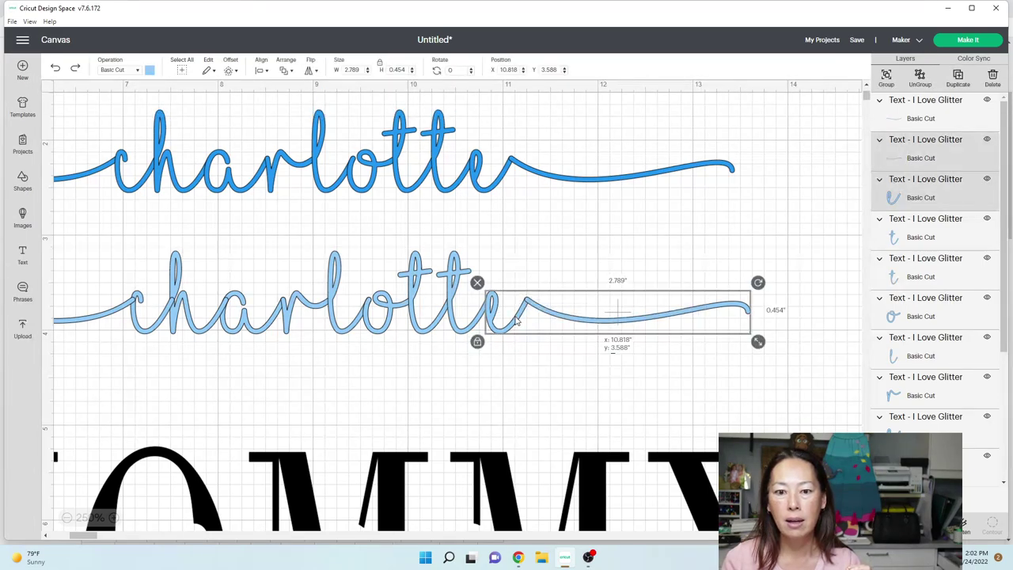
left_click(542, 358)
left_click_drag(718, 385, 82, 282)
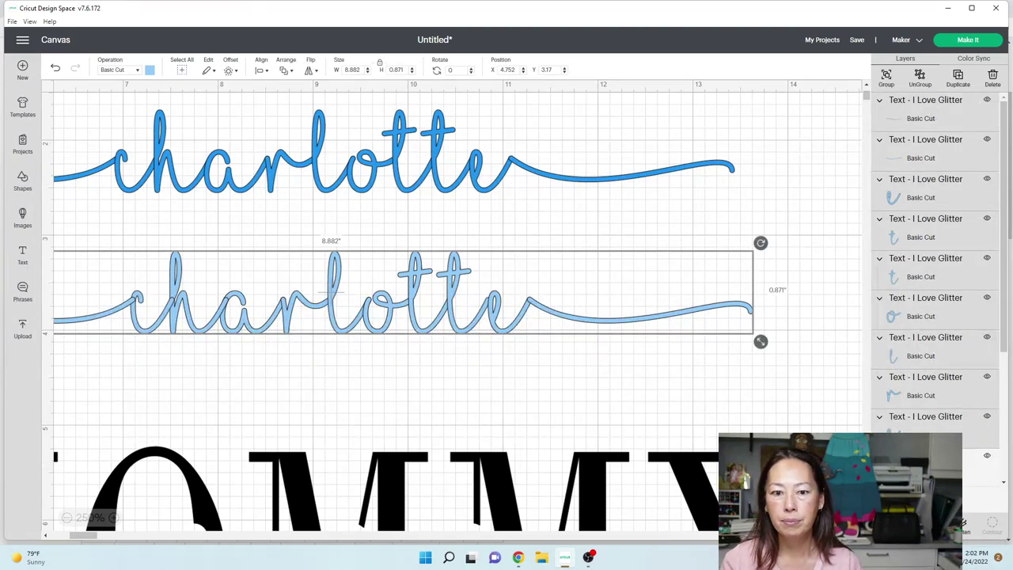
left_click(912, 524)
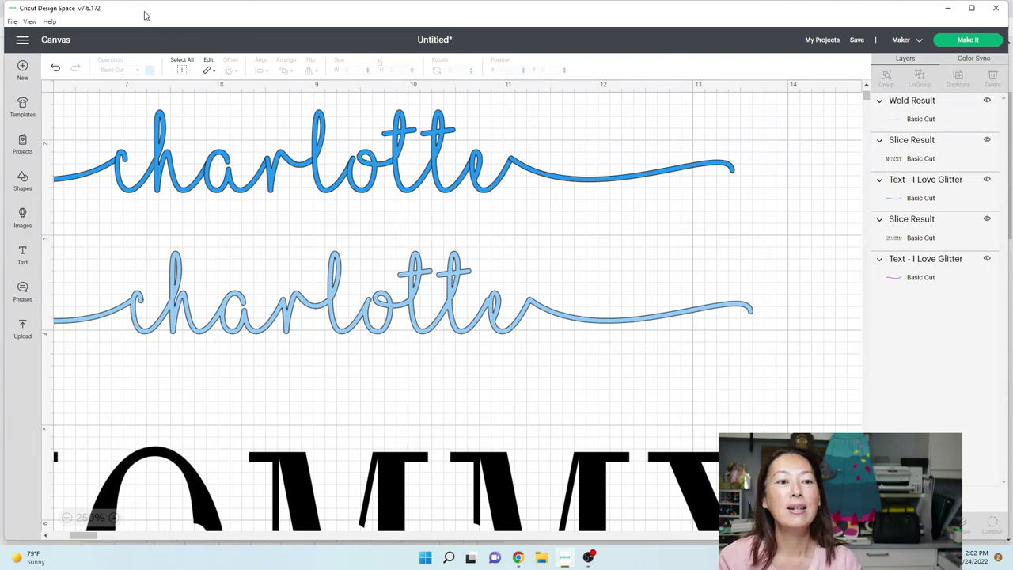
- Undo the weld and enlarge the second charlotte to 15 inches wide
left_click(55, 69)
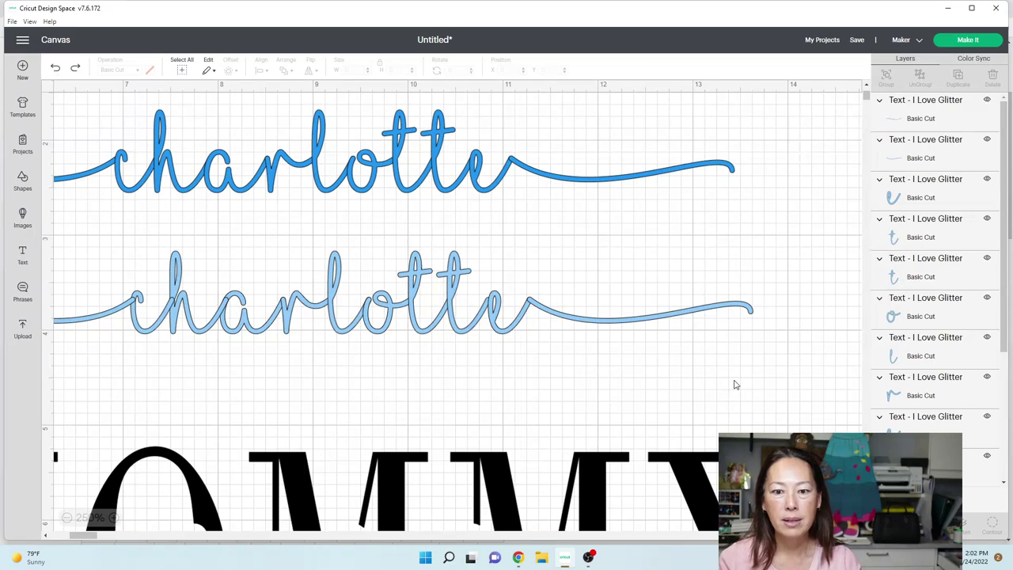
left_click_drag(736, 385, 69, 292)
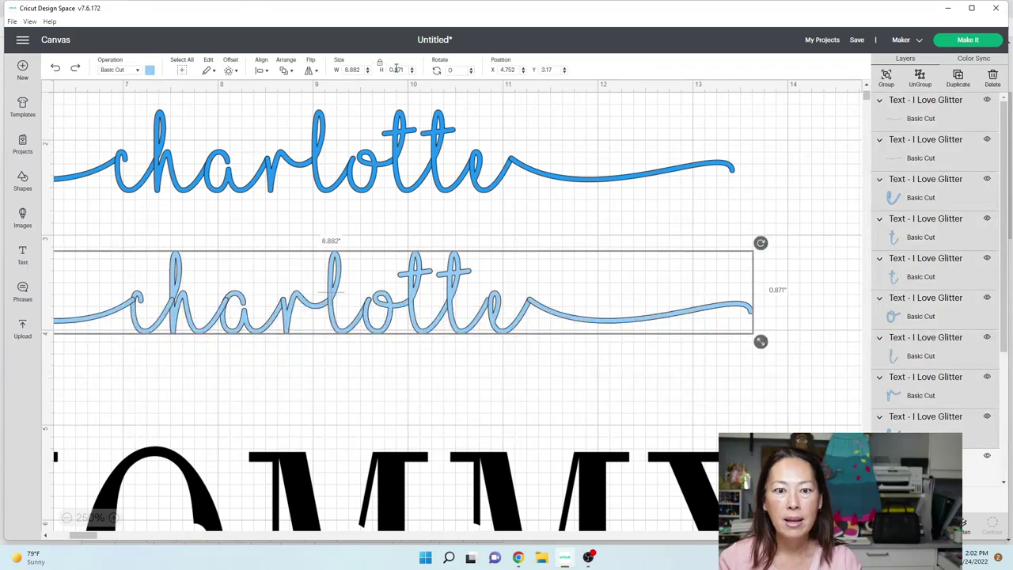
left_click(356, 69)
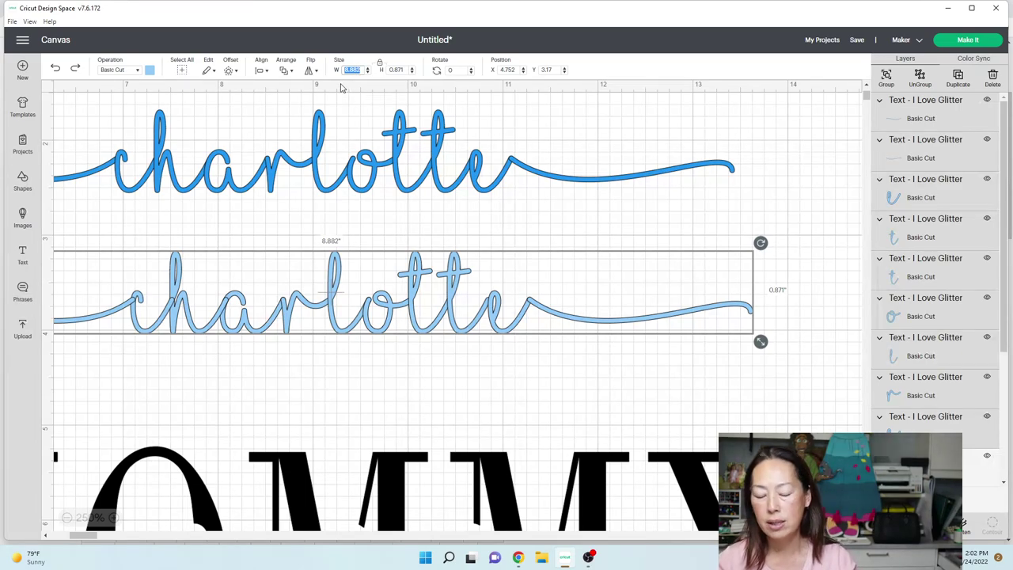
type("15")
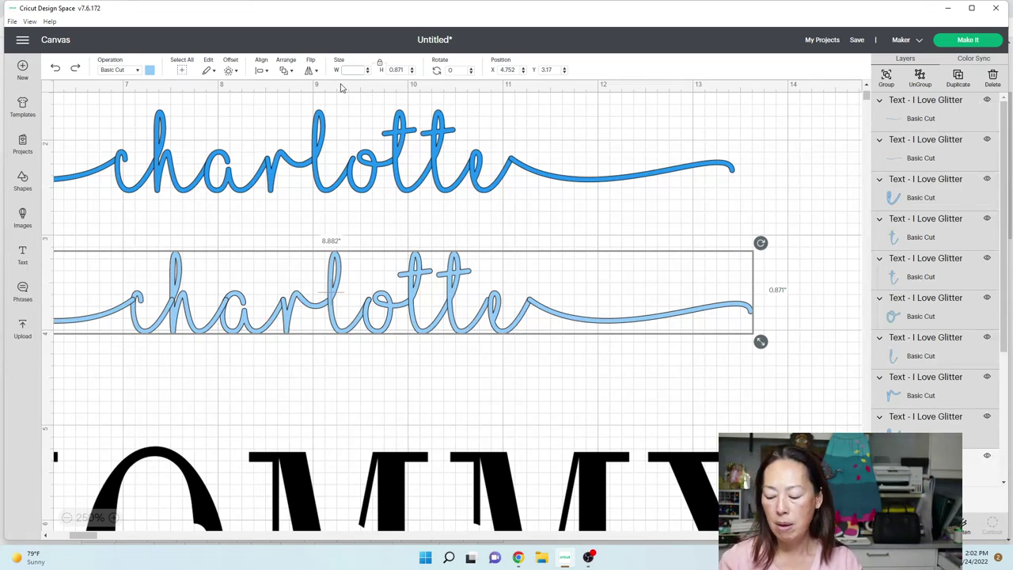
key("Tab")
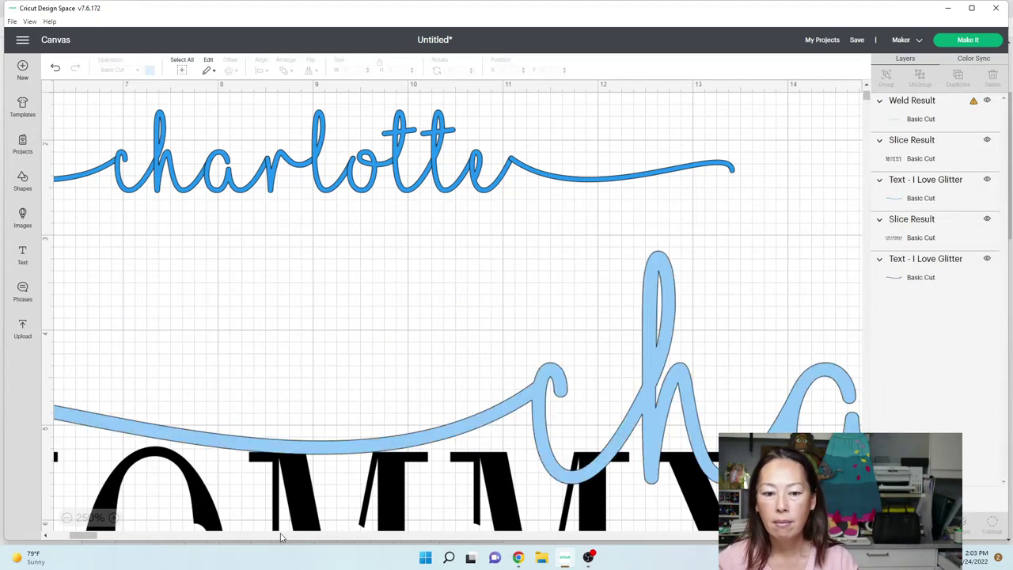
left_click(68, 517)
left_click(68, 518)
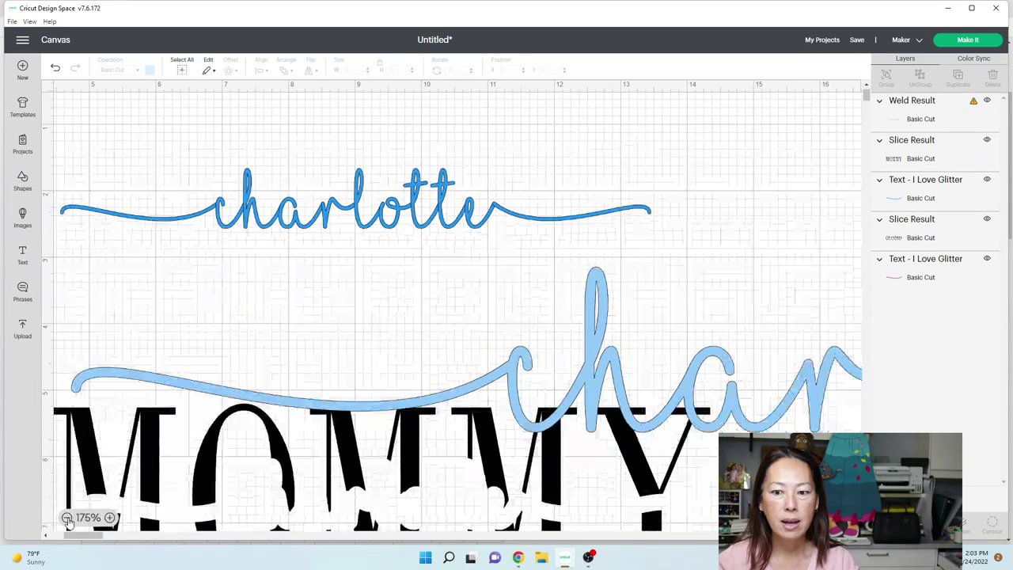
left_click(68, 517)
left_click(68, 517)
left_click(68, 518)
left_click(67, 518)
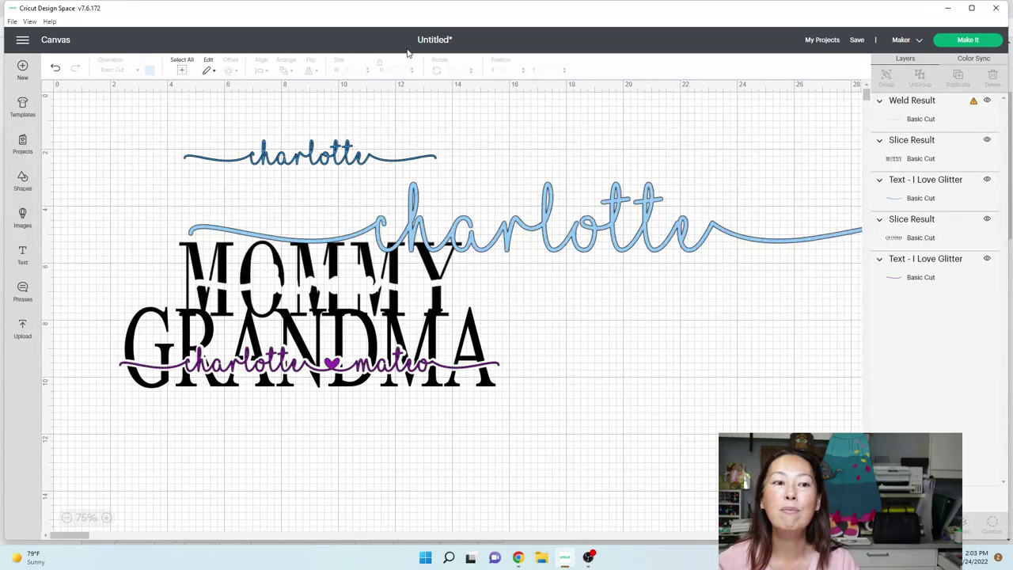
- Undo the weld and reweld the whole big charlotte into one shape
left_click(55, 71)
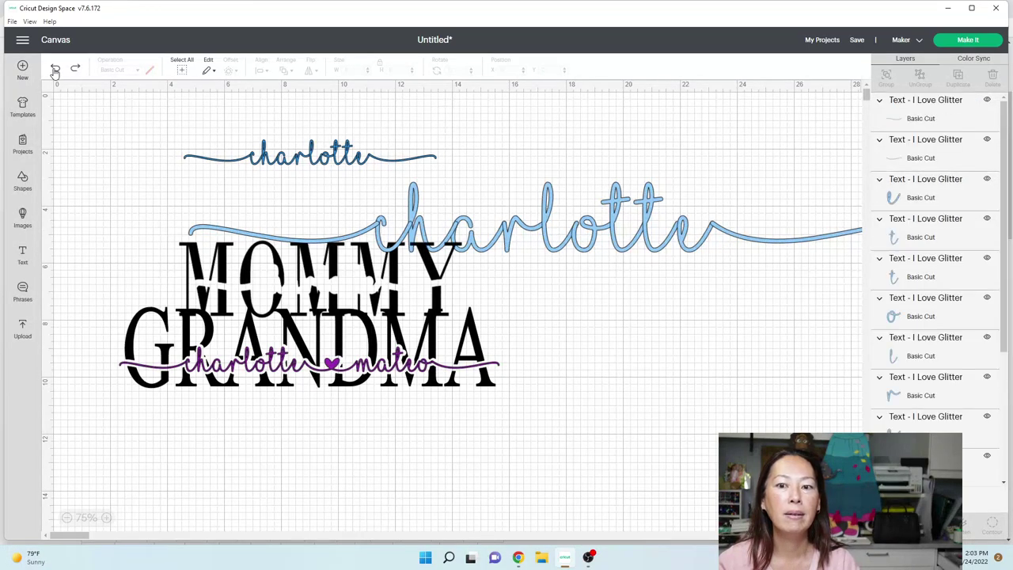
left_click_drag(784, 287, 697, 244)
left_click(729, 306)
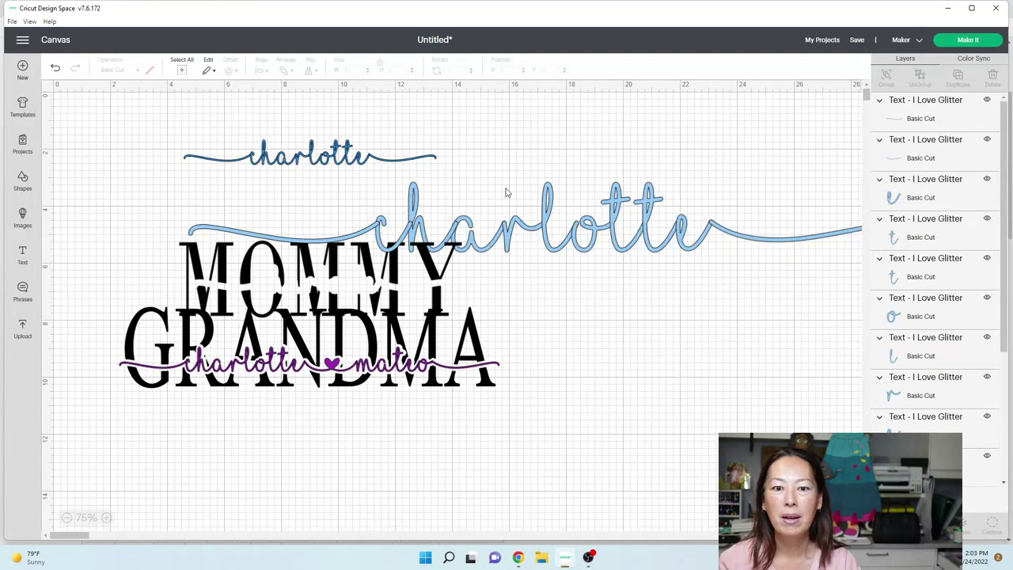
left_click_drag(293, 183, 825, 228)
left_click(911, 522)
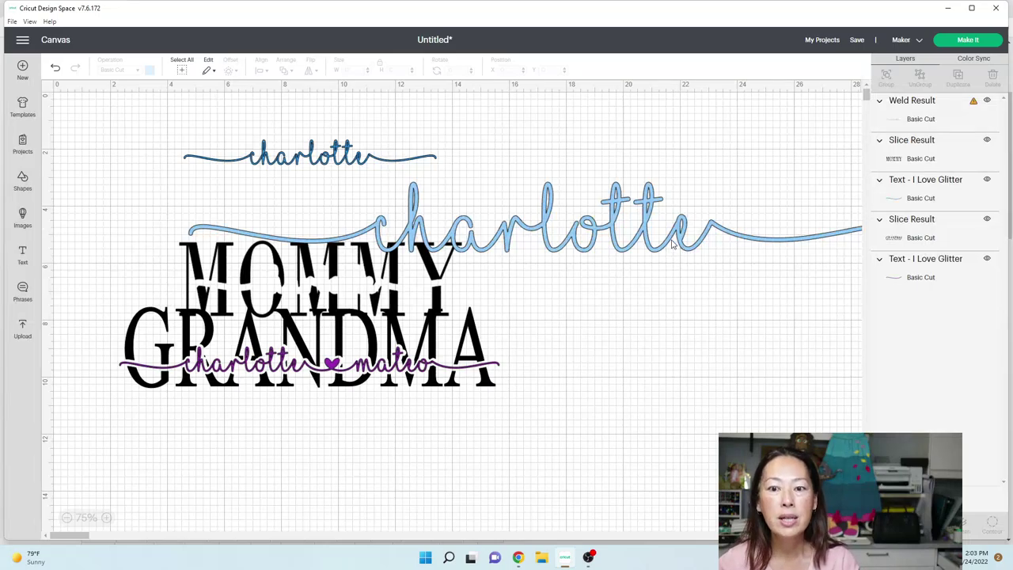
- Set the welded charlotte's width to 9 inches
left_click(672, 245)
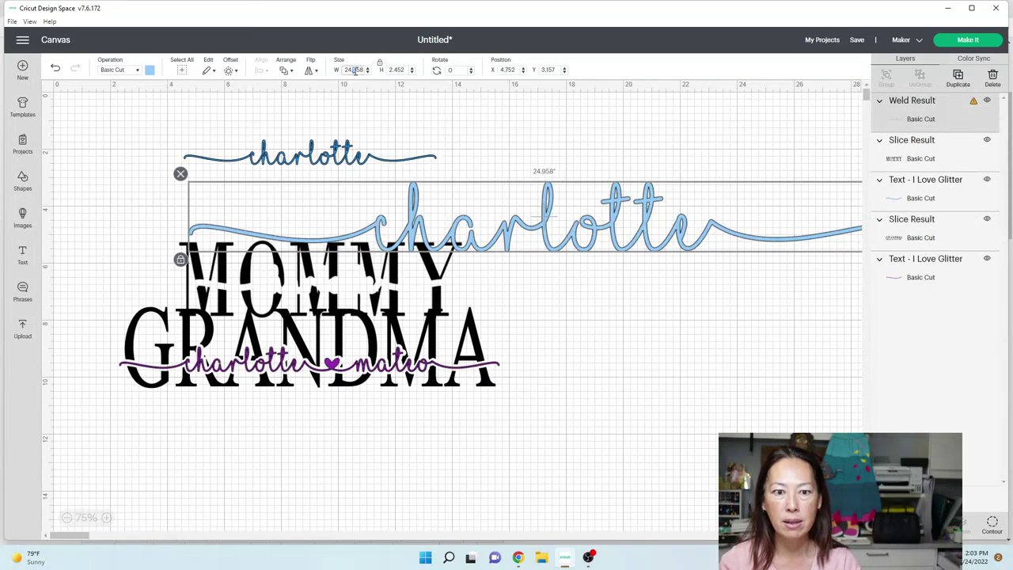
left_click(355, 70)
type("9")
key("Tab")
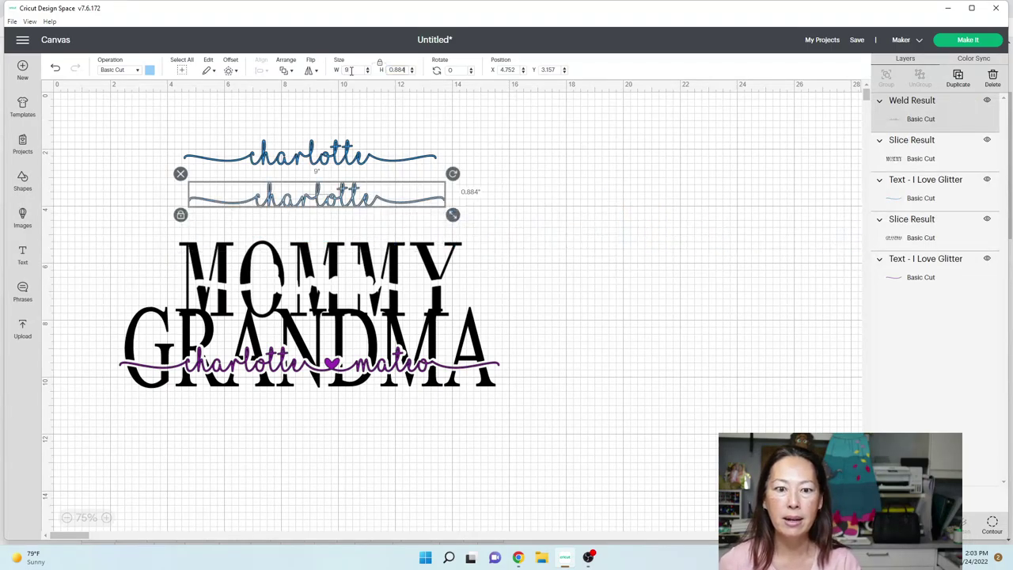
left_click(554, 215)
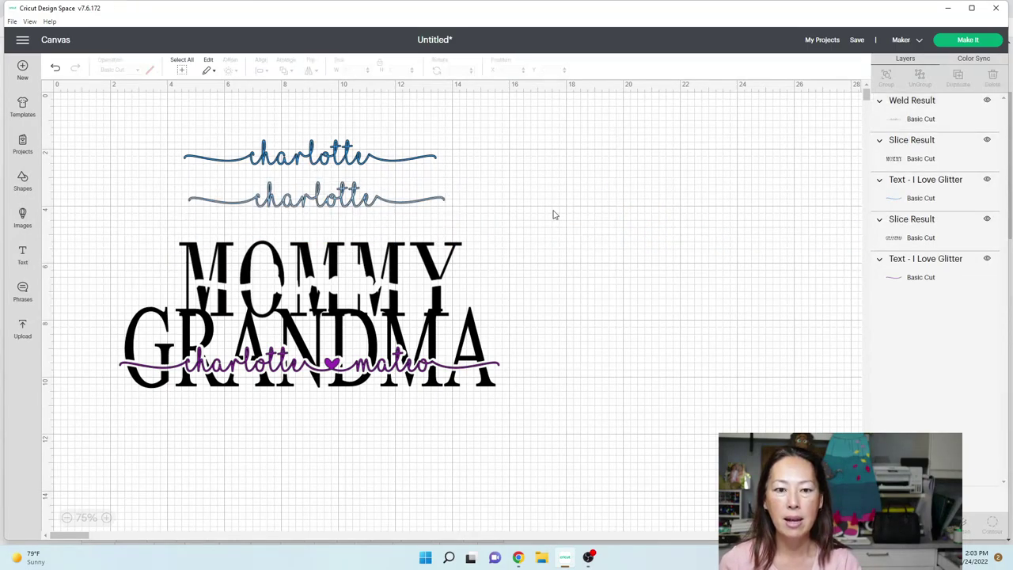